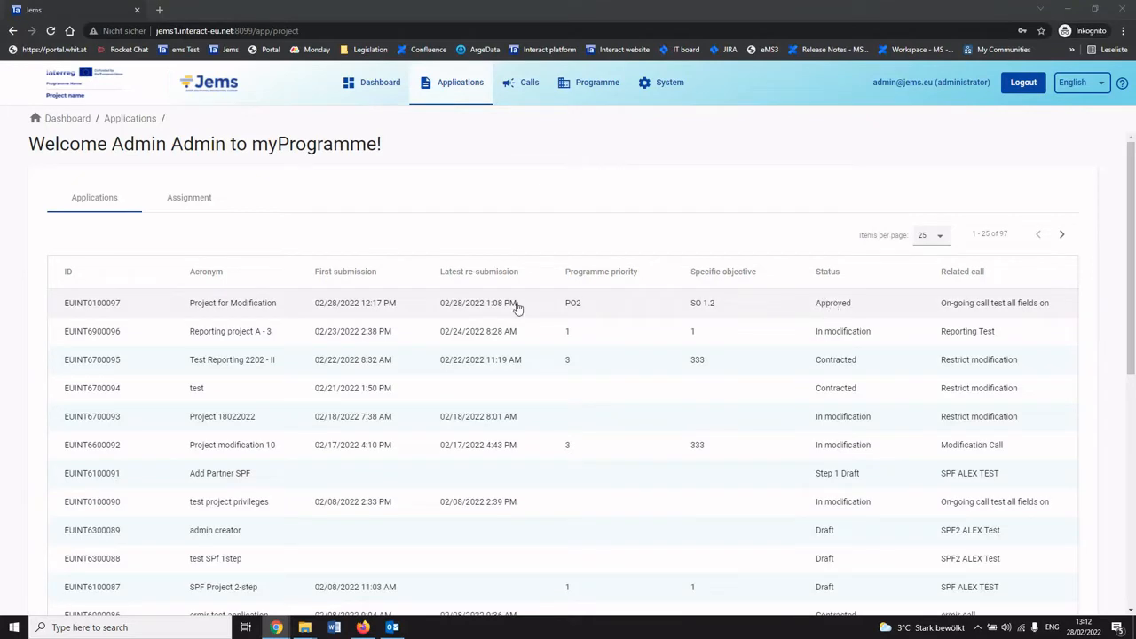
Open the Modification page of the EUINT0100097 Project for Modification application.
left_click(286, 306)
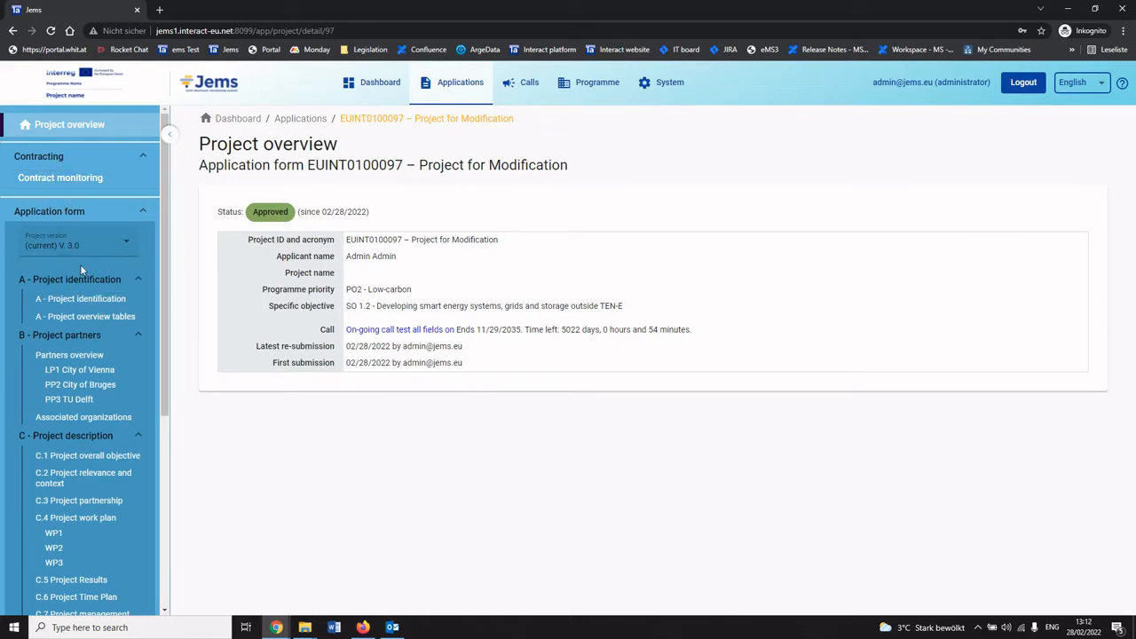
scroll(86, 306, "down", 3)
scroll(87, 307, "up", 2)
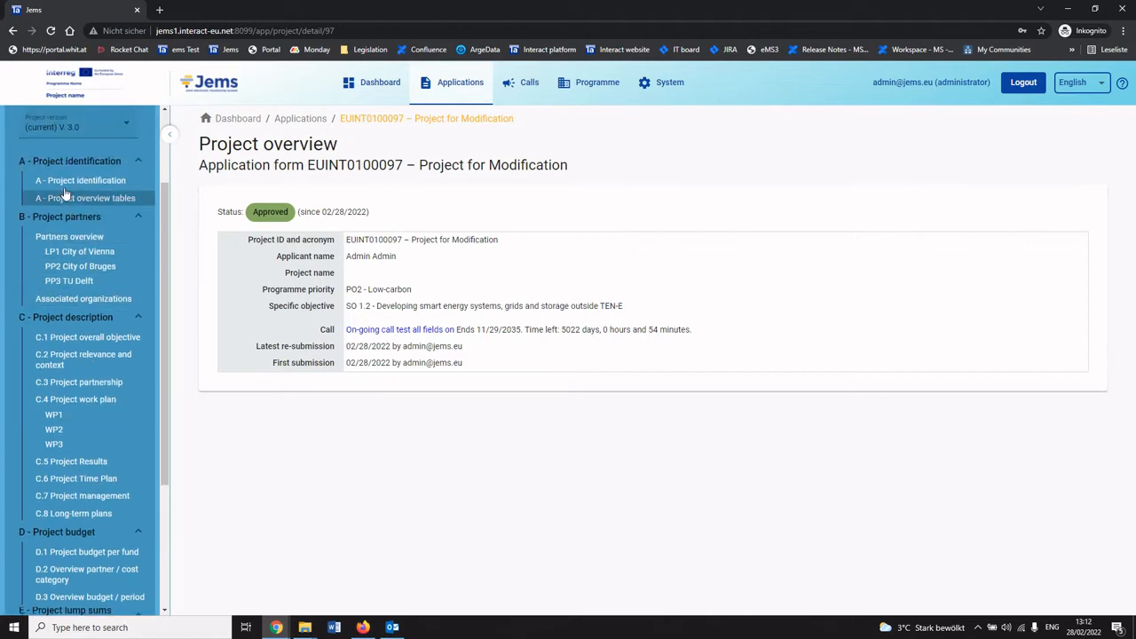
scroll(69, 267, "down", 3)
scroll(65, 284, "down", 1)
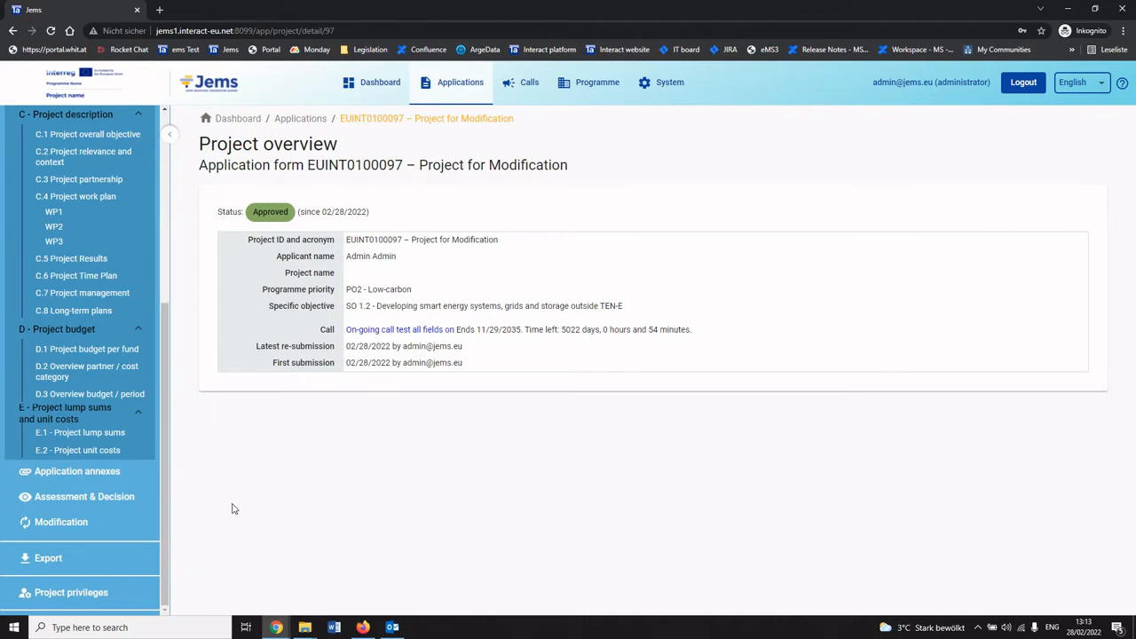
left_click(58, 531)
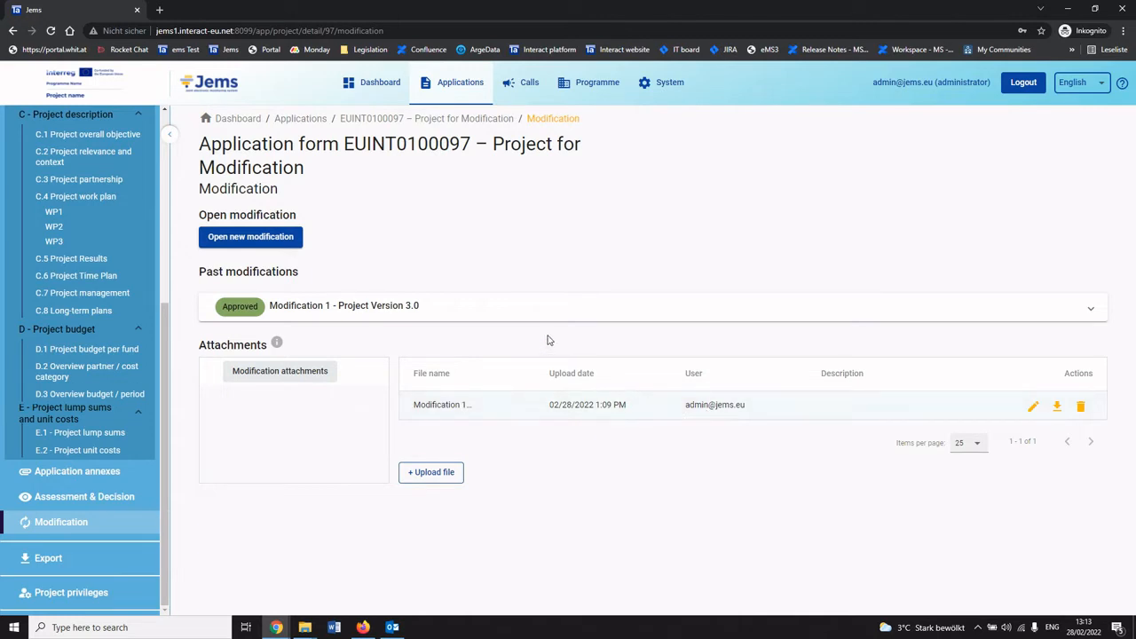
Inspect the approved Modification 1 details and open a new modification for the project.
left_click(573, 318)
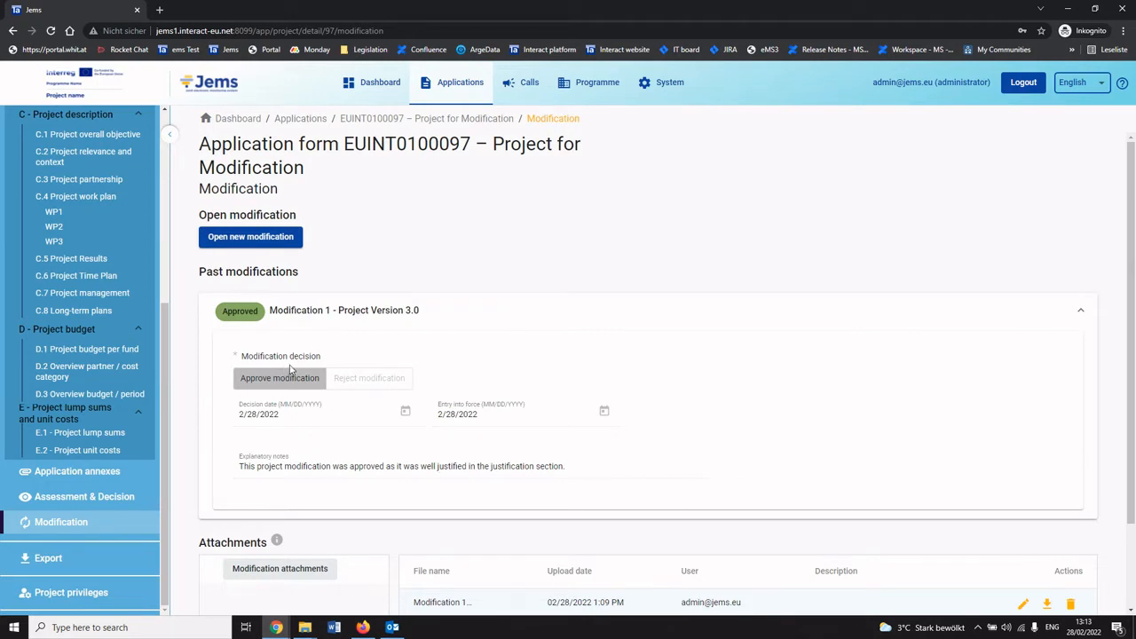
left_click(378, 322)
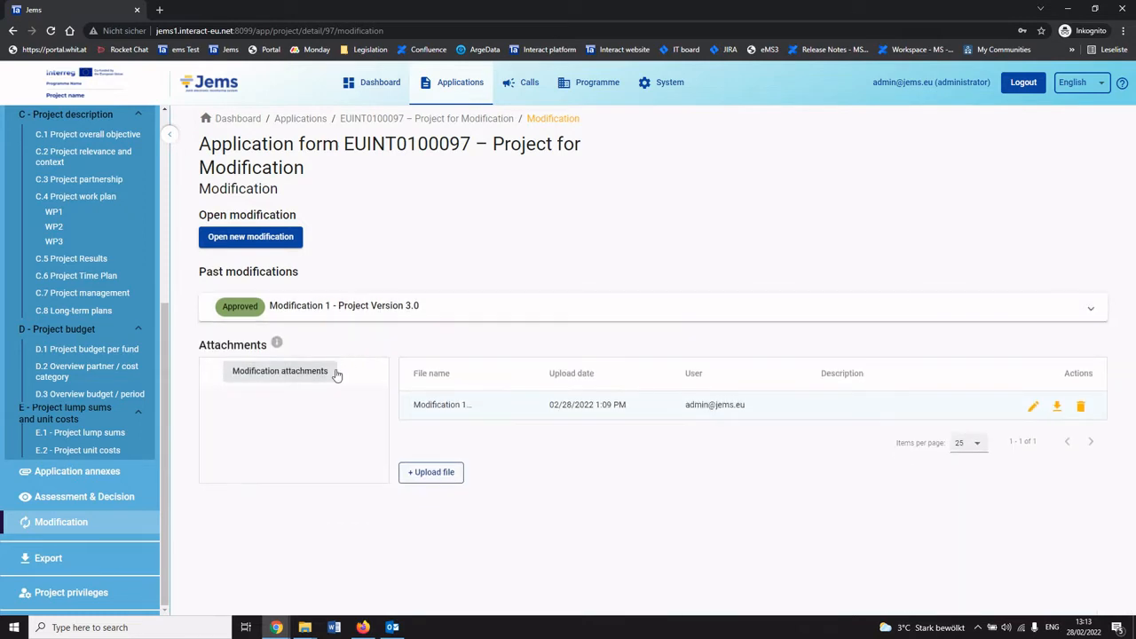
left_click(281, 238)
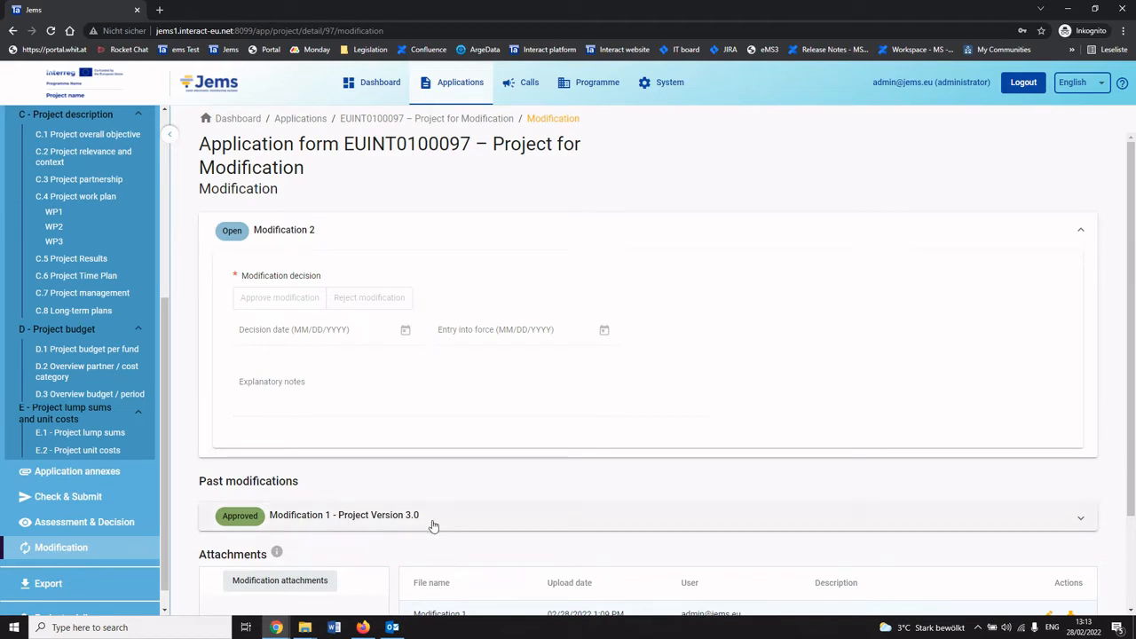
Switch the application form between project versions 2.0, 1.0 and 3.0, returning to the current version 4.0.
scroll(127, 504, "up", 3)
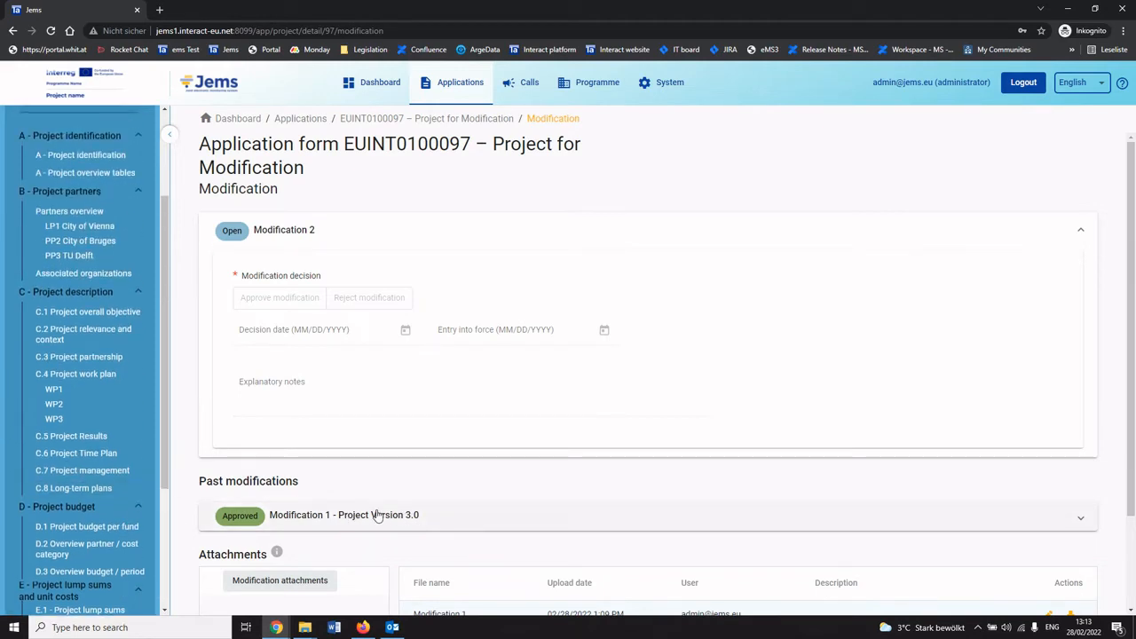
scroll(101, 500, "up", 3)
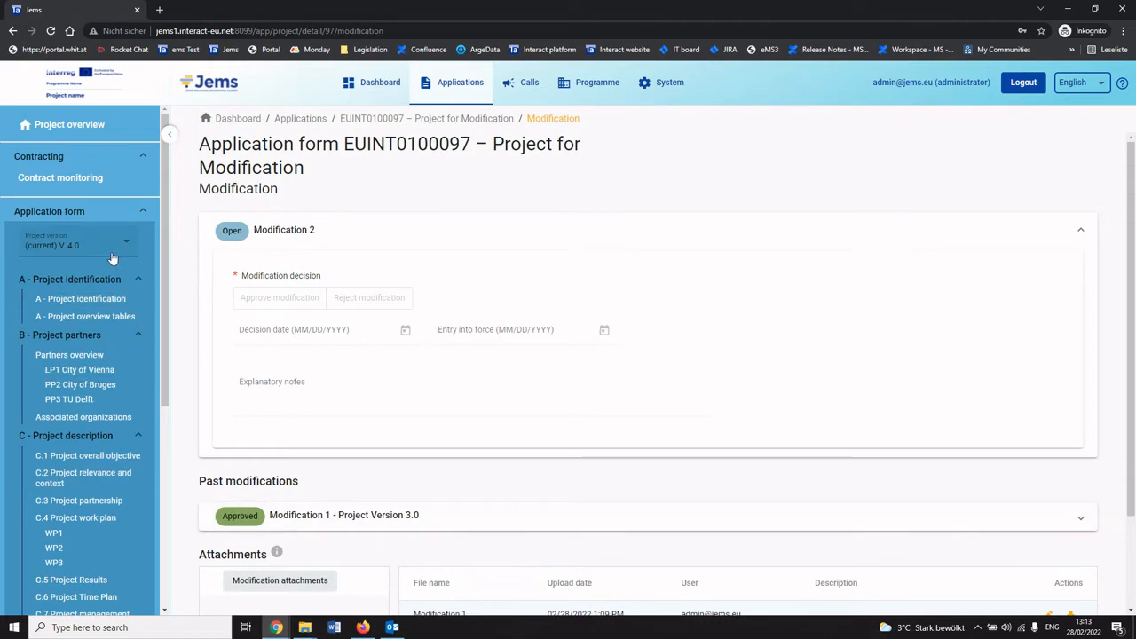
left_click(110, 255)
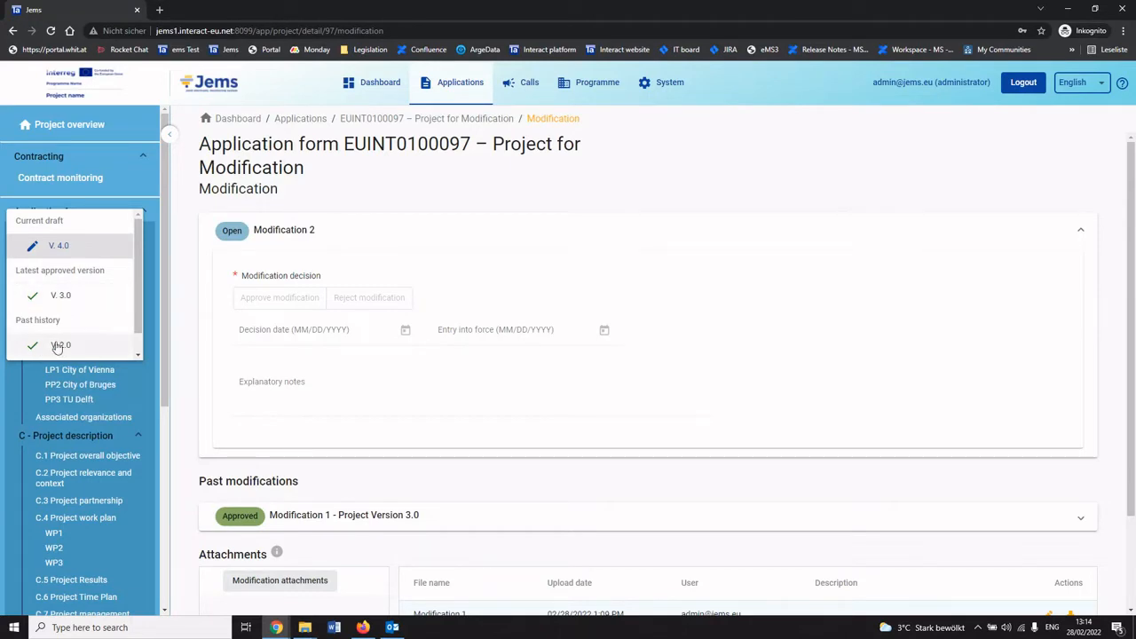
scroll(67, 346, "down", 1)
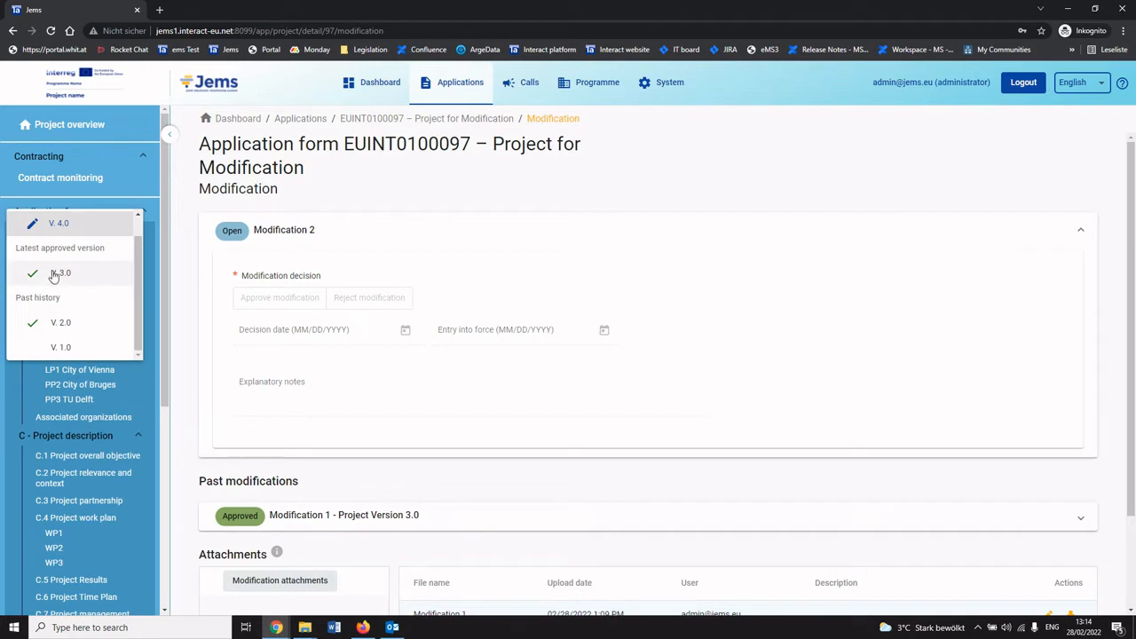
left_click(60, 324)
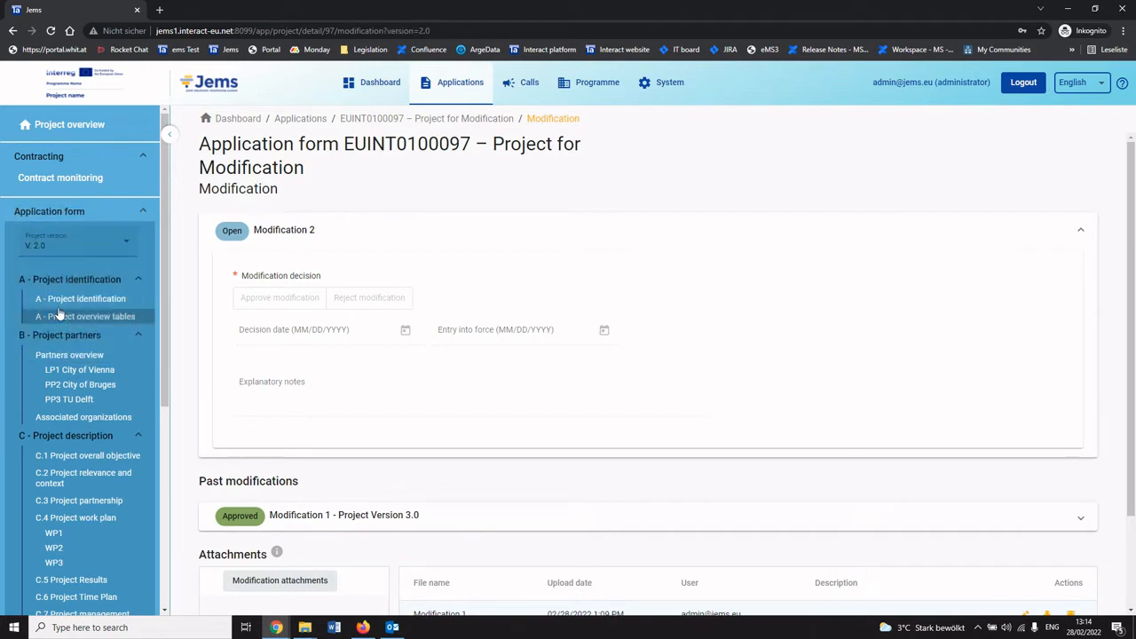
left_click(71, 242)
left_click(66, 271)
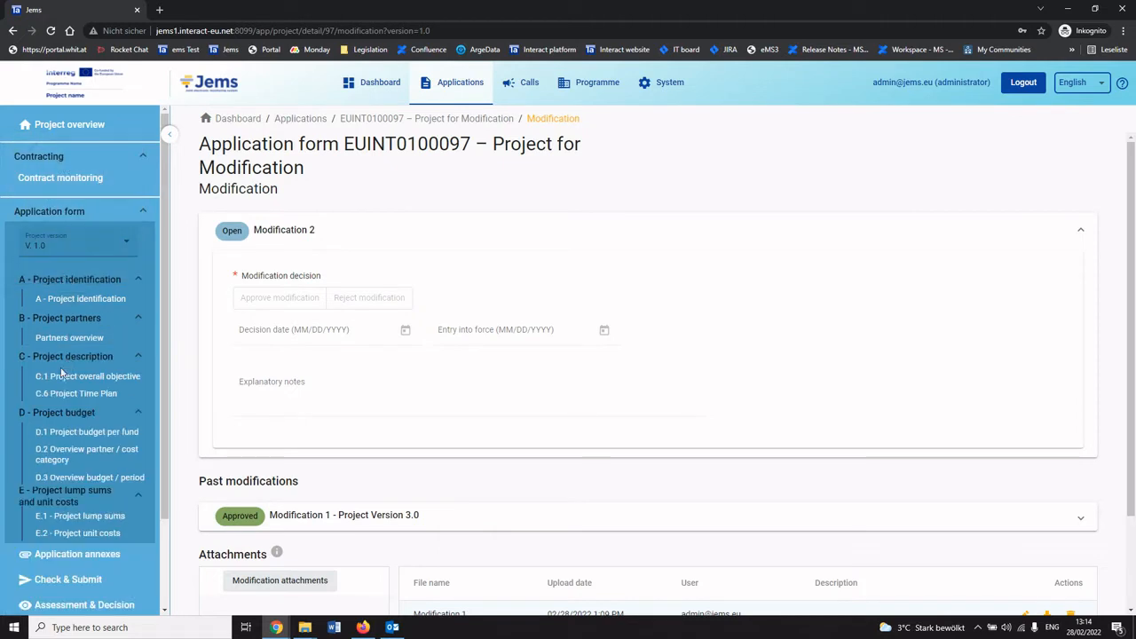
left_click(60, 243)
left_click(58, 222)
left_click(76, 248)
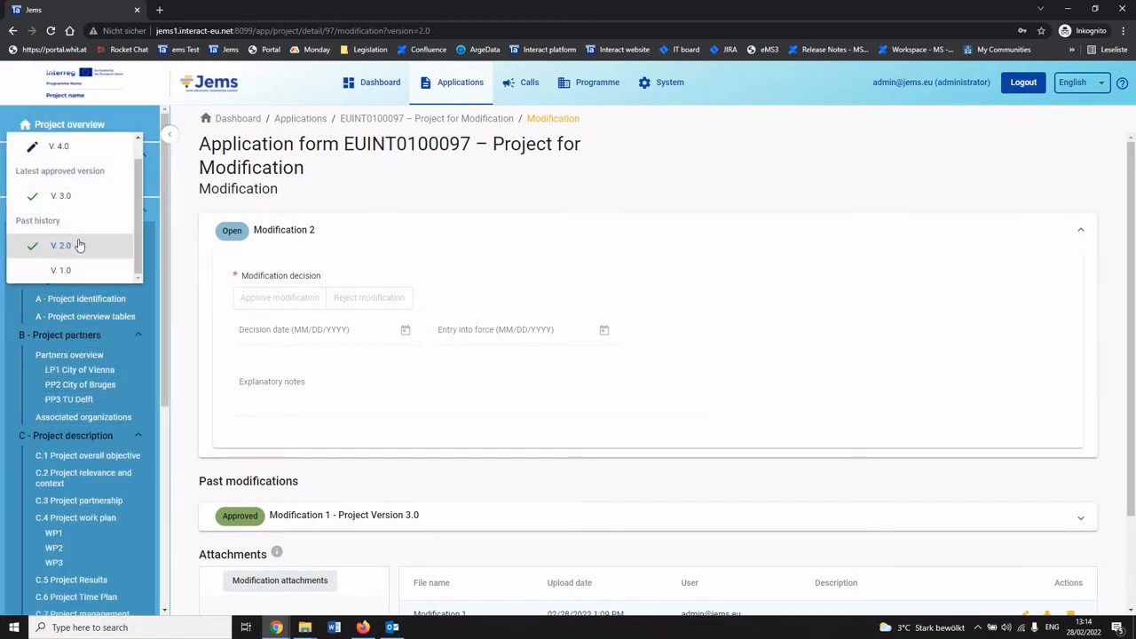
left_click(66, 195)
left_click(75, 243)
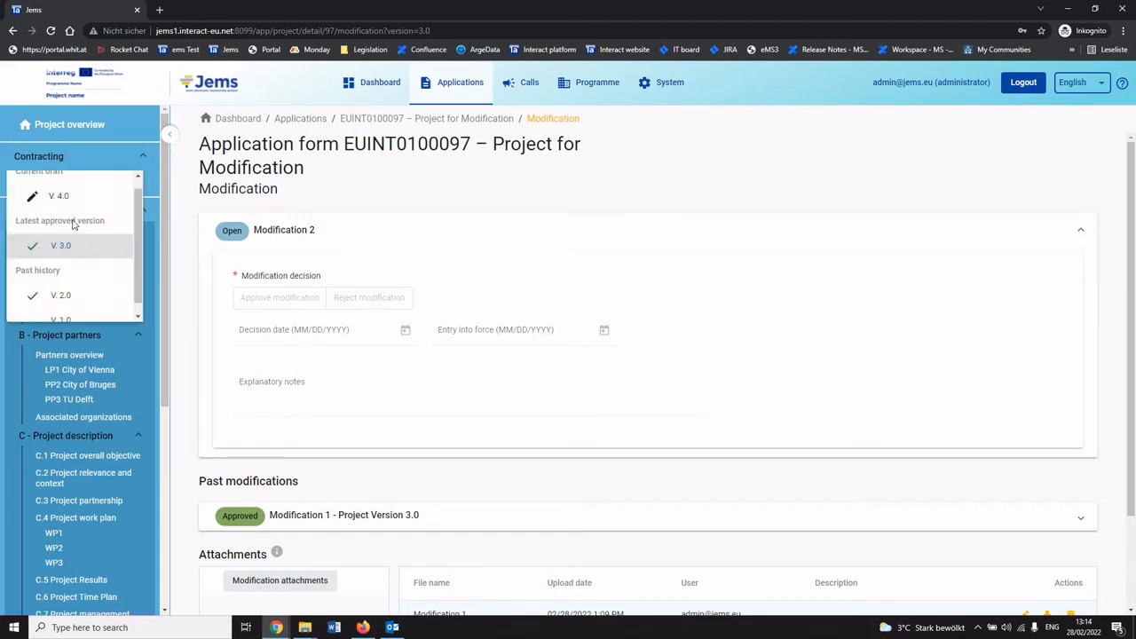
scroll(53, 220, "up", 1)
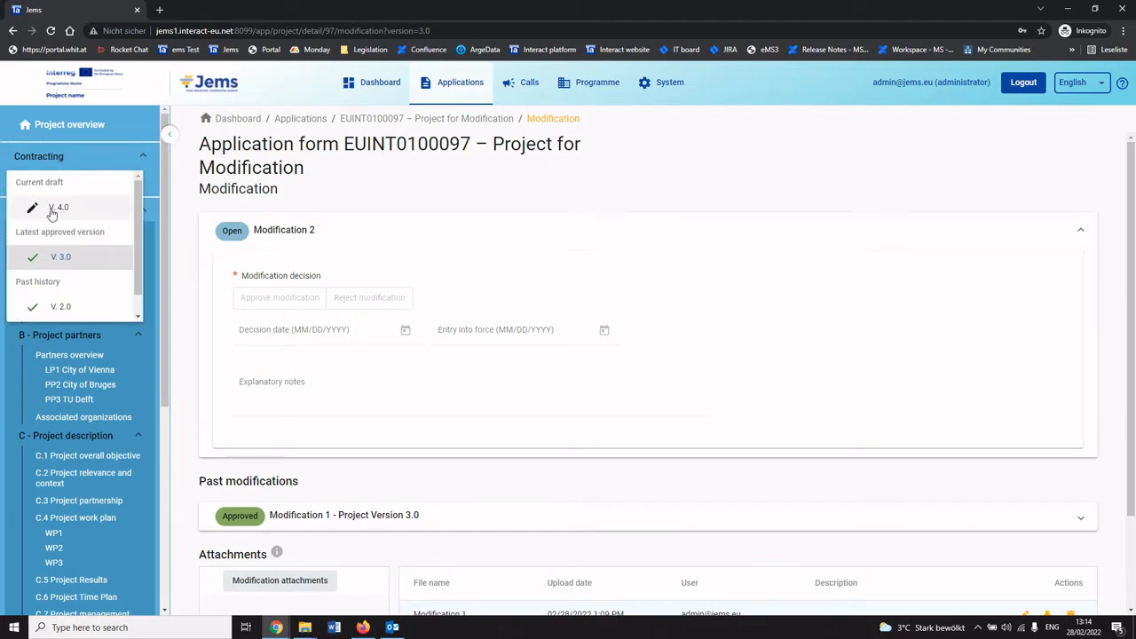
left_click(55, 208)
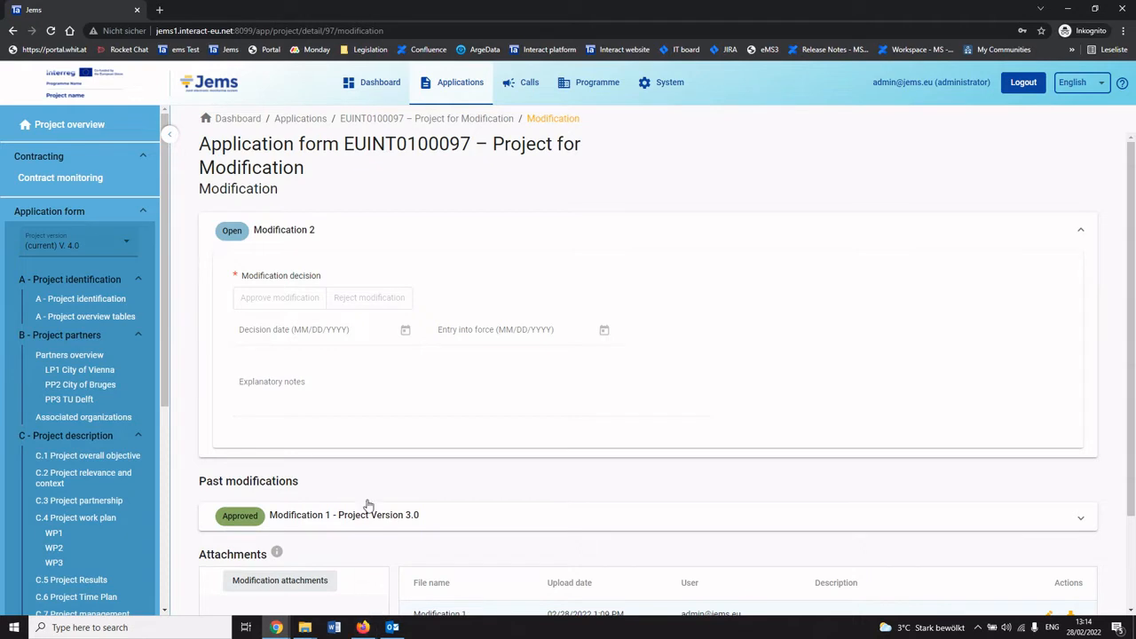
Switch to Firefox and open the project's partners overview as the applicant user.
left_click(364, 627)
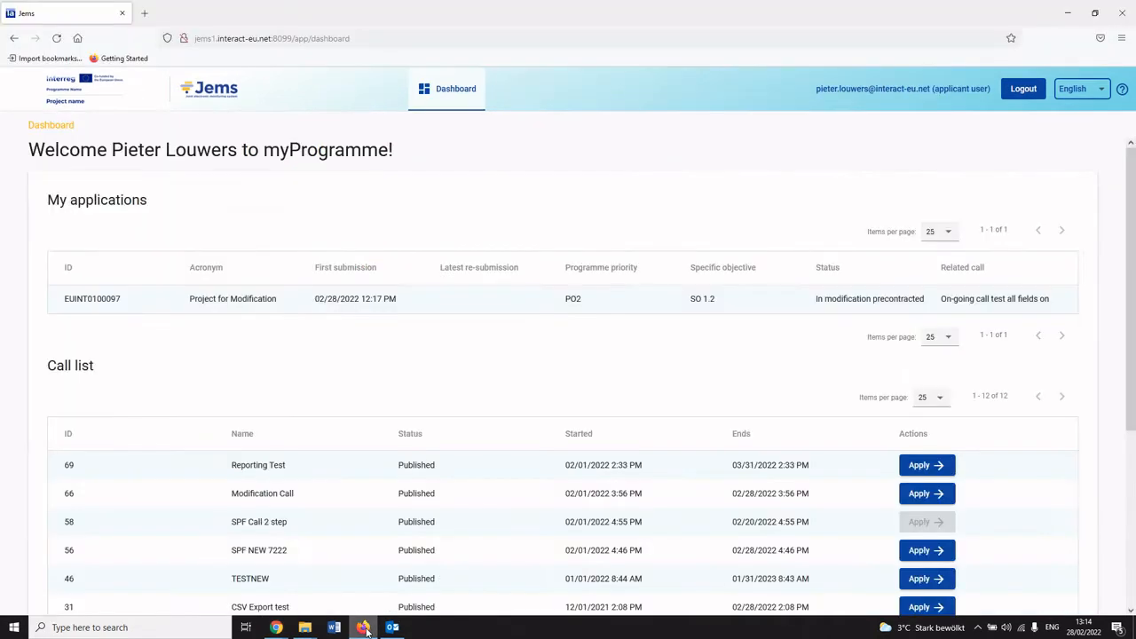
left_click(249, 308)
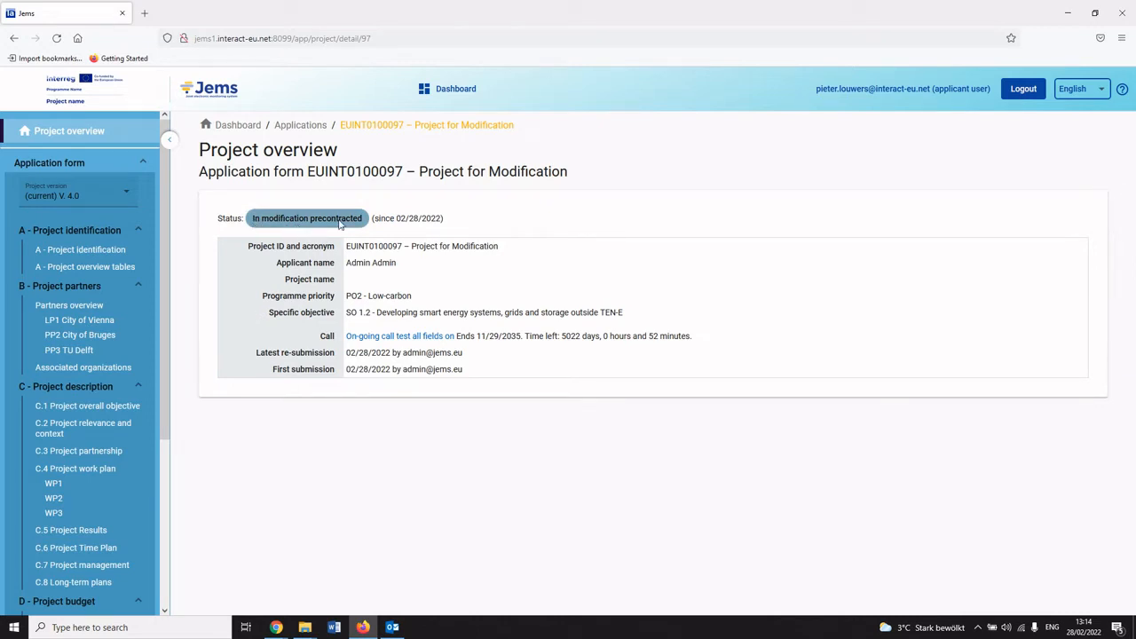
left_click(69, 305)
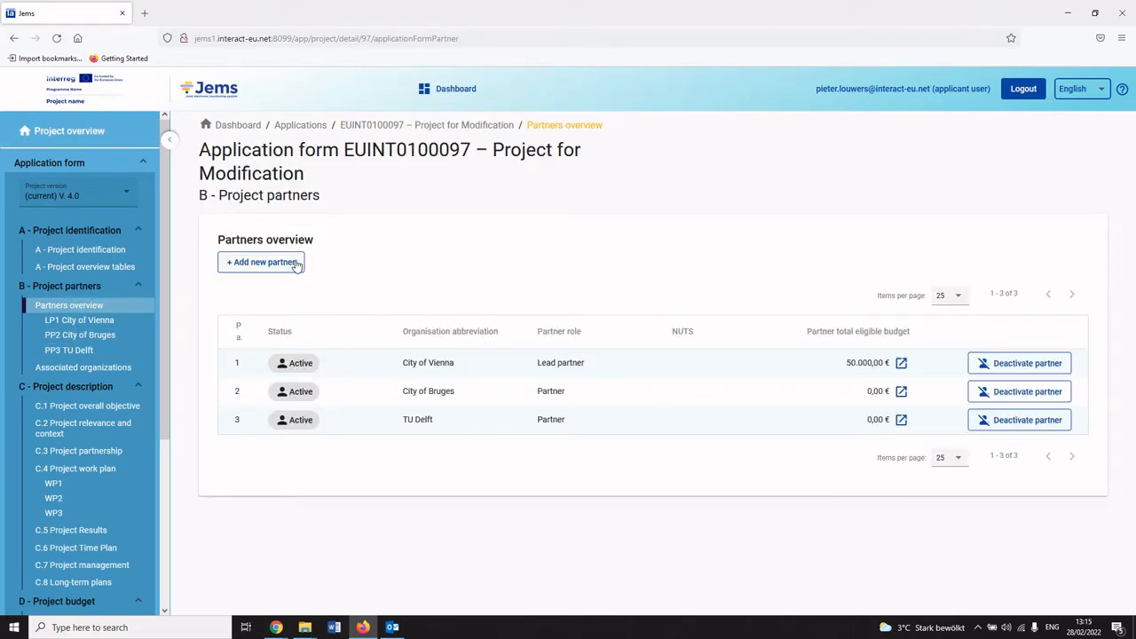
Start adding a new partner with the Partner role.
left_click(282, 266)
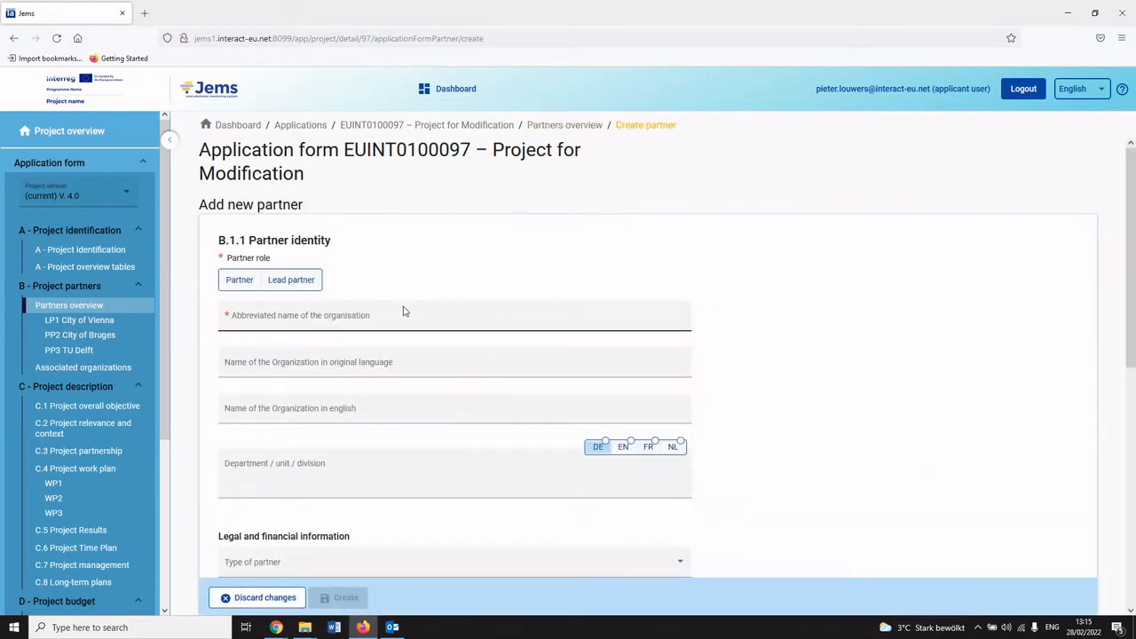
left_click(241, 283)
left_click(272, 319)
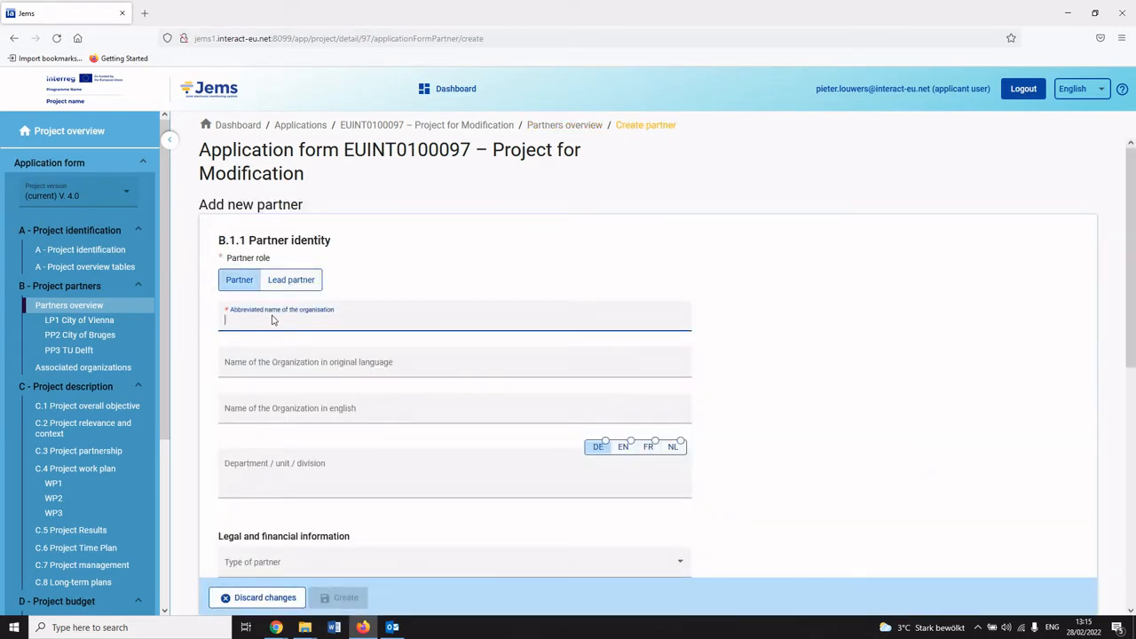
Enter Vienna Uni as the new partner's abbreviated organisation name.
type("University of Vienna")
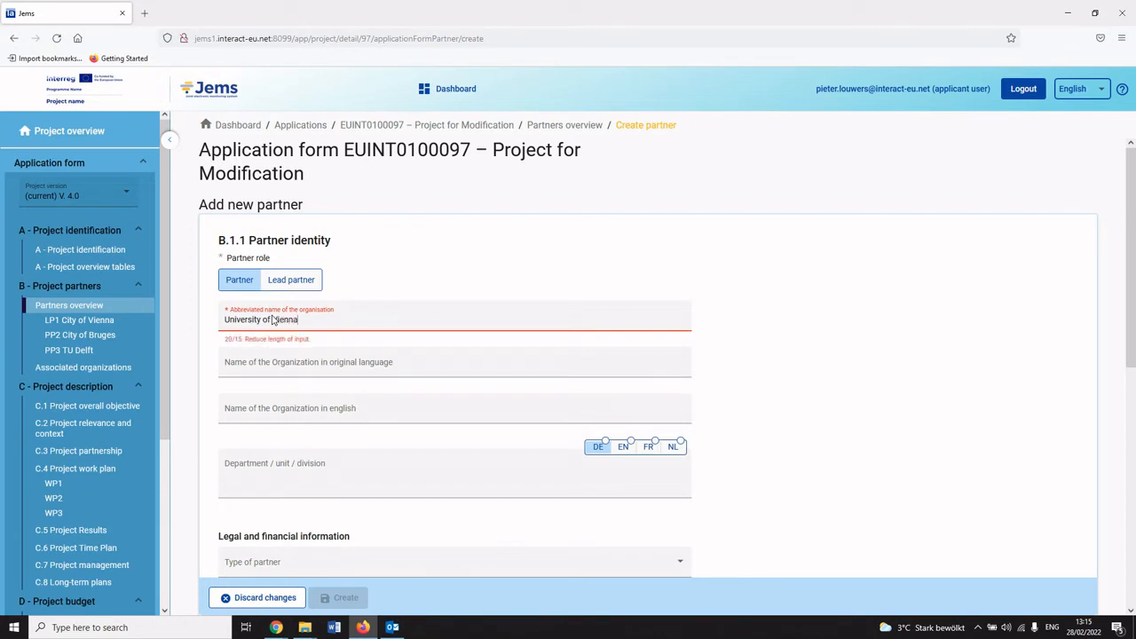
left_click_drag(275, 320, 225, 320)
key("BackSpace")
type("University")
key("BackSpace")
key("BackSpace")
key("BackSpace")
key("BackSpace")
key("BackSpace")
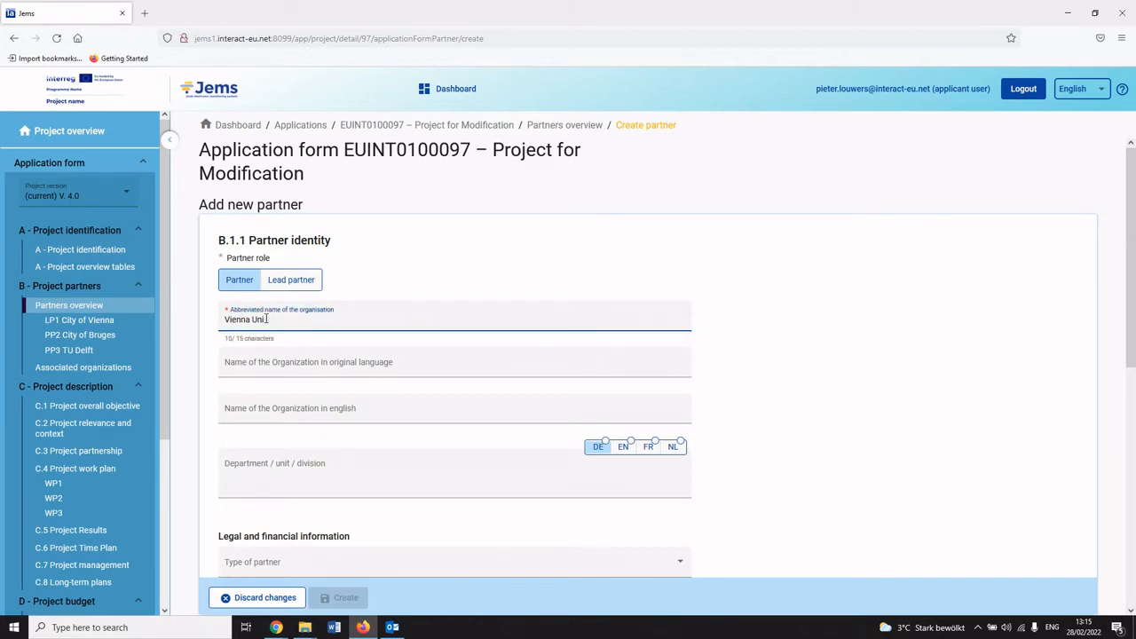
Create the new Vienna Uni partner.
scroll(276, 391, "down", 2)
left_click(302, 475)
left_click(285, 480)
left_click(347, 597)
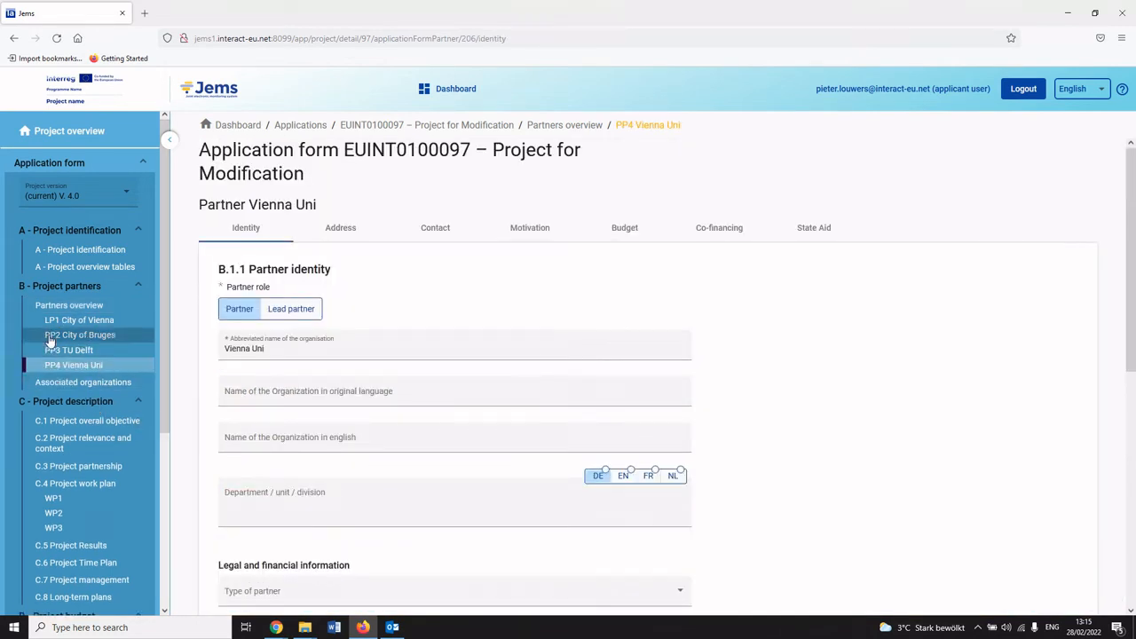
Deactivate the TU Delft partner from the partners overview.
left_click(75, 307)
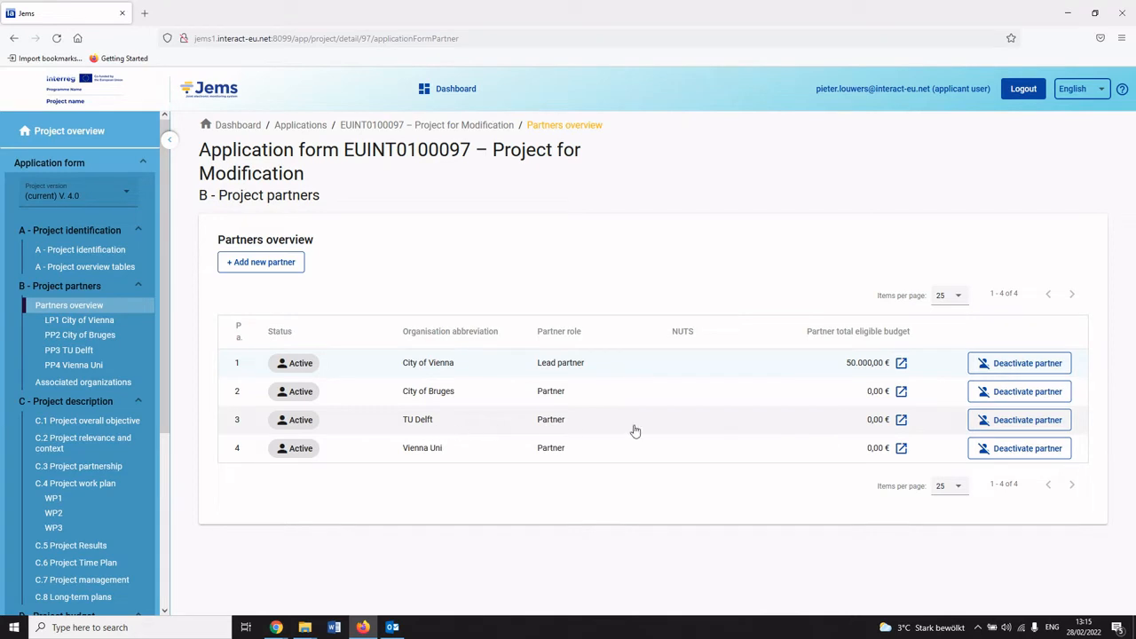
left_click(1001, 428)
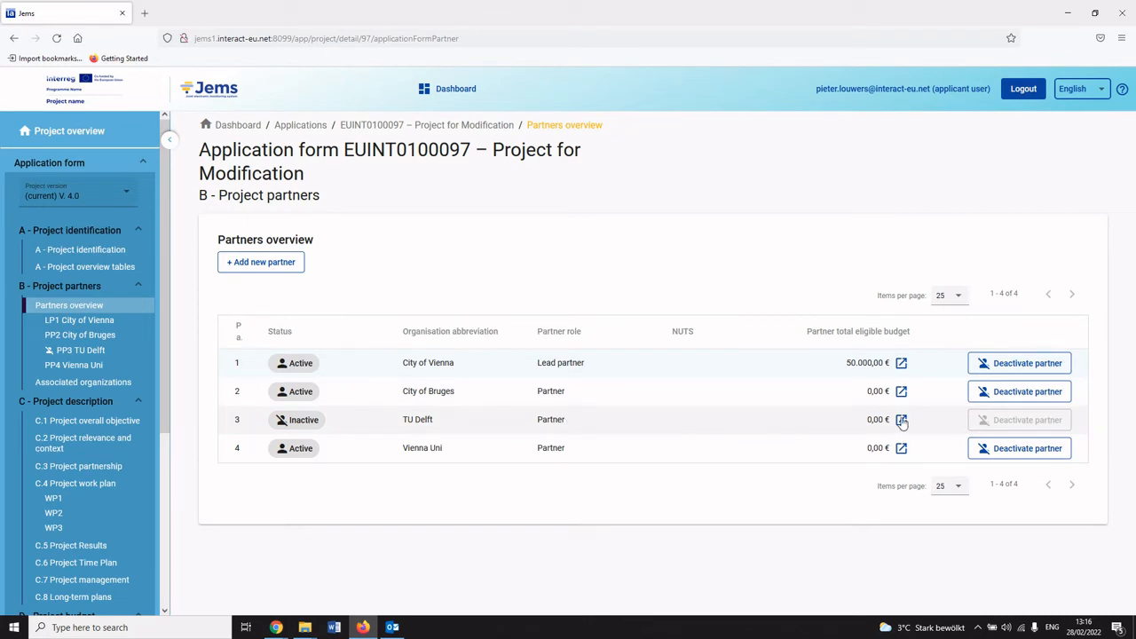
Open the deactivated TU Delft partner's identity details and return to the partners overview.
left_click(646, 424)
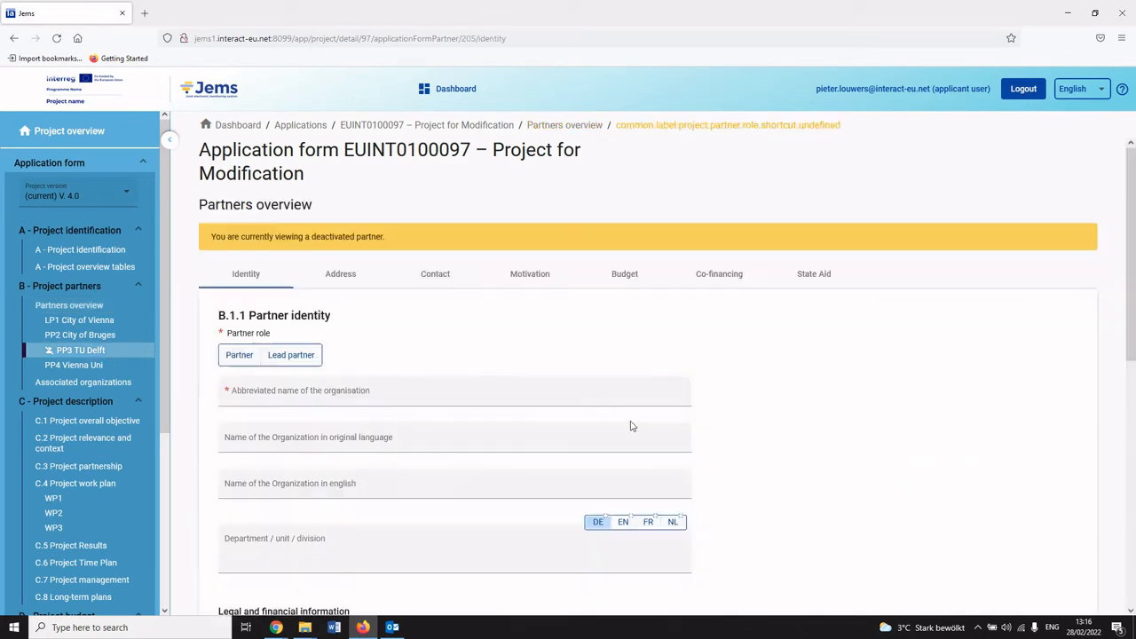
left_click(387, 438)
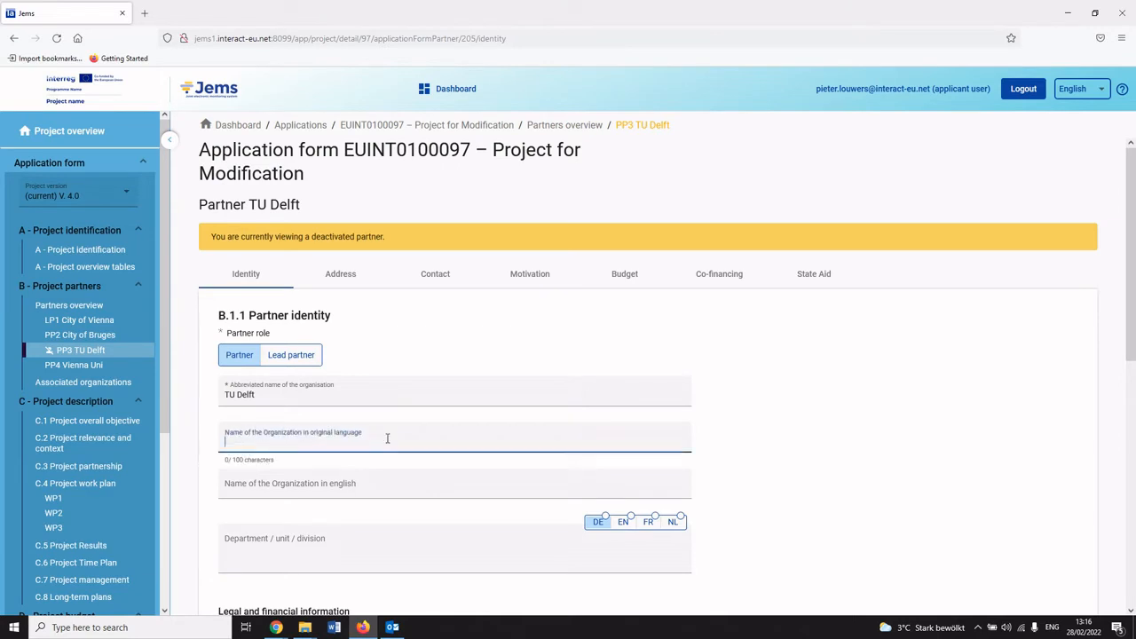
left_click(399, 357)
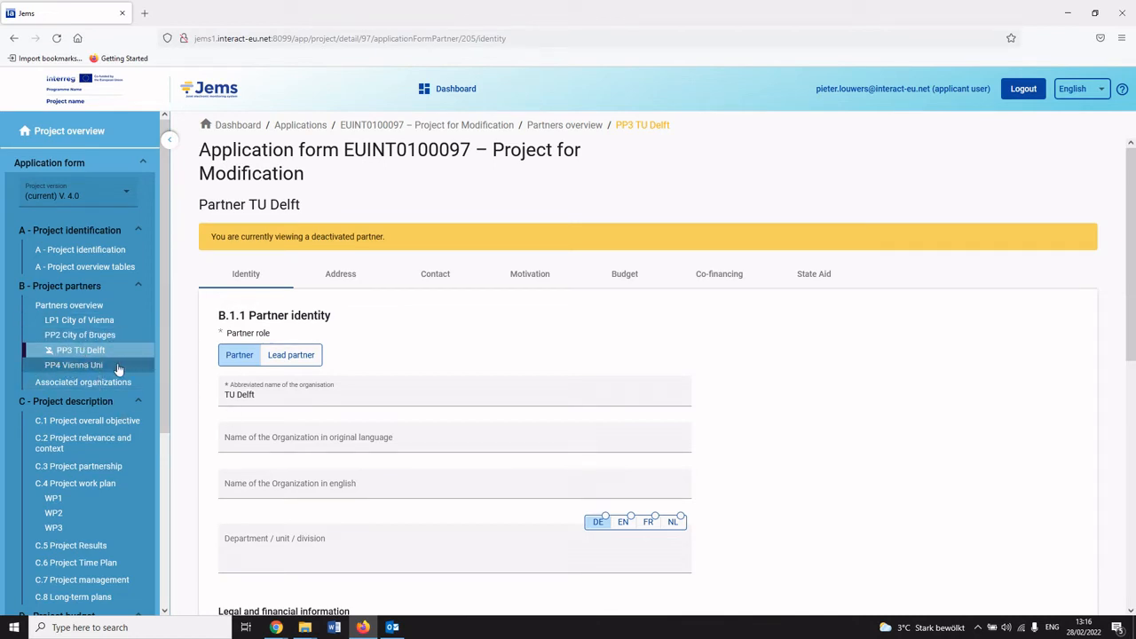
left_click(101, 337)
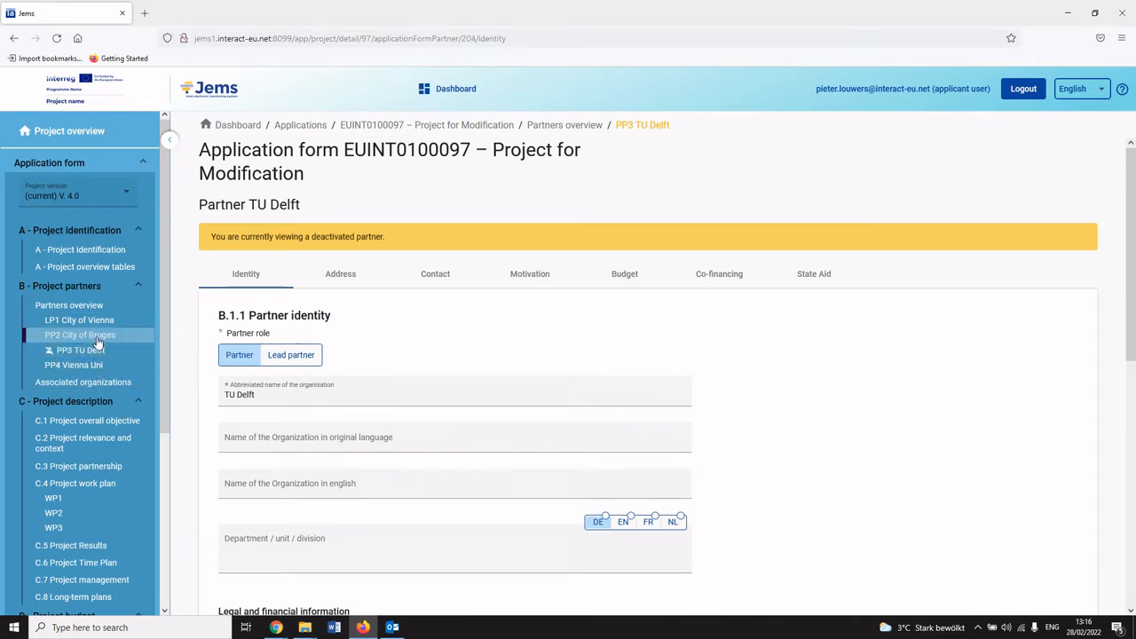
left_click(95, 309)
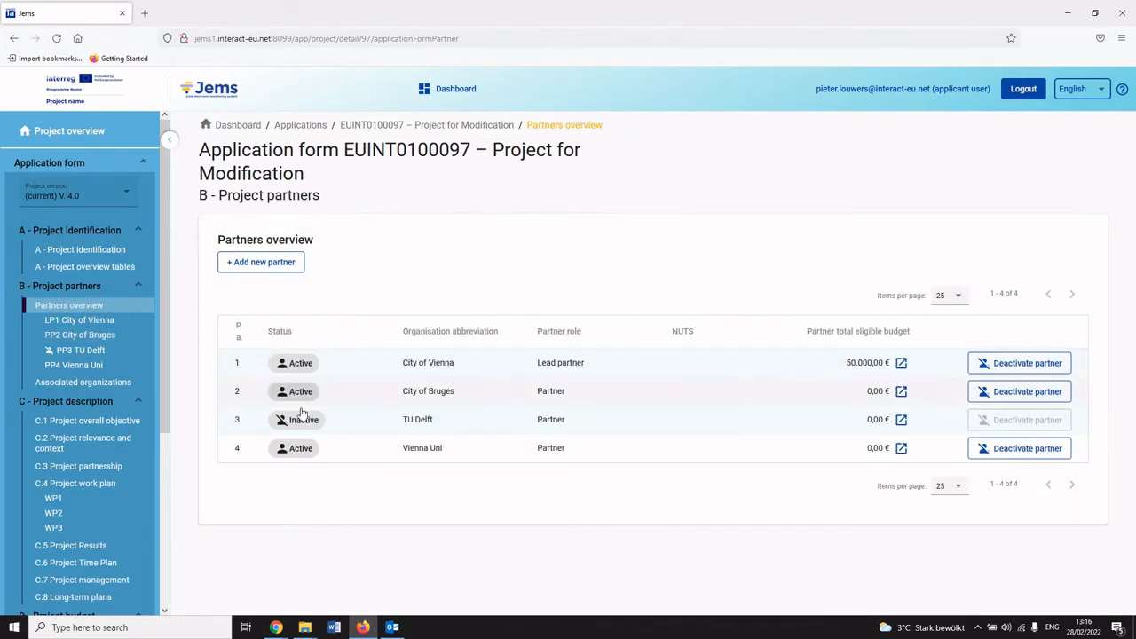
Open work package WP2 of the project work plan.
scroll(39, 383, "down", 4)
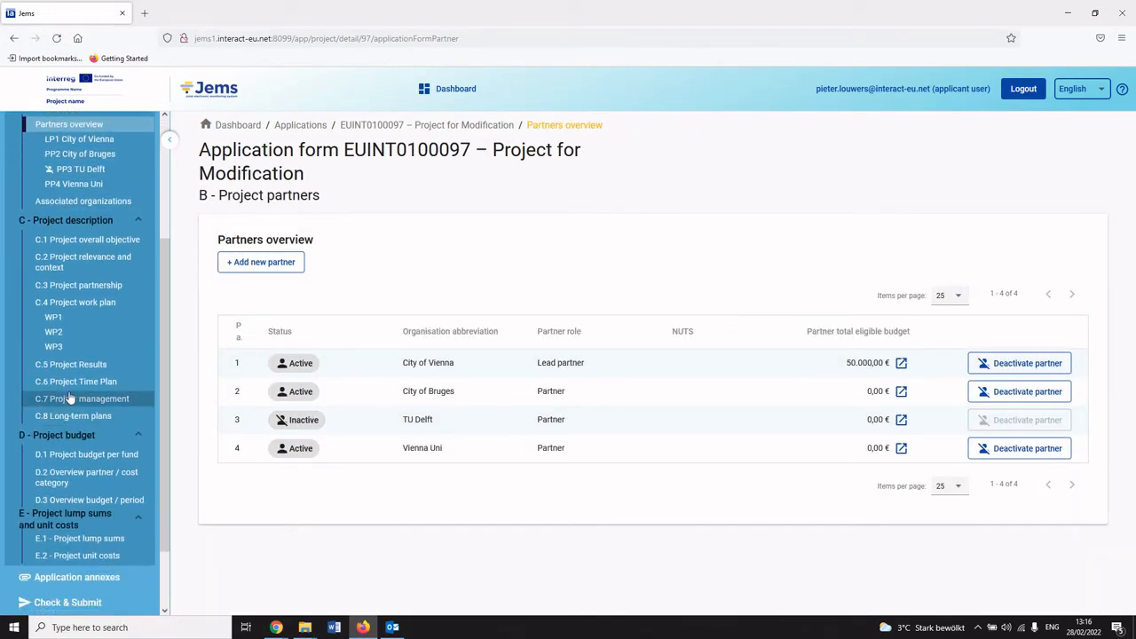
left_click(53, 333)
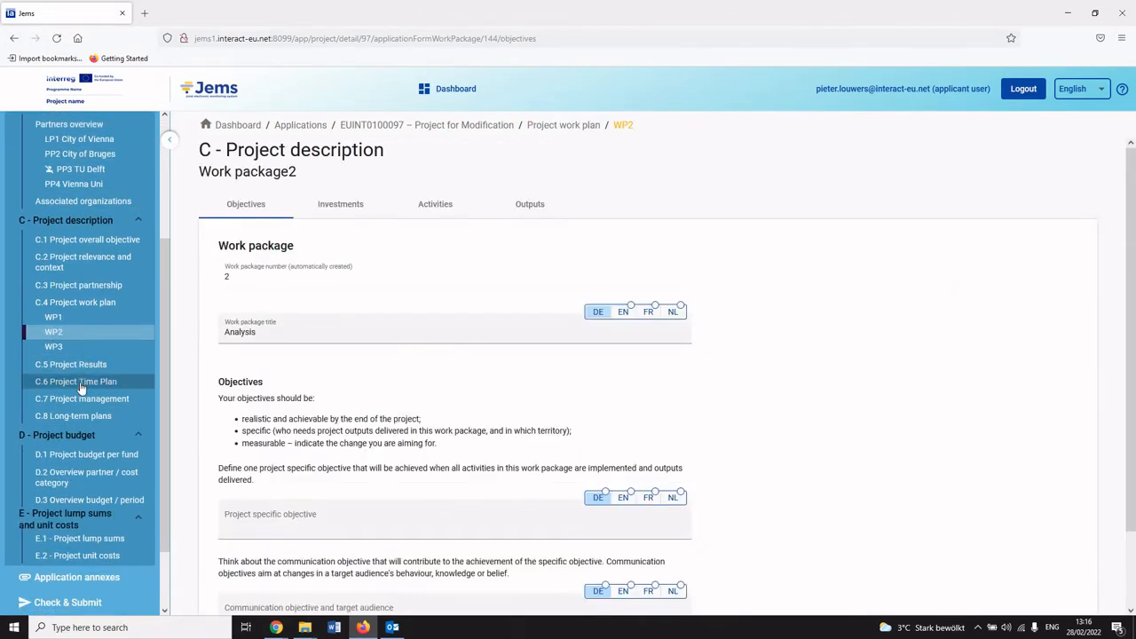
scroll(84, 383, "down", 2)
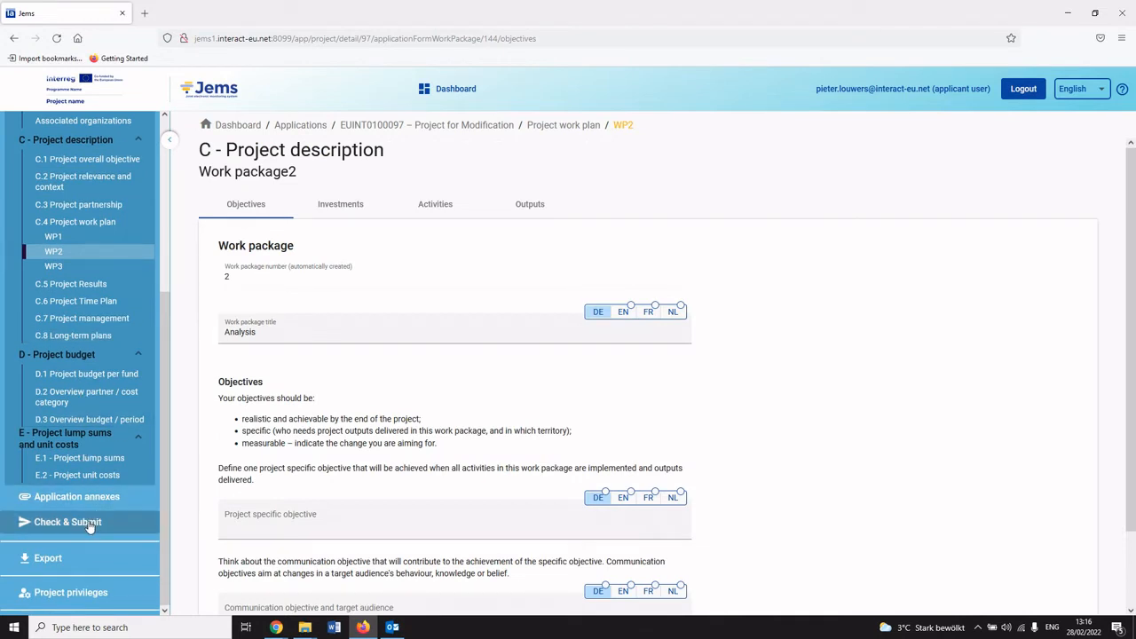
Run the pre-submission check and re-submit the project application, confirming the re-submission.
scroll(87, 532, "up", 2)
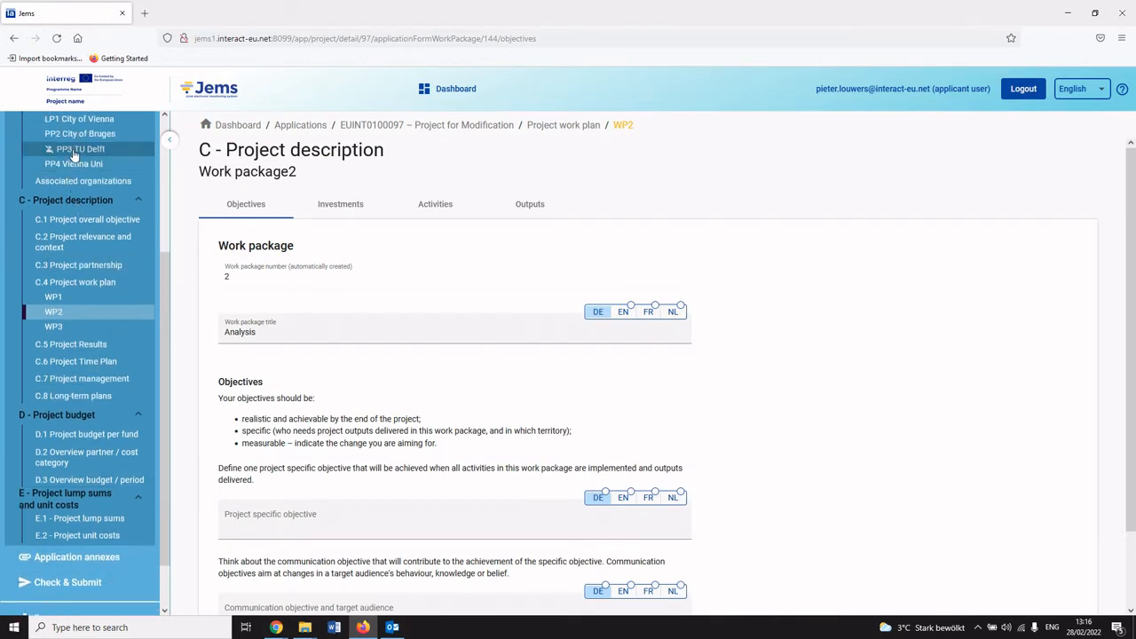
left_click(81, 588)
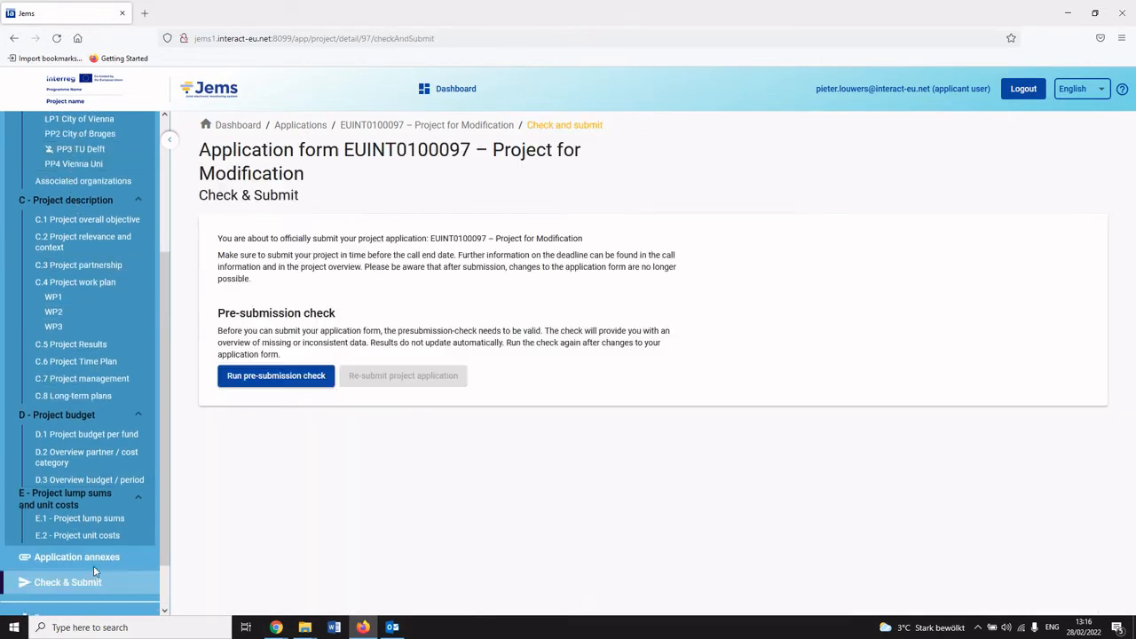
left_click(315, 382)
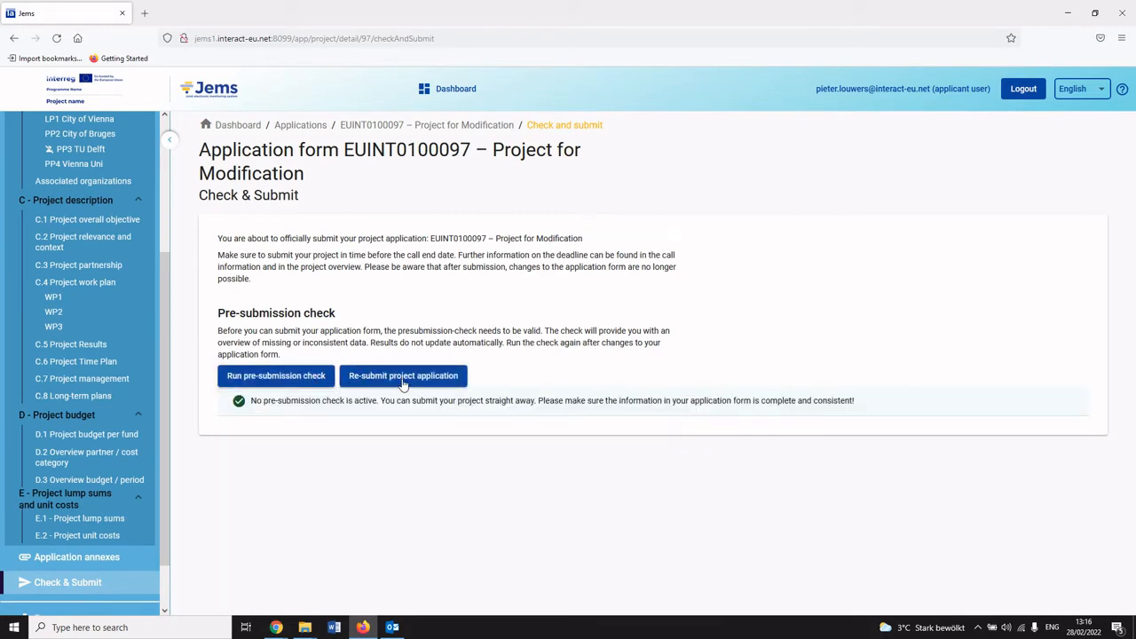
left_click(403, 377)
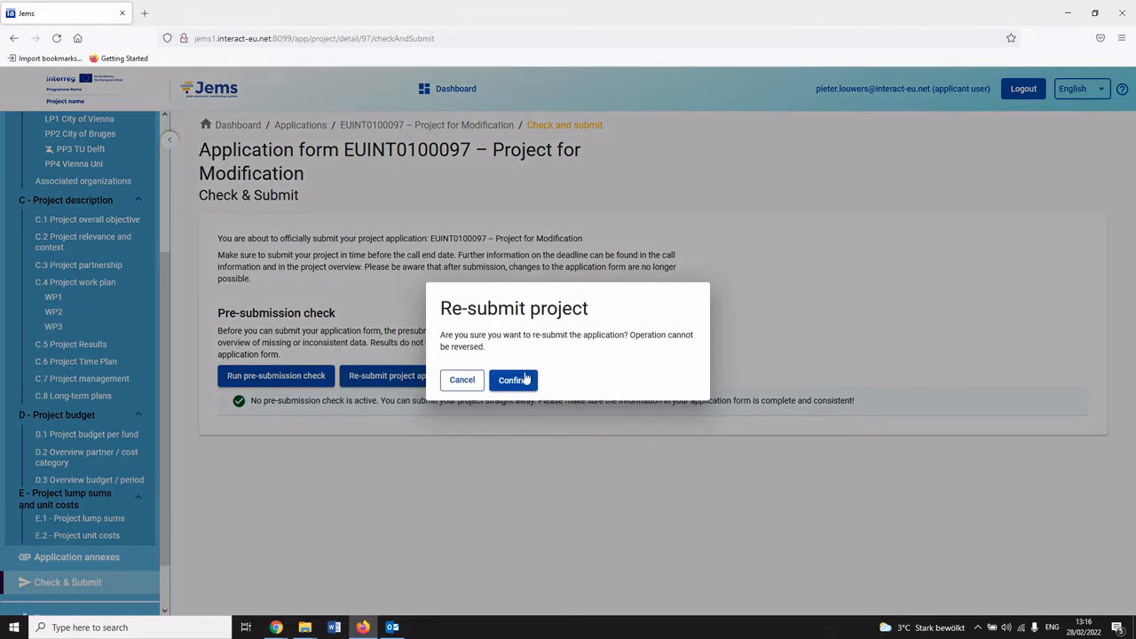
left_click(519, 384)
left_click_drag(563, 307, 591, 291)
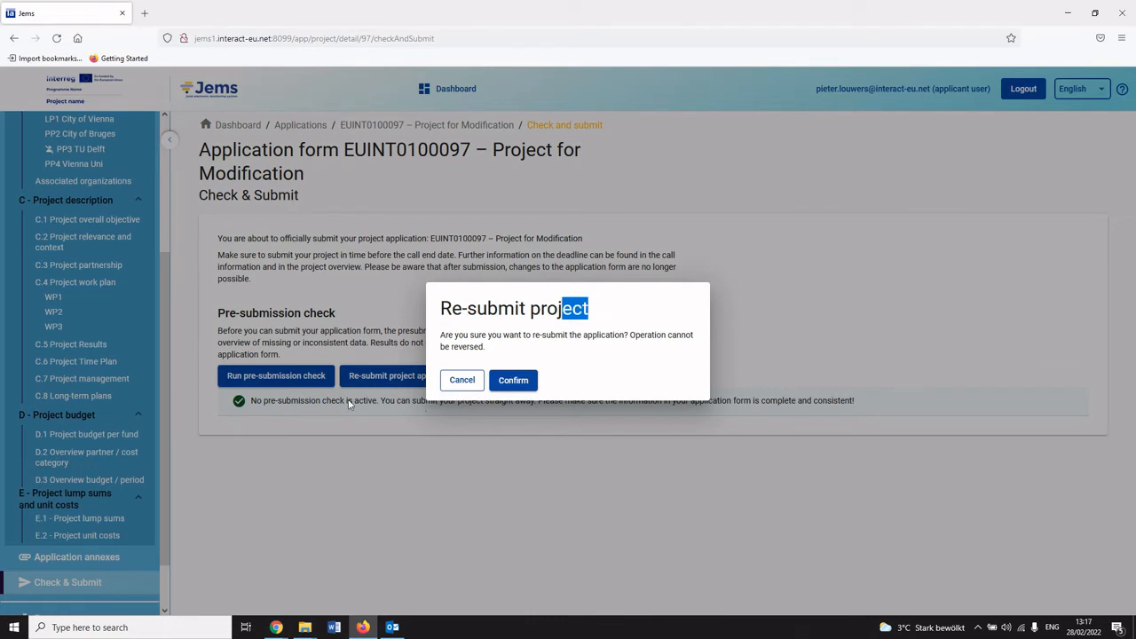
left_click(509, 333)
left_click(513, 382)
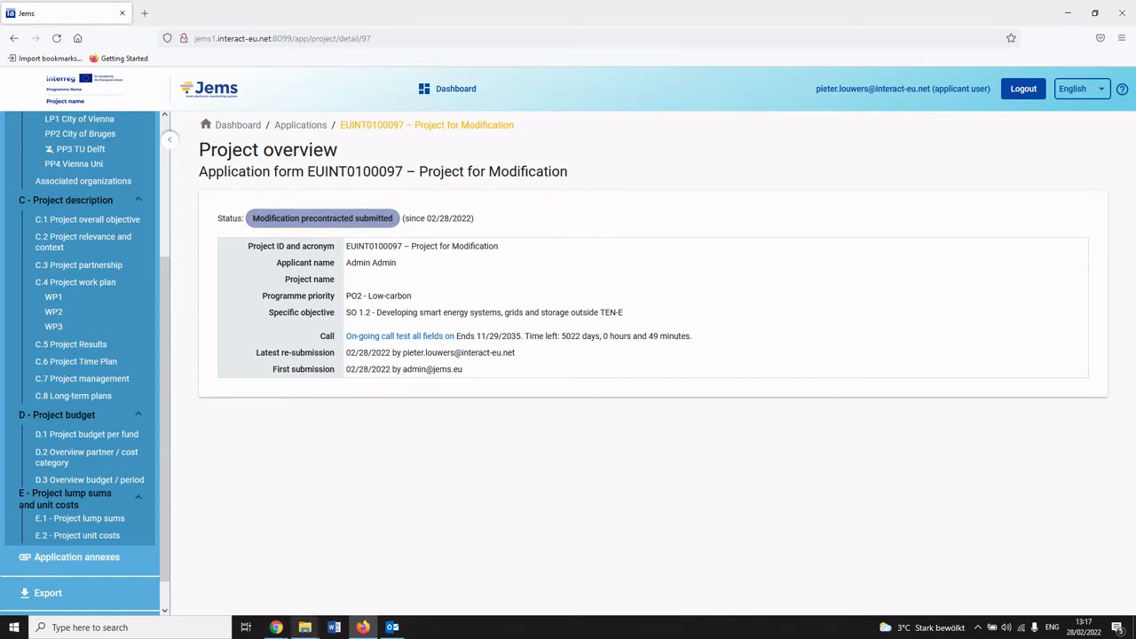
Switch to the administrator session in Chrome and open the deactivated TU Delft partner.
mouse_move(282, 629)
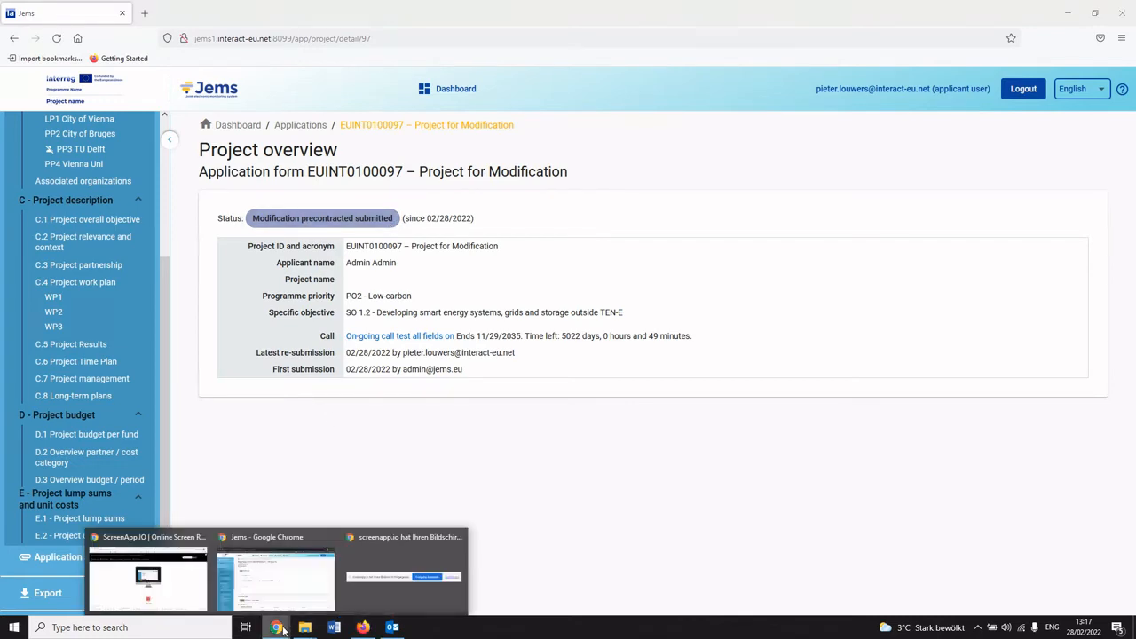
left_click(285, 599)
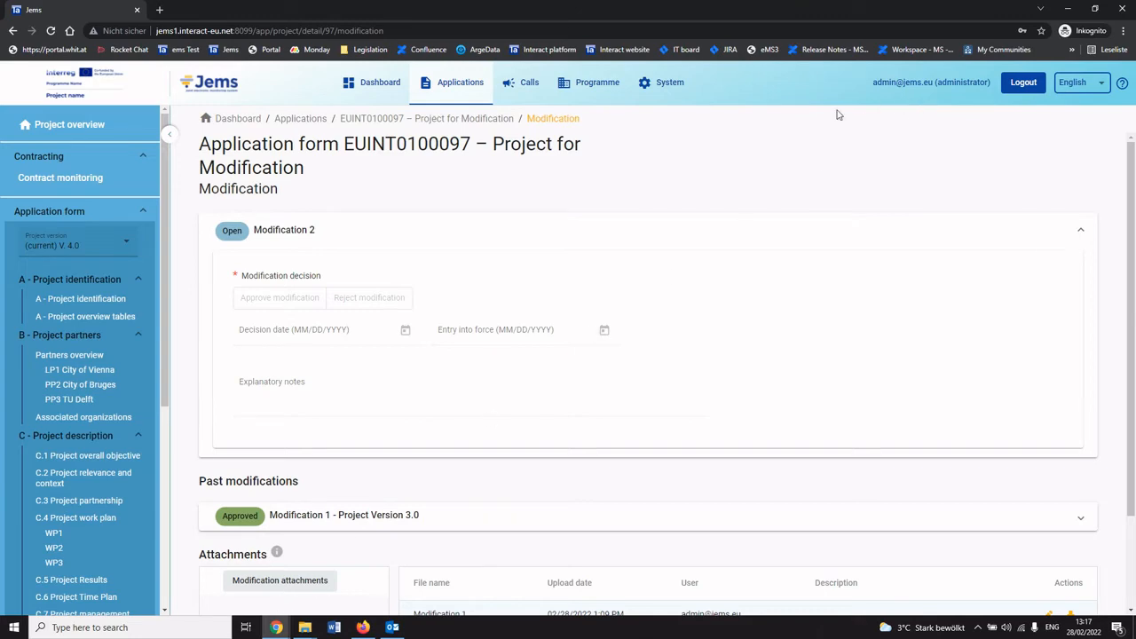
left_click(124, 401)
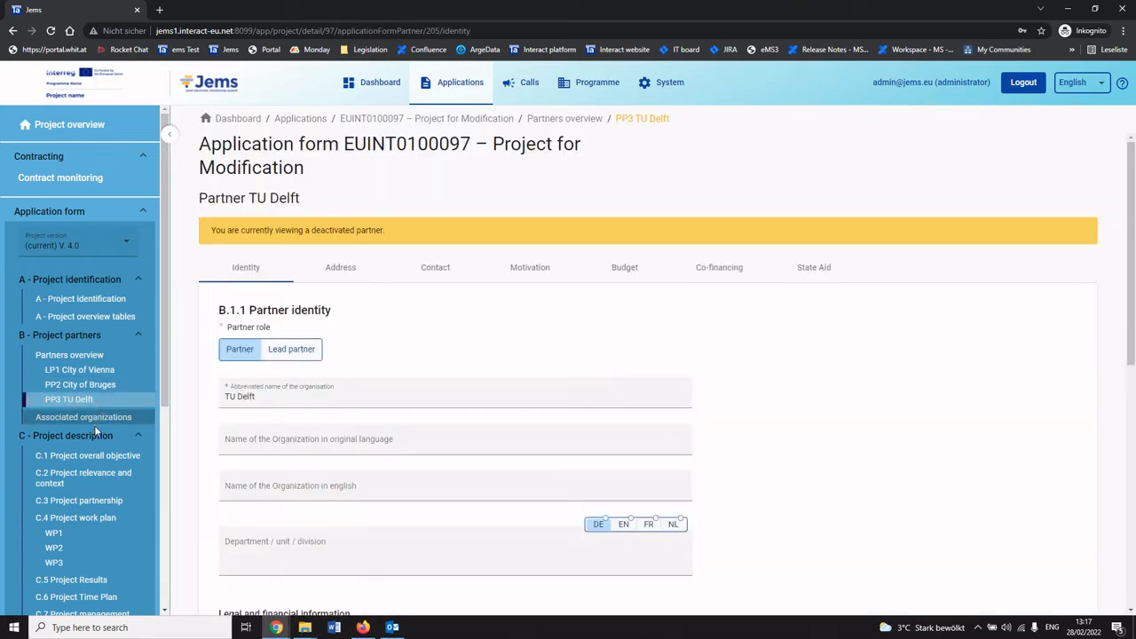
Reopen the Project for Modification application from the applications list.
scroll(96, 439, "down", 2)
left_click(82, 300)
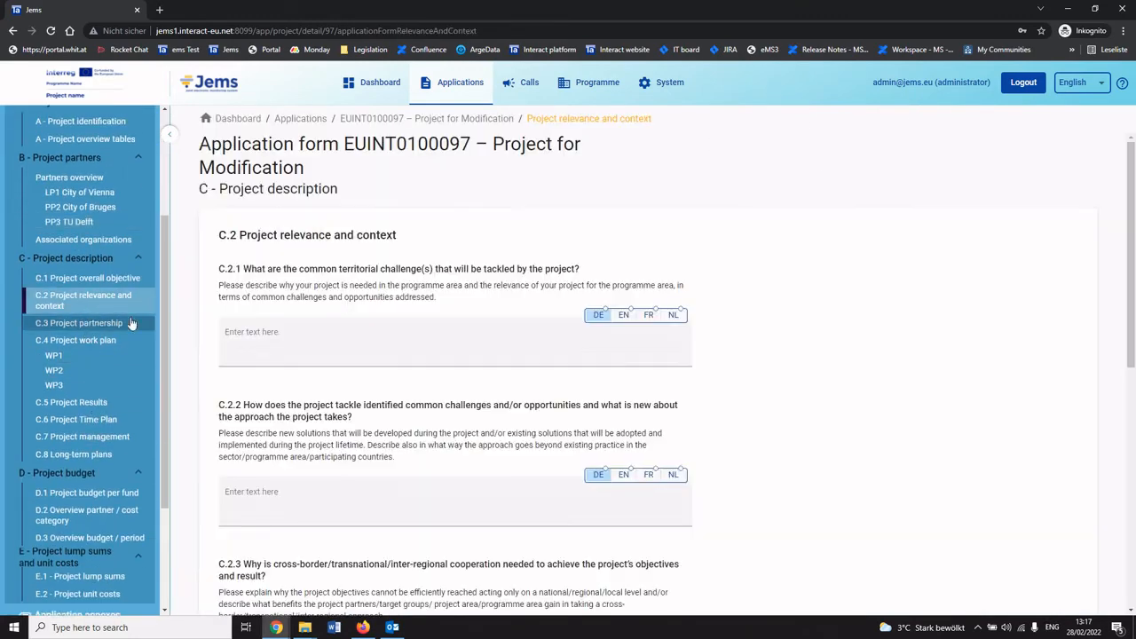
left_click(474, 94)
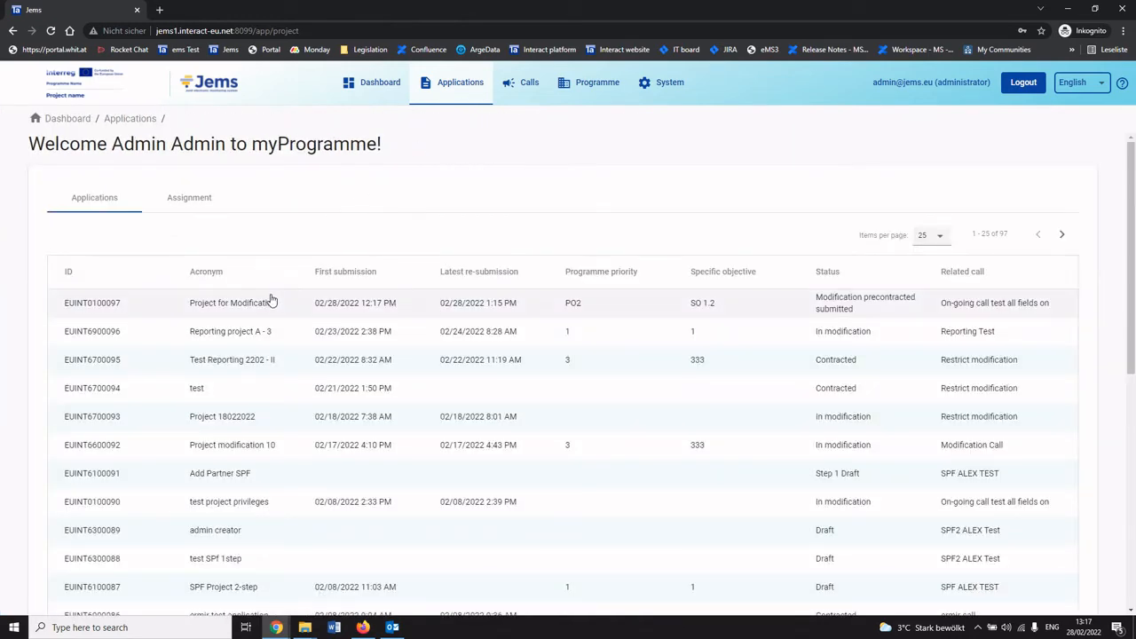
left_click(269, 300)
scroll(125, 373, "down", 1)
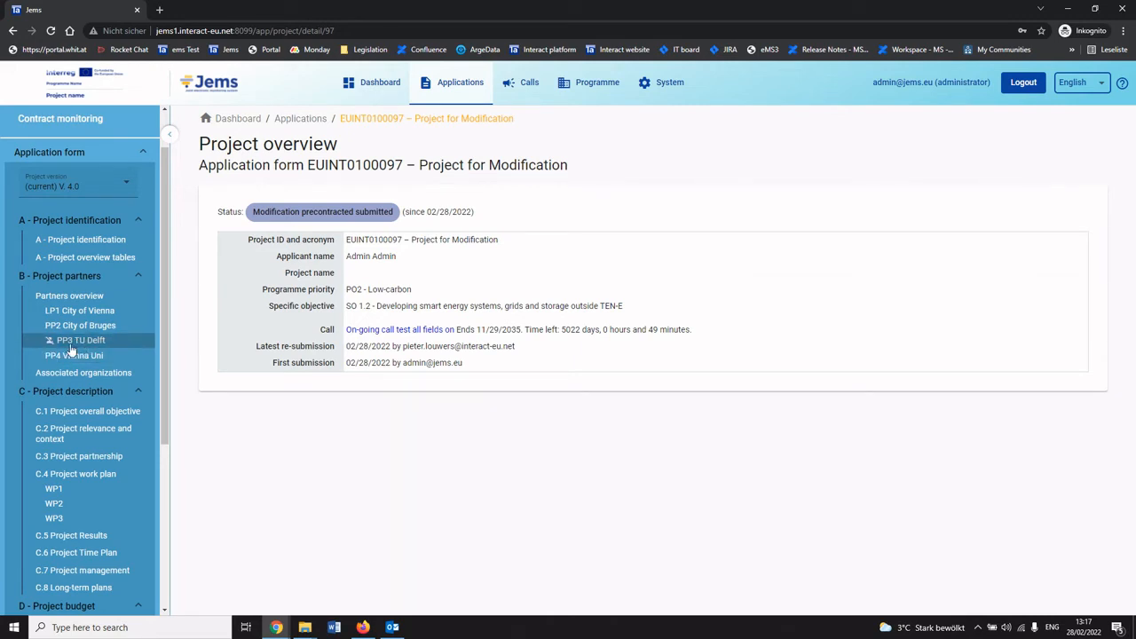
Examine the partner list in project version V. 3.0, then switch back to the current version V. 4.0.
left_click(101, 191)
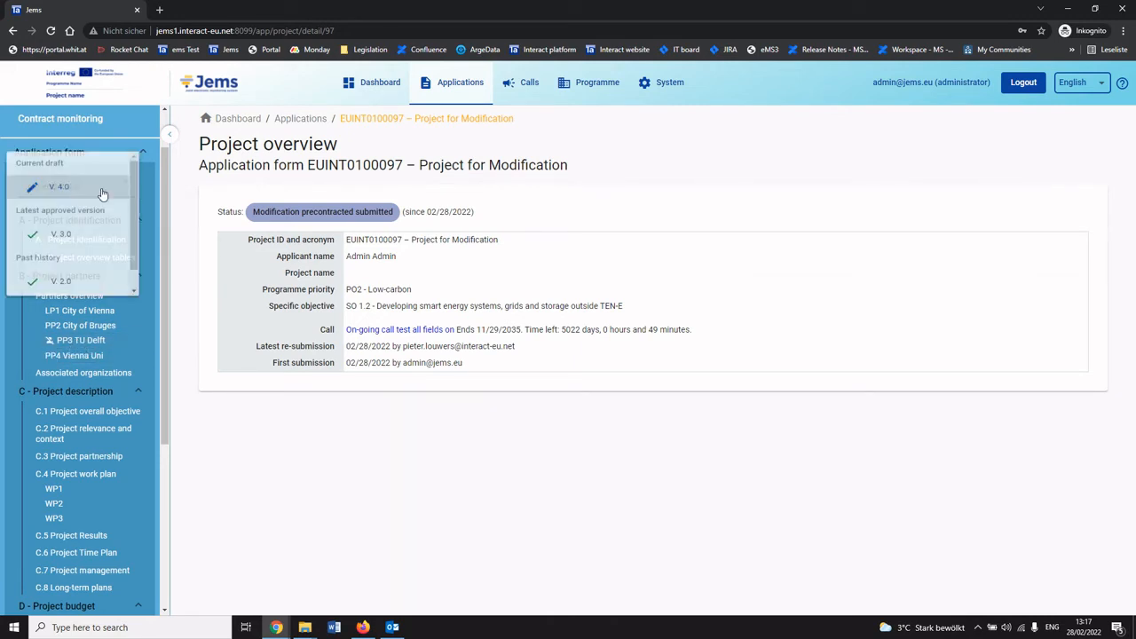
left_click(60, 236)
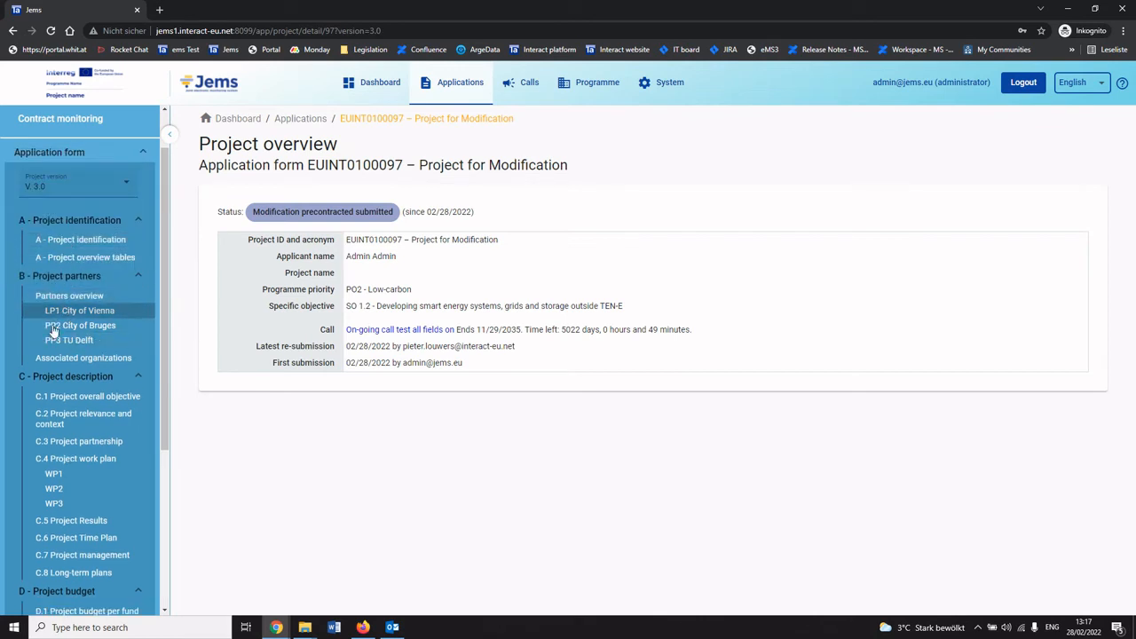
left_click(64, 202)
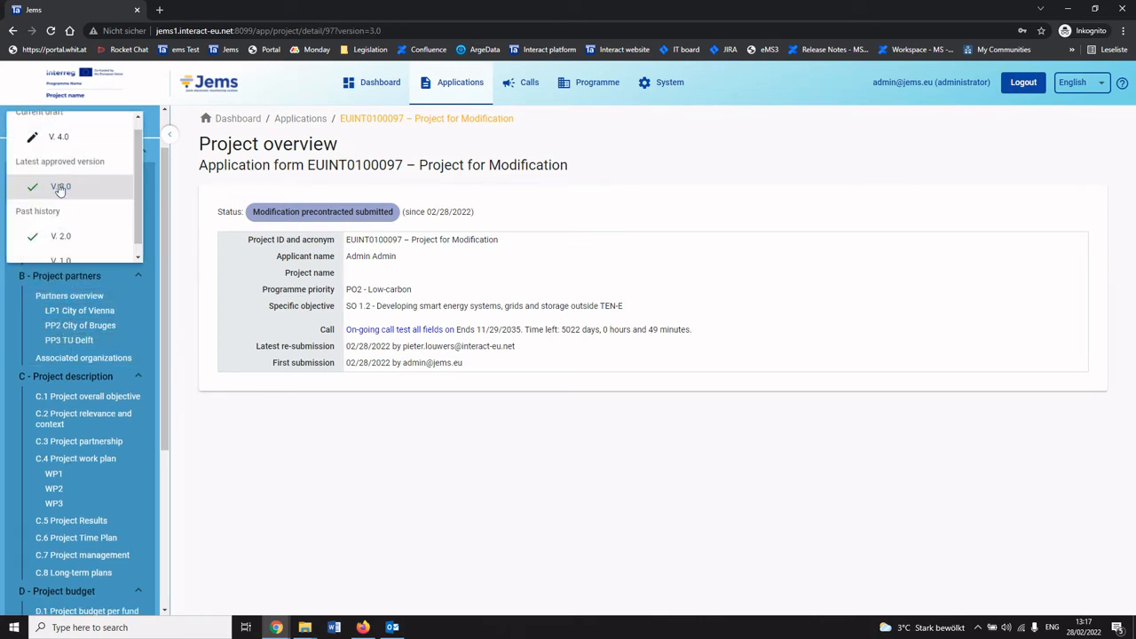
left_click(71, 147)
Open the project's Modification section and hand the modification back to the applicant.
scroll(98, 355, "down", 5)
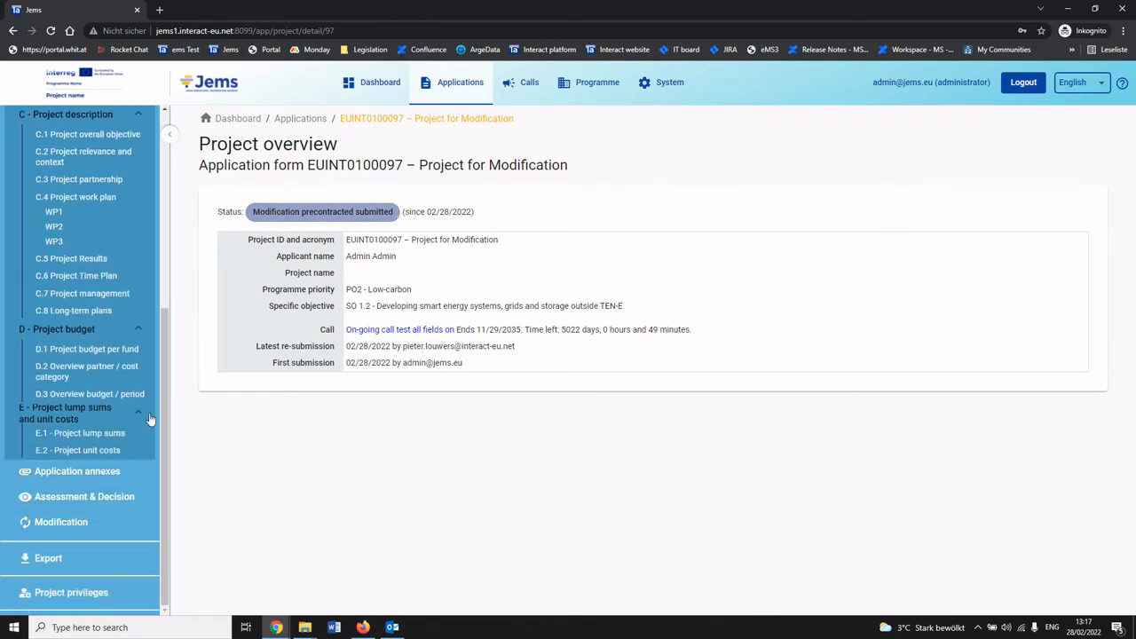
left_click(84, 526)
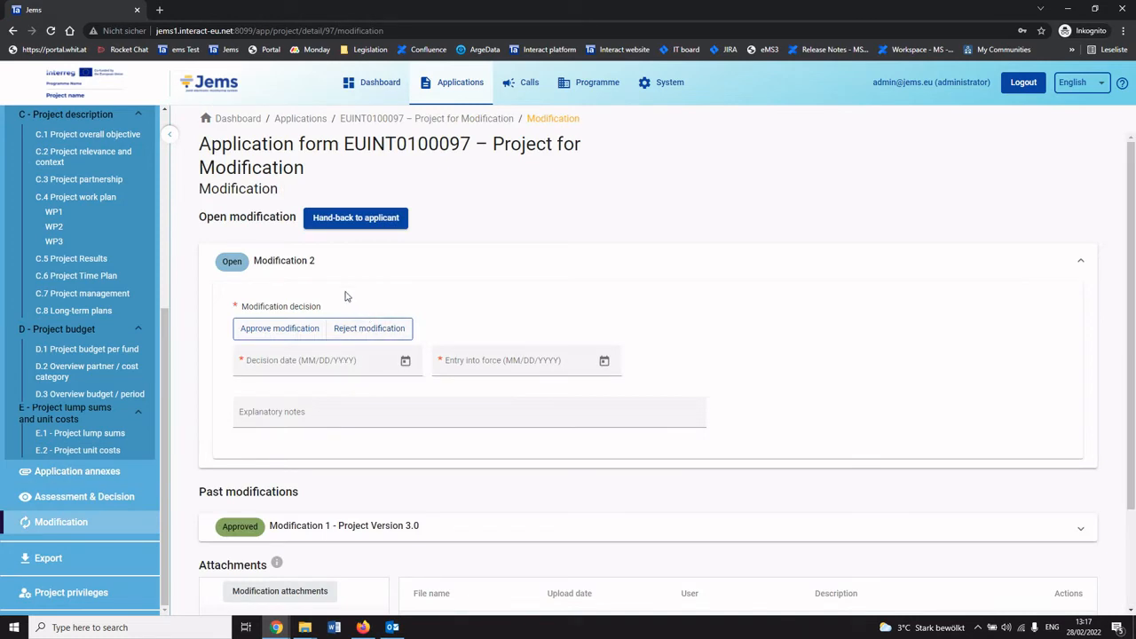
scroll(102, 286, "up", 3)
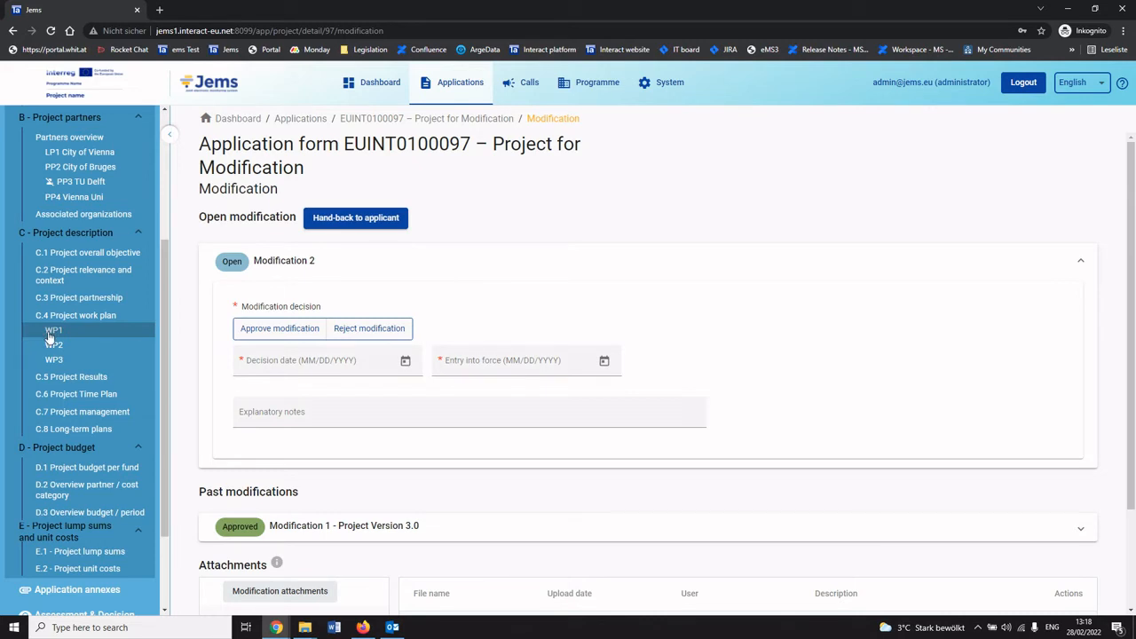
left_click(378, 228)
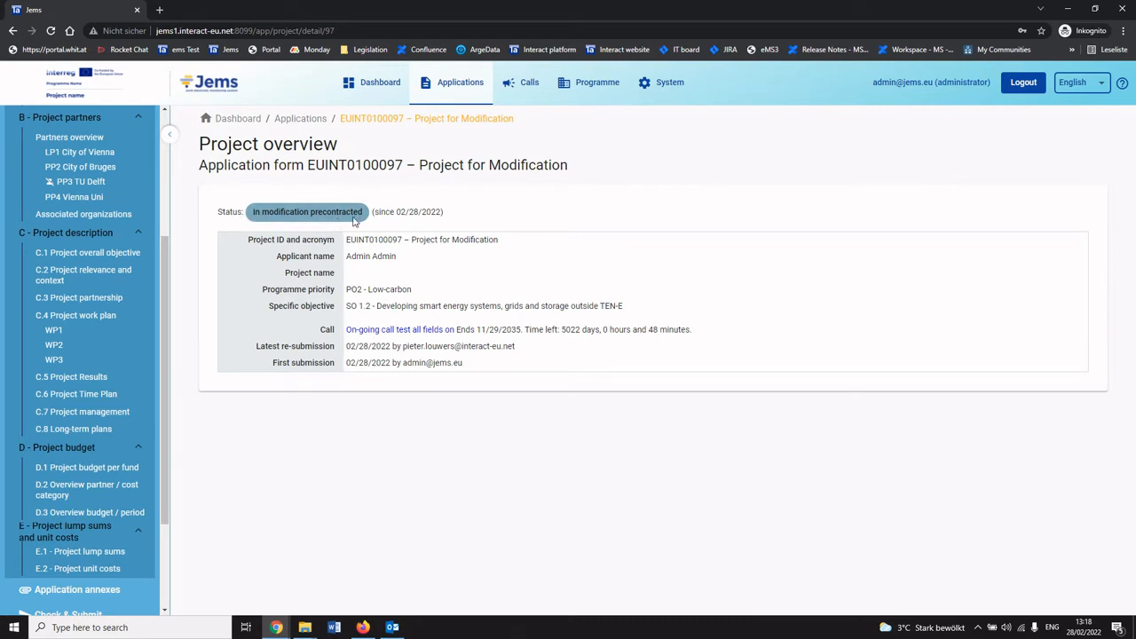
Switch back to the applicant session in Firefox, open partner PP4 Vienna Uni and reload the page.
left_click(363, 627)
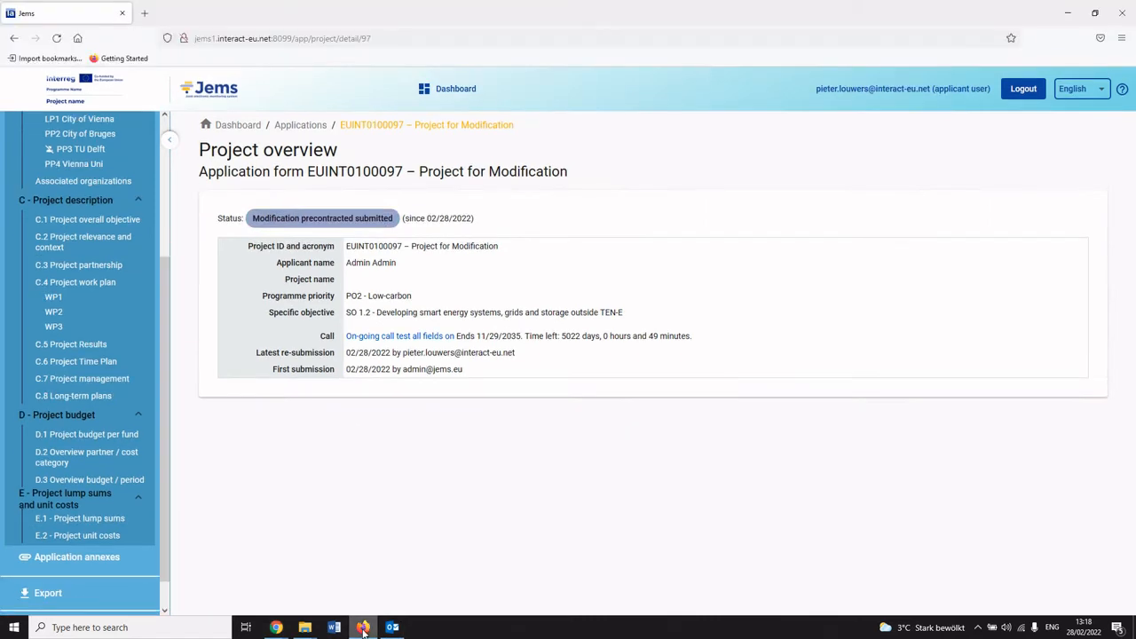
scroll(136, 342, "up", 3)
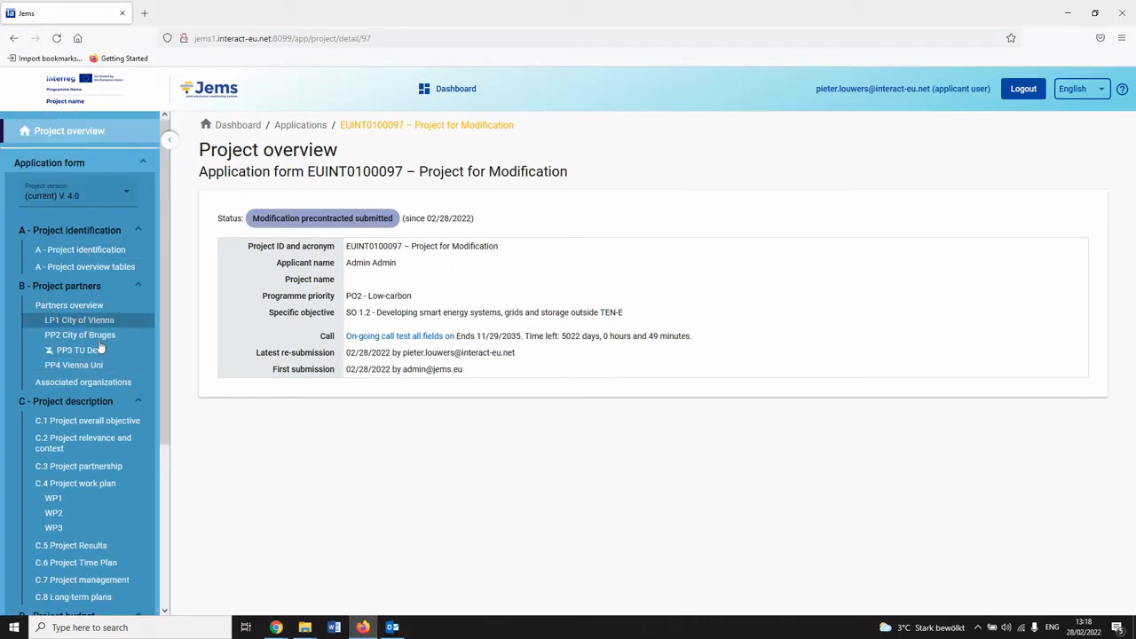
left_click(85, 340)
left_click(87, 365)
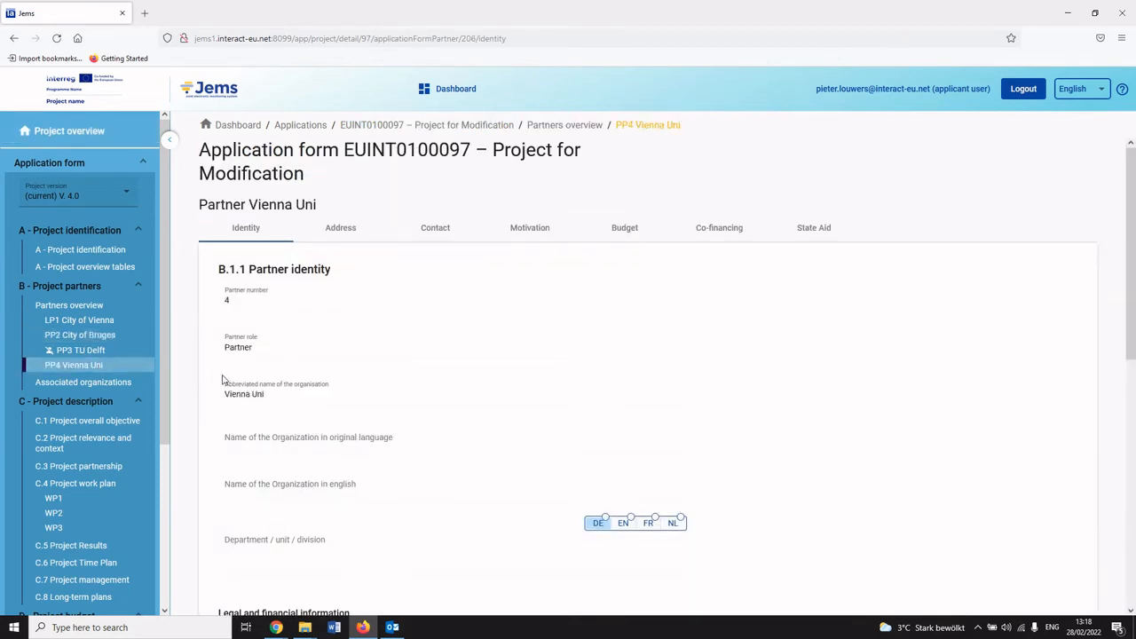
left_click(243, 38)
key("Return")
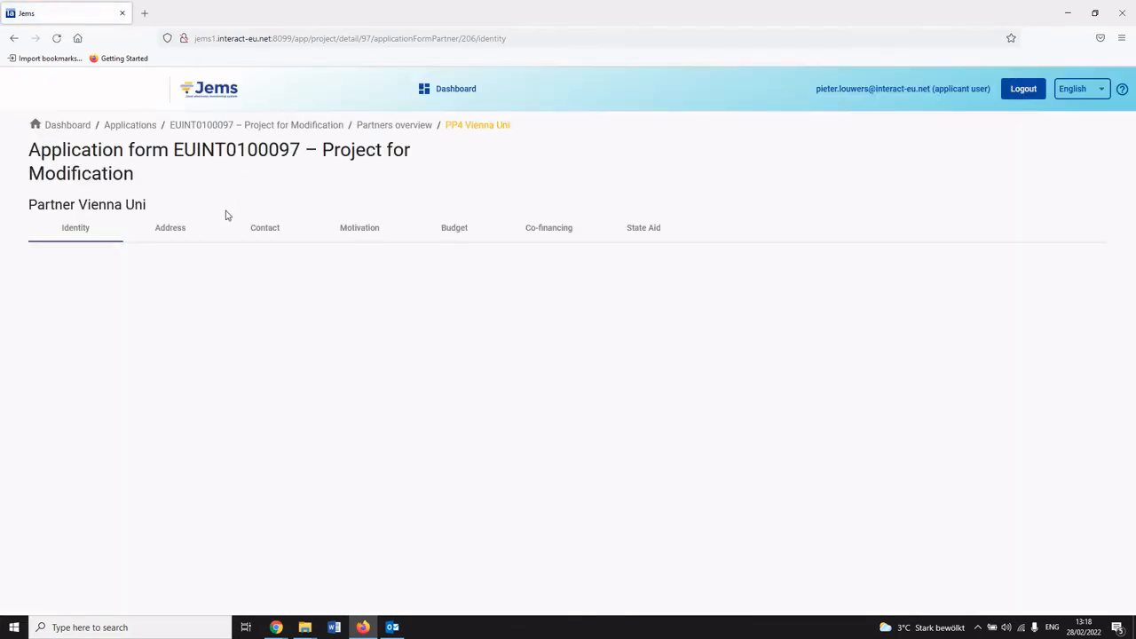
In WP1, set the communication objective and target audience to "PP4 Vienna Uni, will contribute to the communication objectives" and save.
scroll(63, 440, "down", 2)
left_click(55, 379)
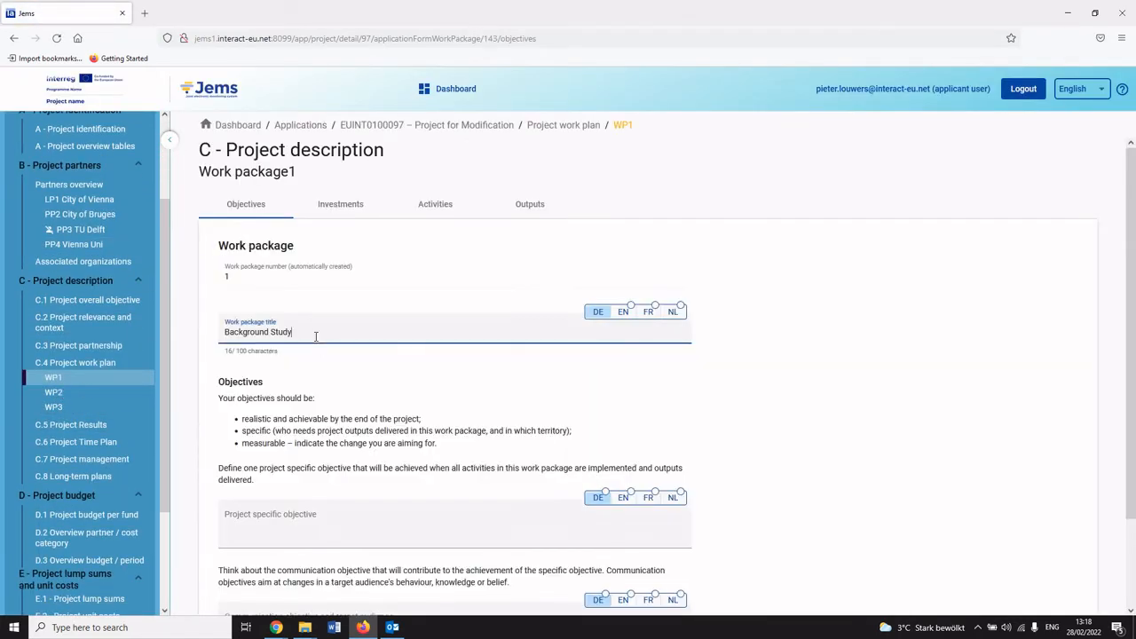
scroll(298, 424, "down", 2)
left_click(302, 417)
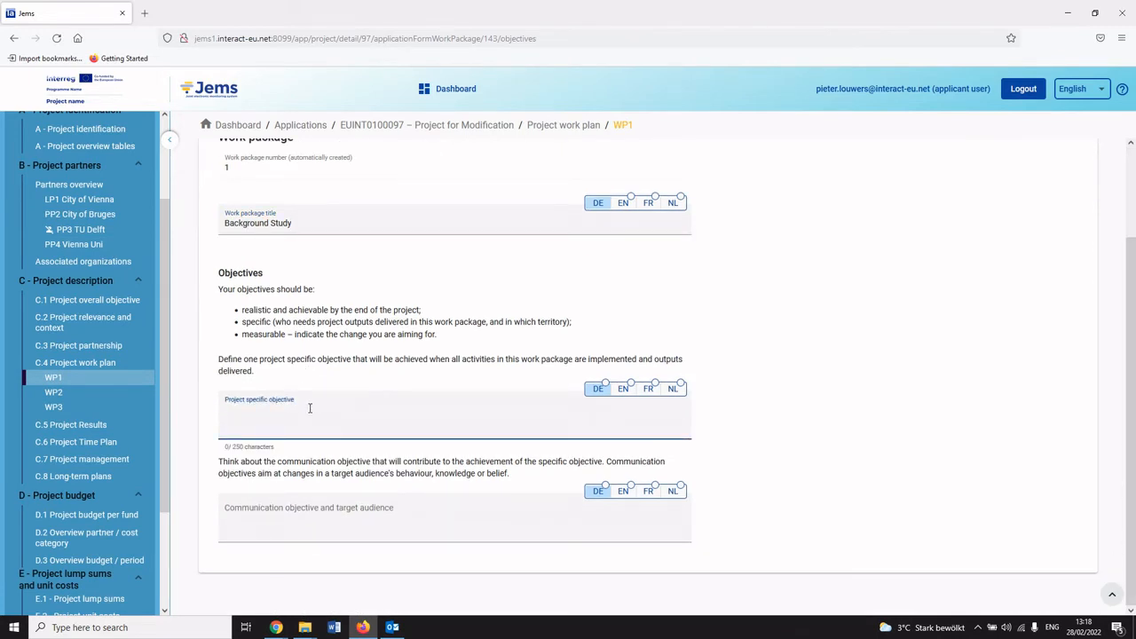
left_click(291, 510)
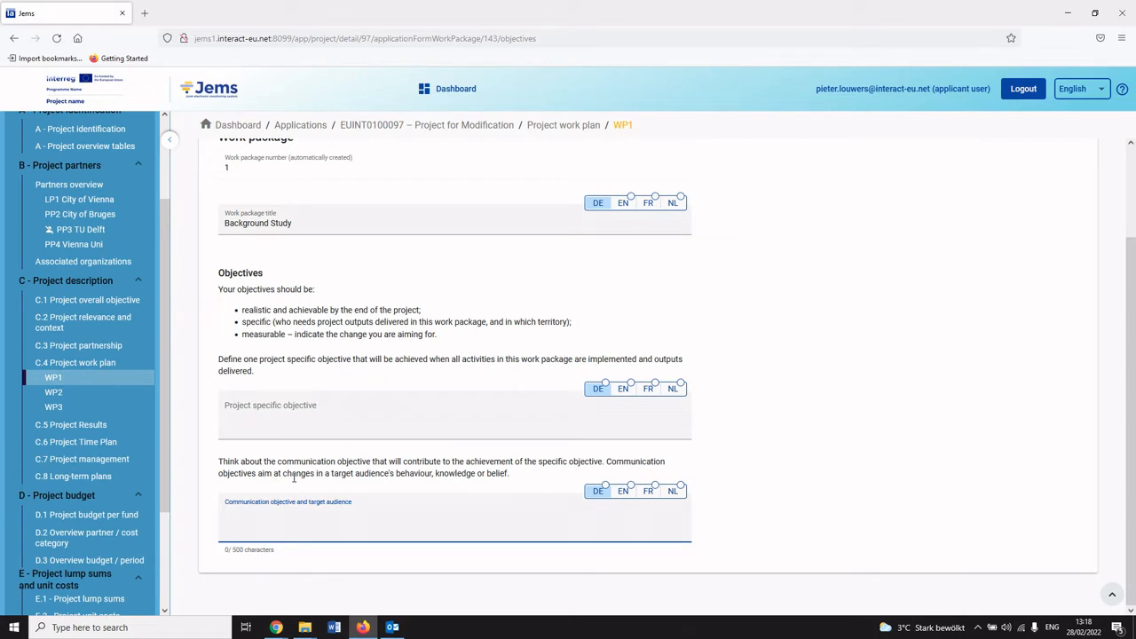
type("PP4 Vienna Uni, will contribute to the communication objectives")
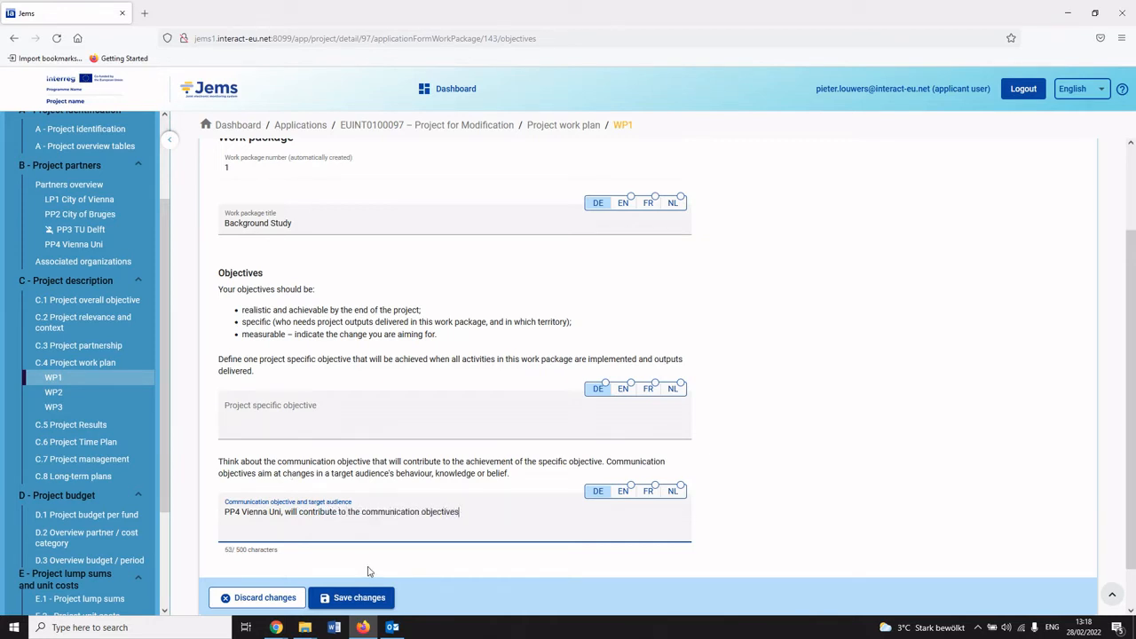
left_click(359, 597)
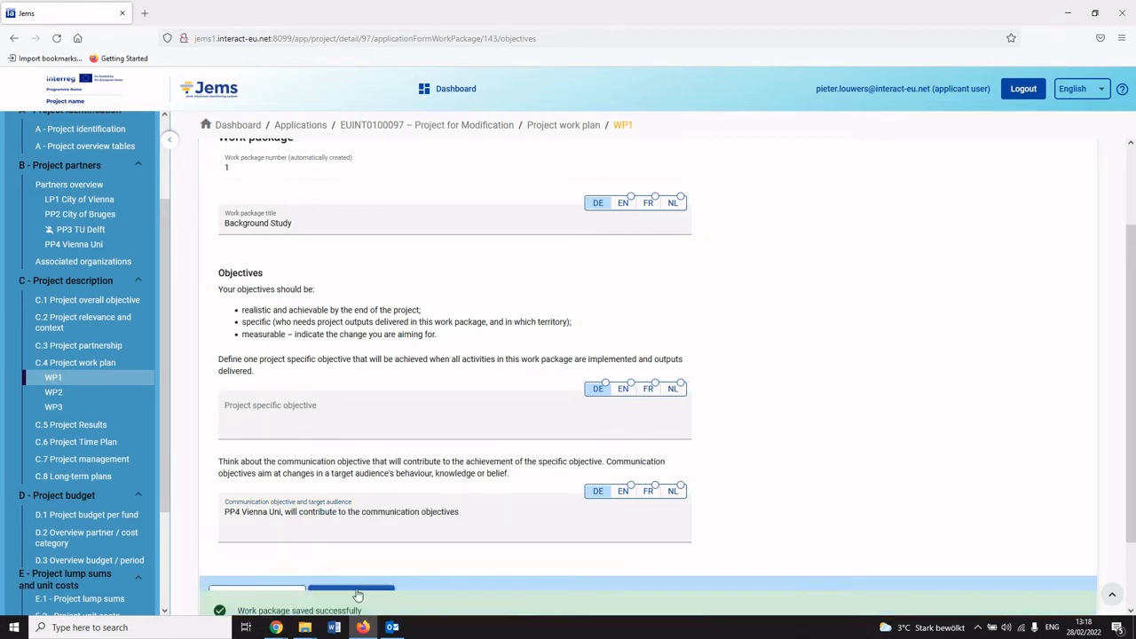
Run the pre-submission check again and re-submit the project application, confirming it.
scroll(71, 533, "down", 3)
left_click(69, 525)
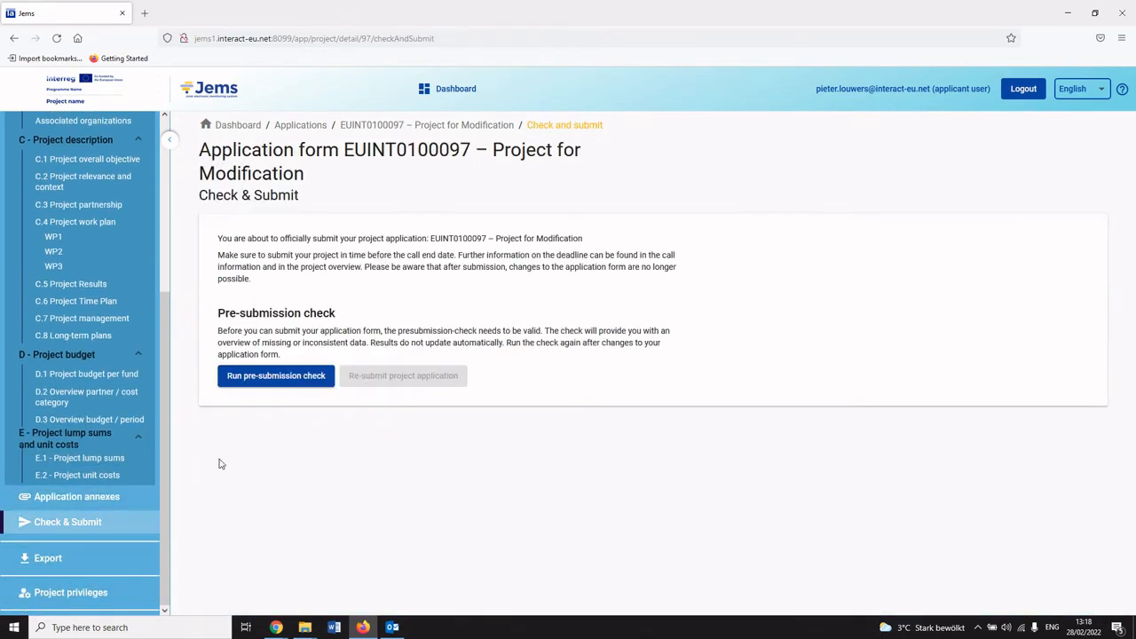
left_click(263, 383)
left_click(403, 376)
left_click(513, 381)
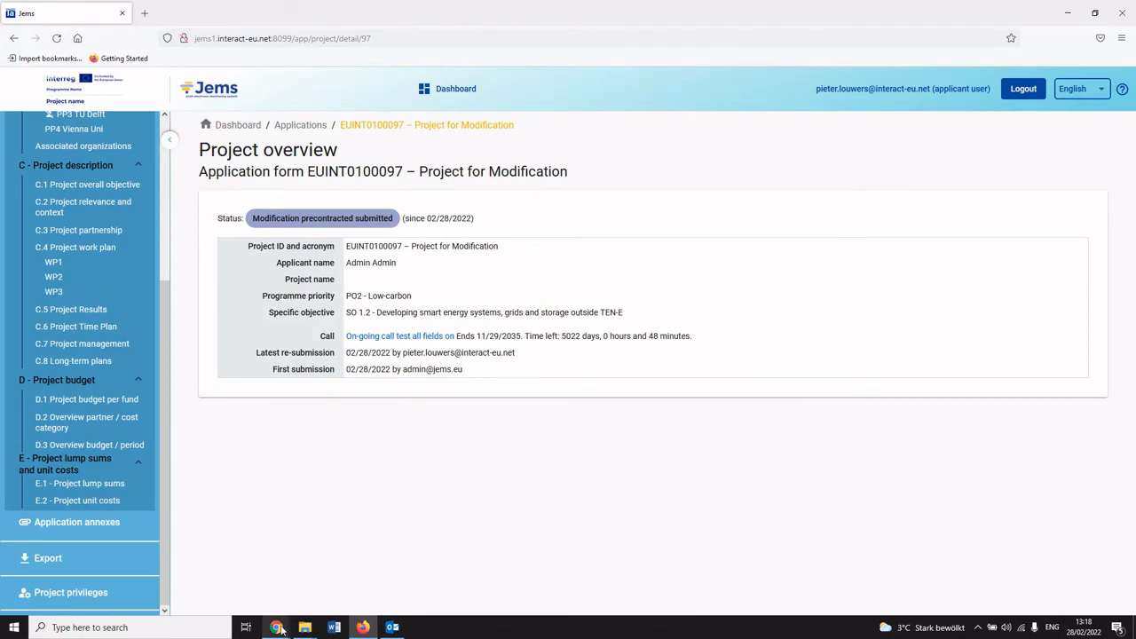
Switch to the administrator session in Chrome and reload the project overview.
mouse_move(276, 628)
mouse_move(319, 593)
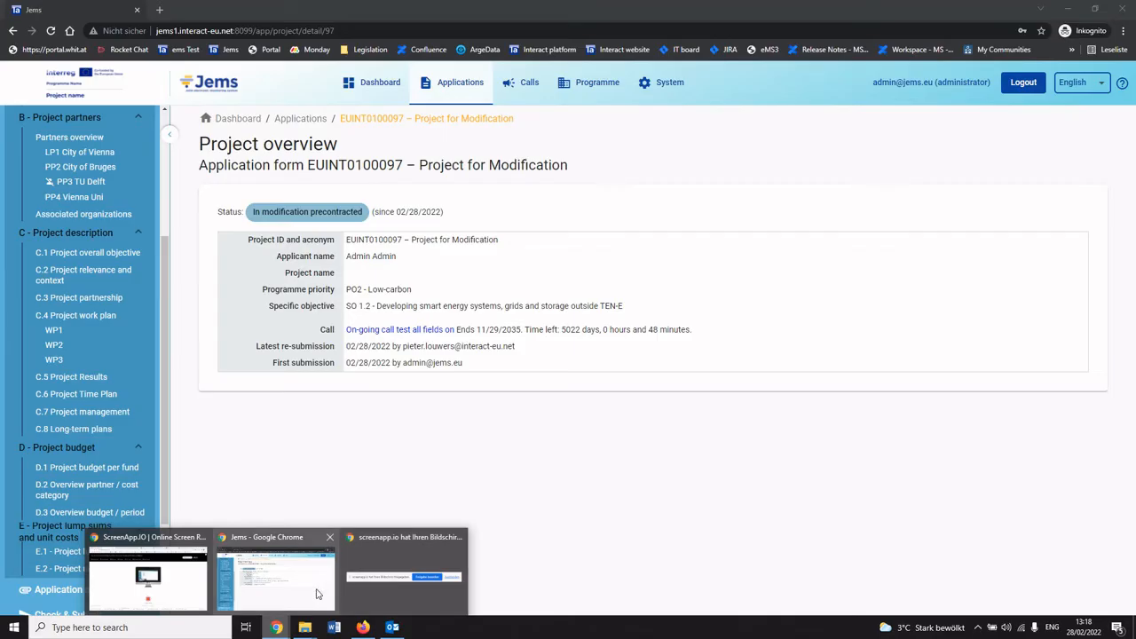
left_click(268, 592)
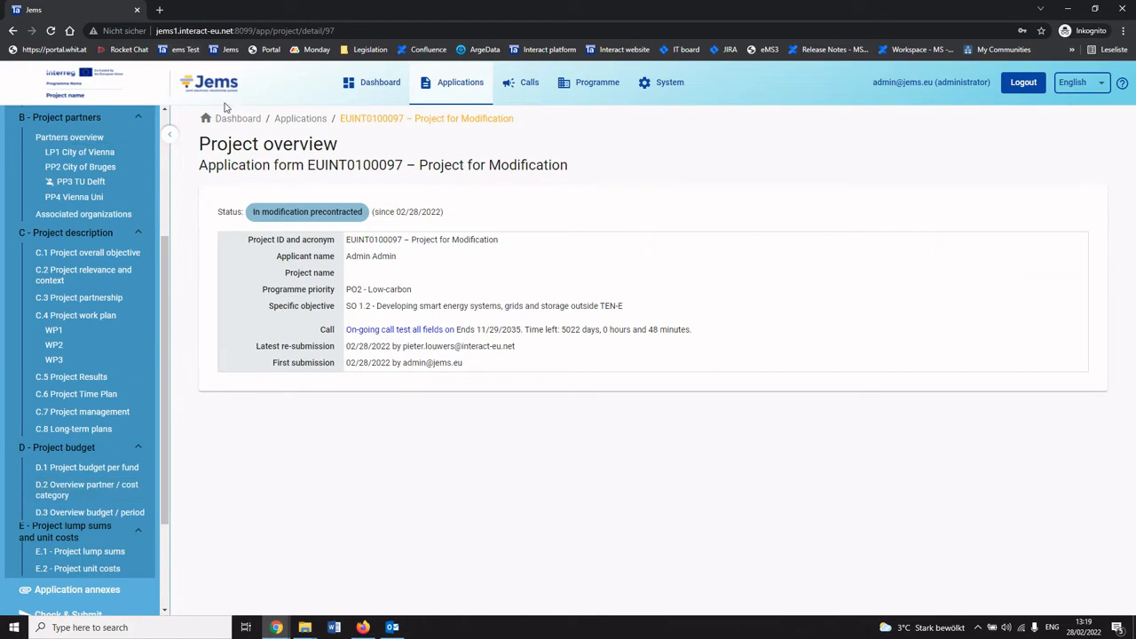
key("F5")
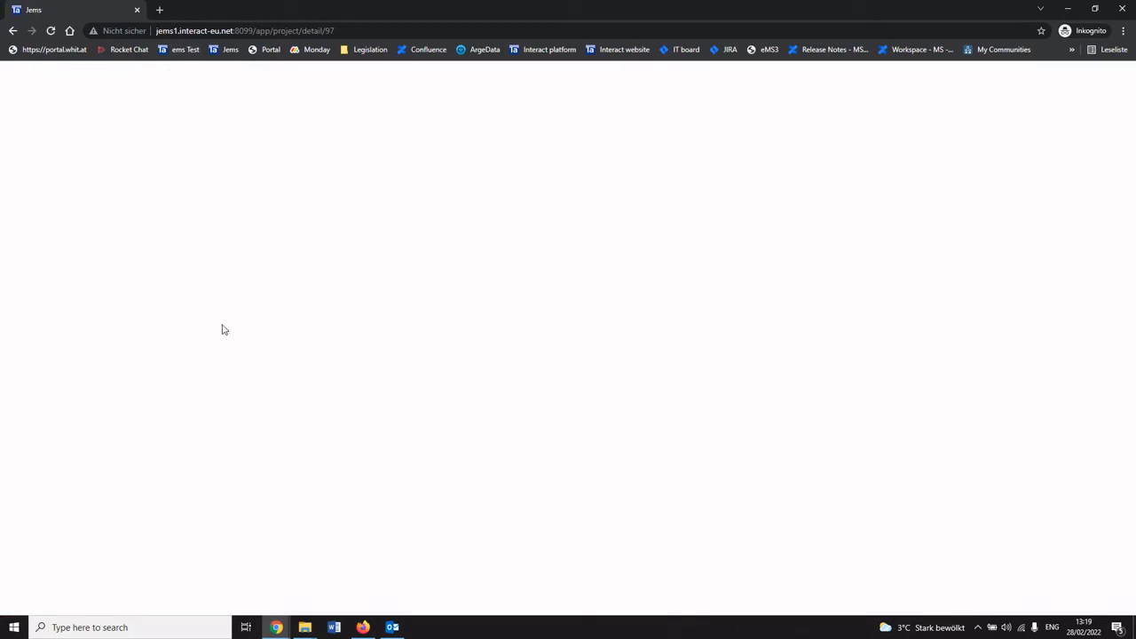
Reject Modification 2 with decision and entry-into-force dates 2/28/2022 and the note "Reject because PP3 wanted to stay in the project and should have not been deactivated.", saving it.
scroll(75, 266, "down", 1)
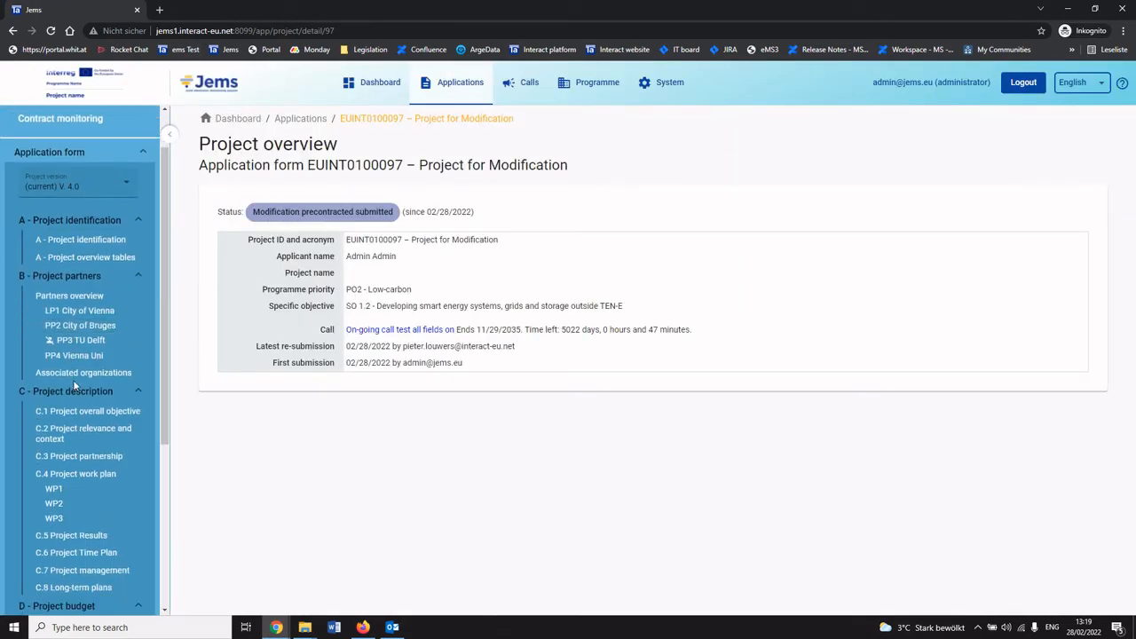
scroll(73, 225, "up", 1)
left_click(78, 246)
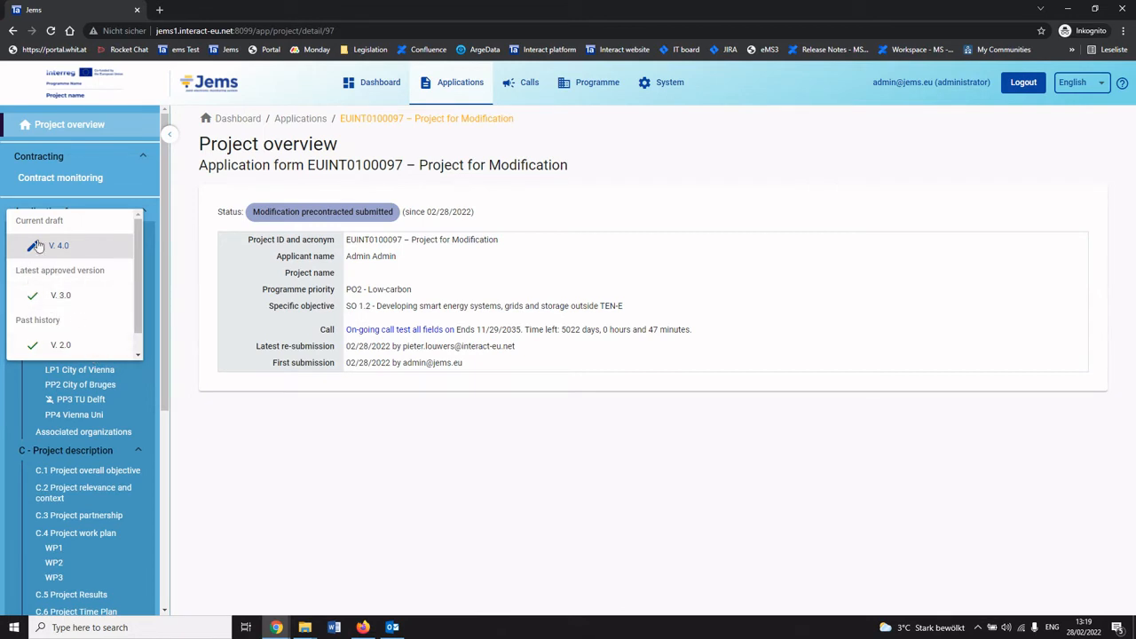
left_click_drag(169, 400, 142, 572)
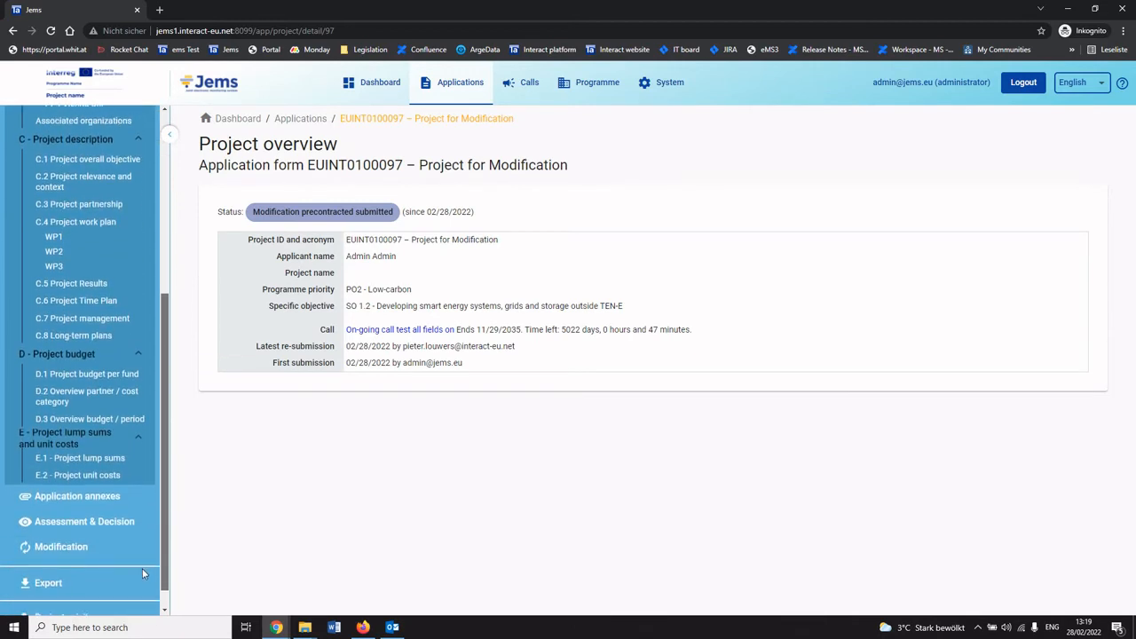
left_click(74, 554)
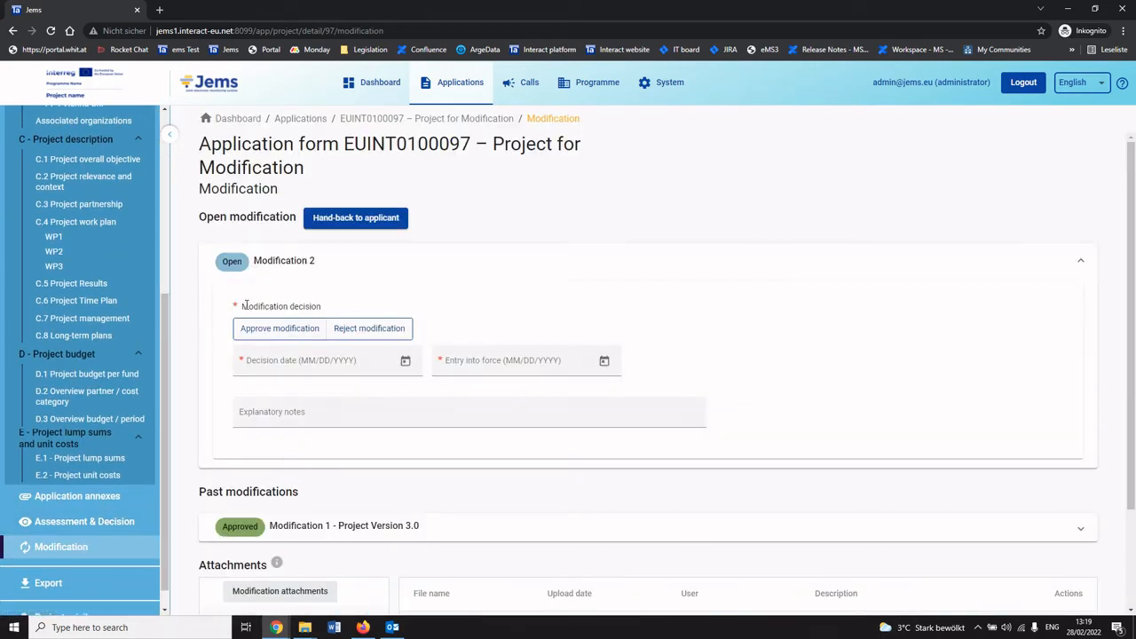
left_click(353, 328)
left_click(405, 362)
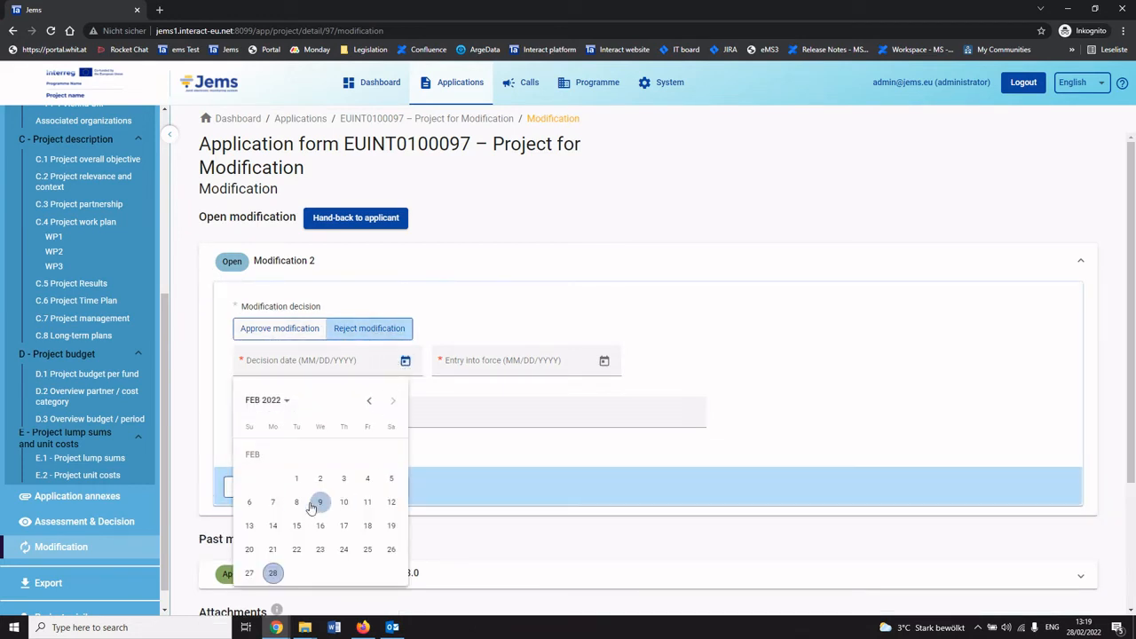
left_click(274, 575)
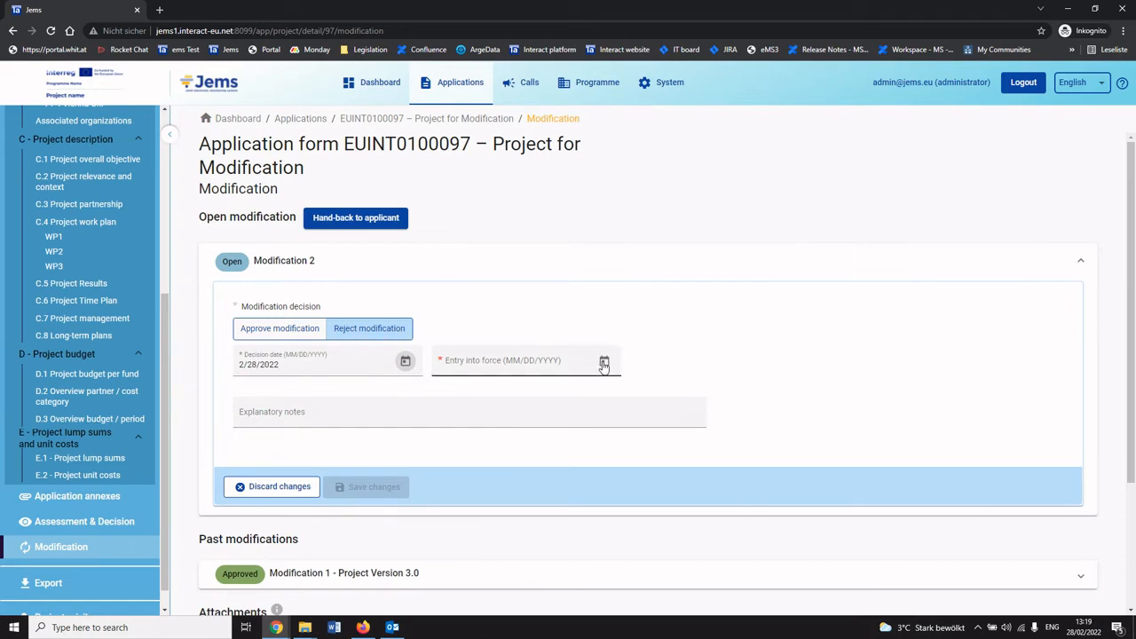
left_click(604, 361)
left_click(471, 575)
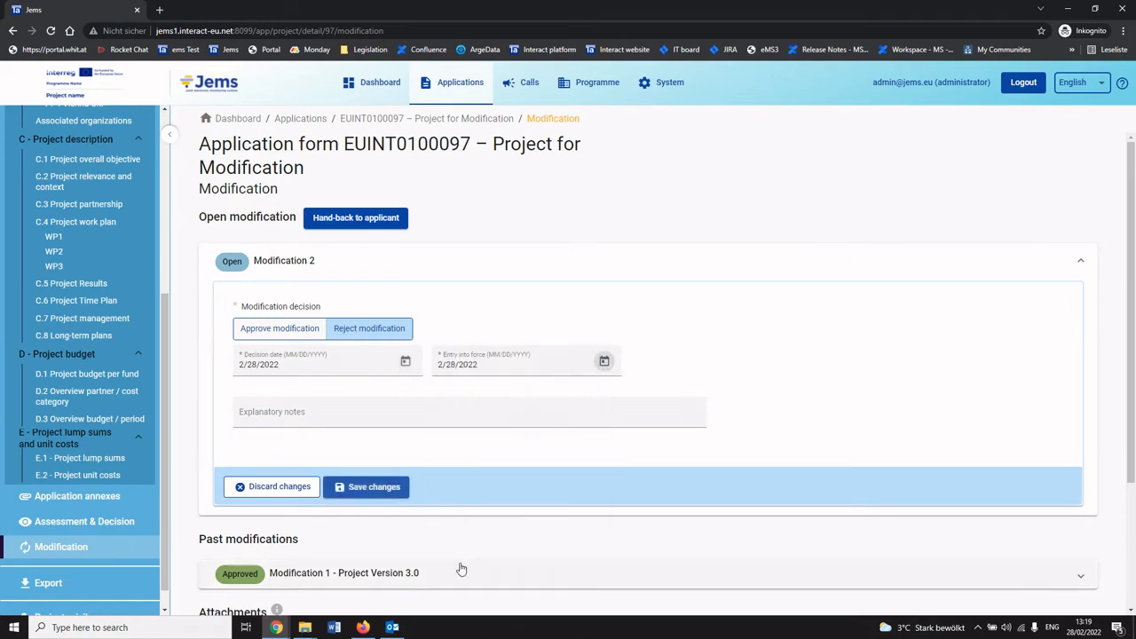
left_click(317, 418)
type("Reject because PP3 wanted to stay in the project and should have not been deactivated.")
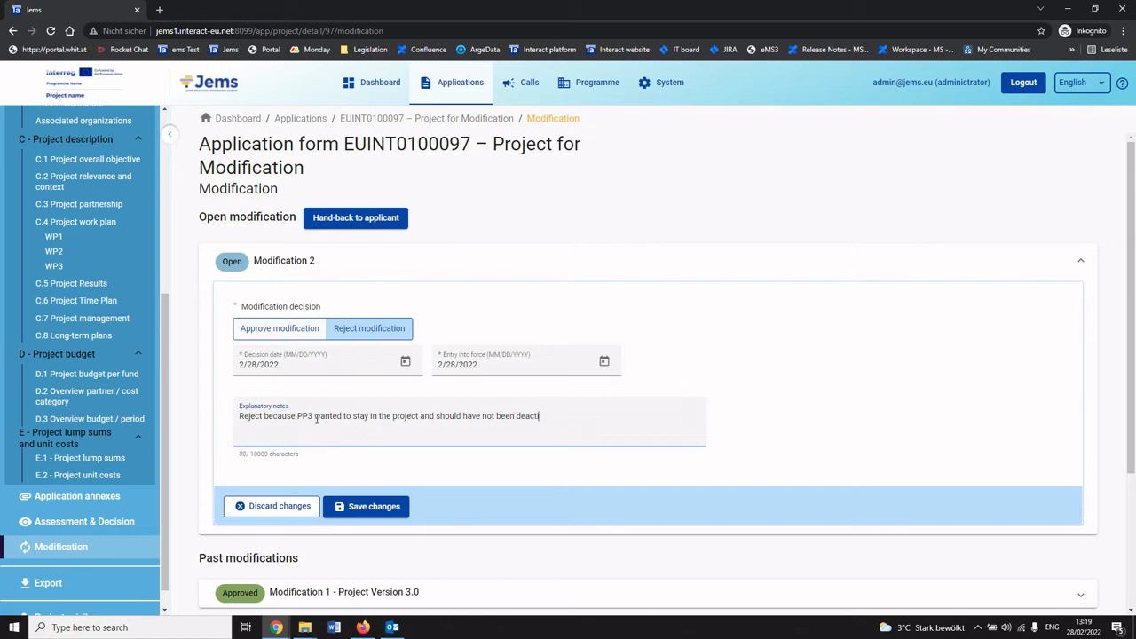
left_click(369, 507)
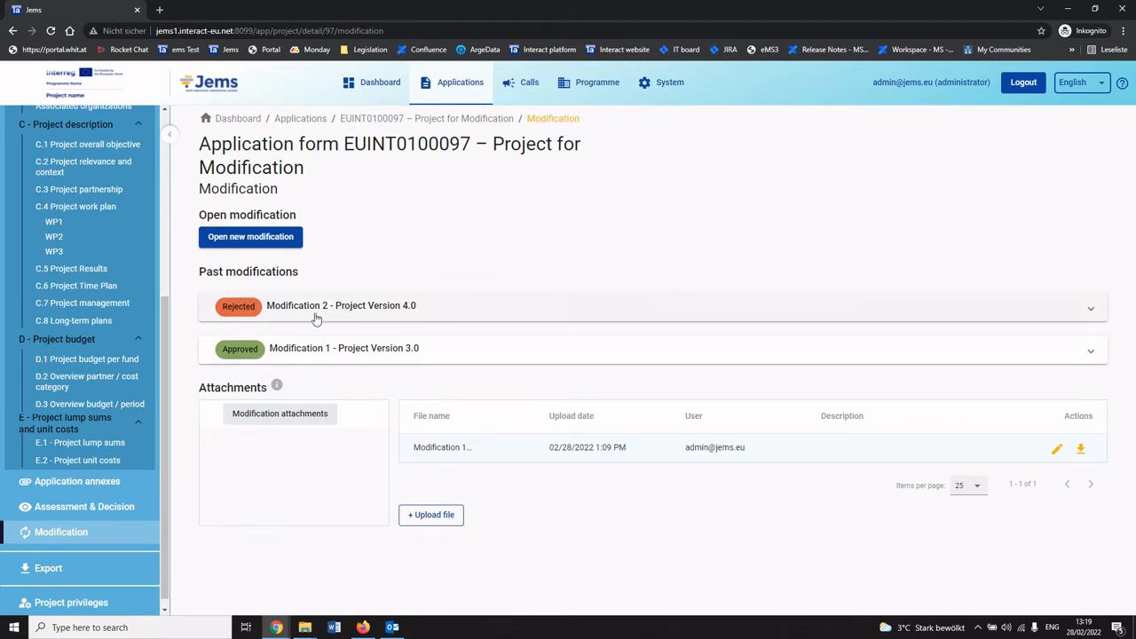
Expand the rejected Modification 2 and view version 4.0 of the application form, browsing its partners.
left_click(358, 318)
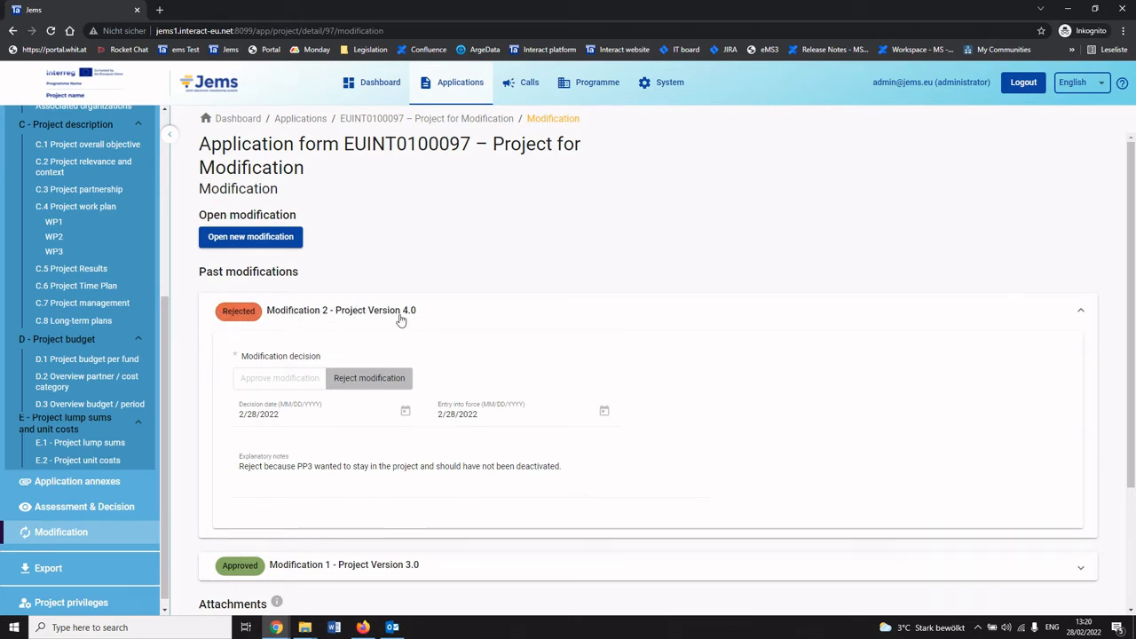
scroll(92, 425, "up", 5)
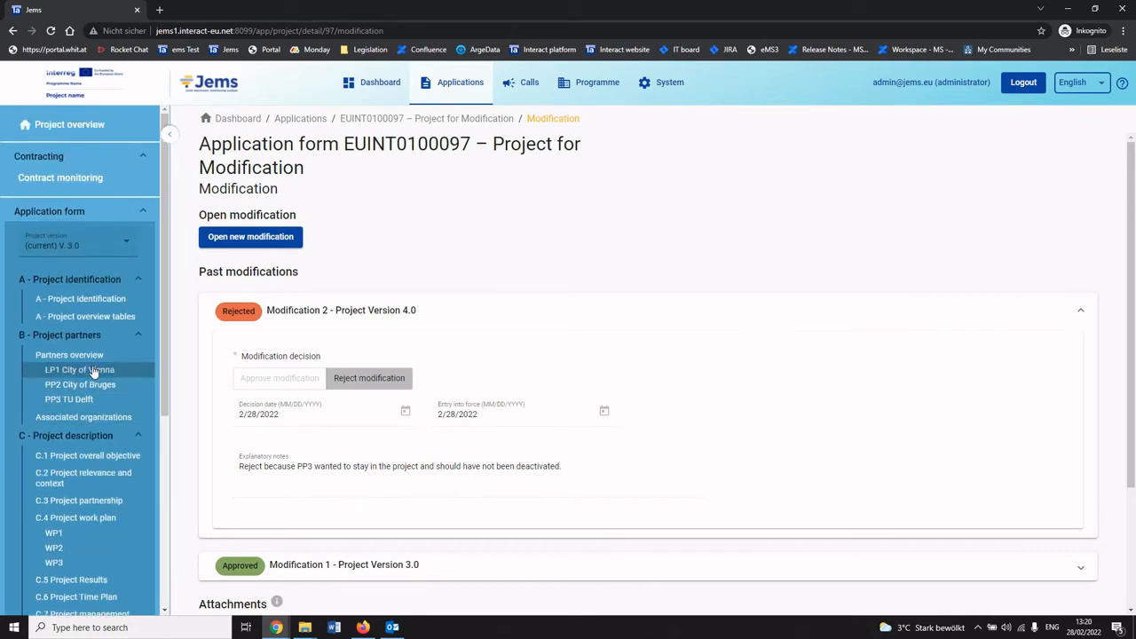
left_click(115, 254)
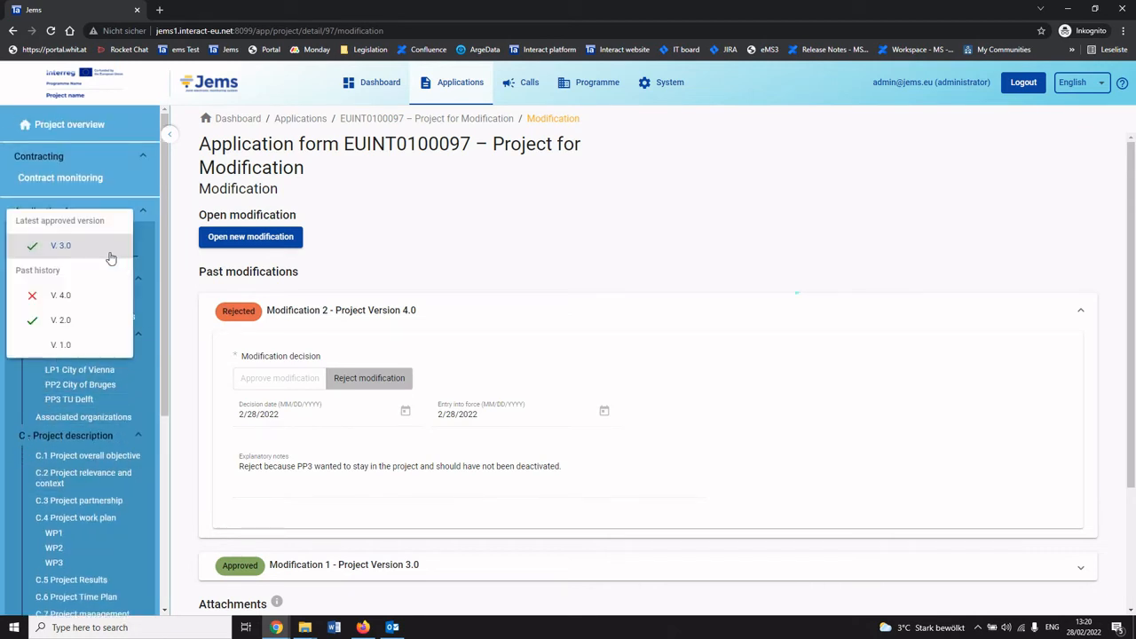
left_click(162, 268)
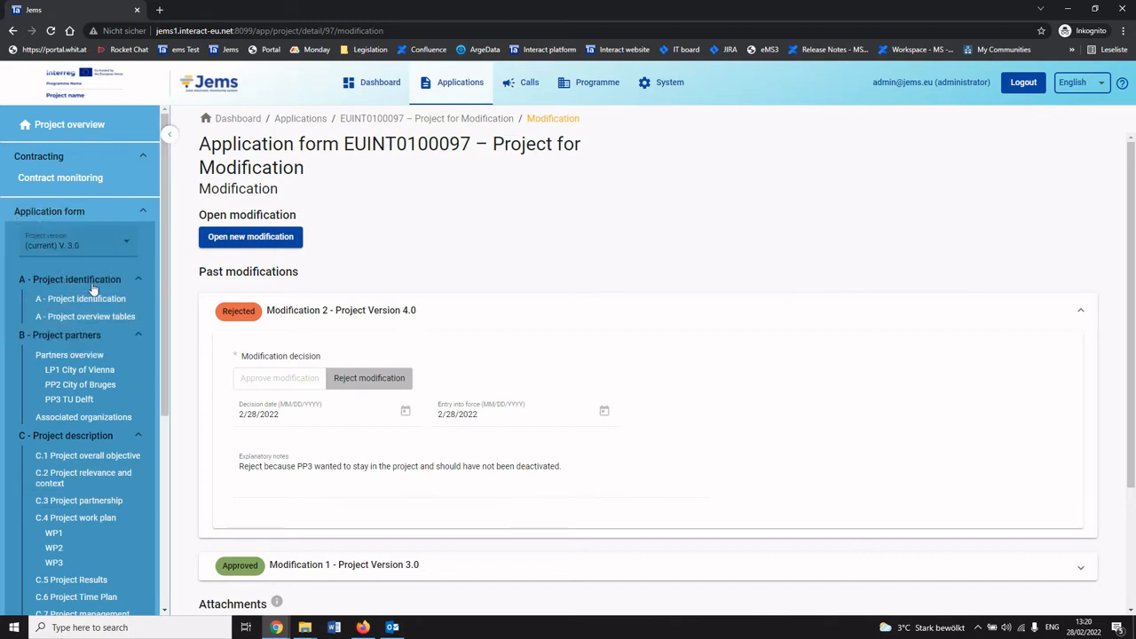
left_click(117, 248)
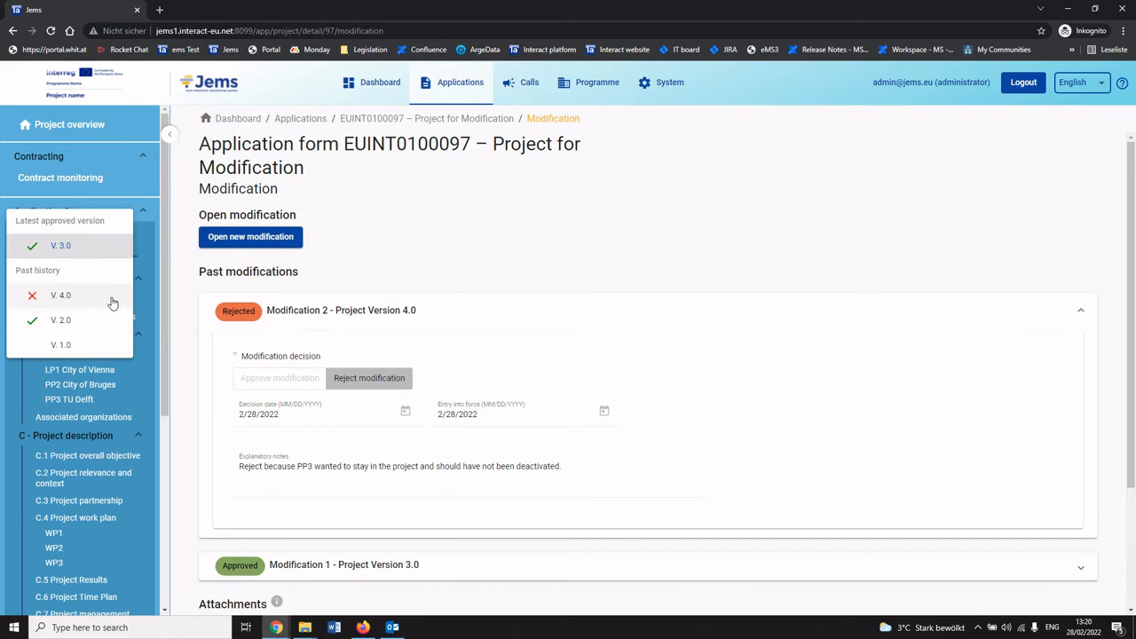
left_click(62, 296)
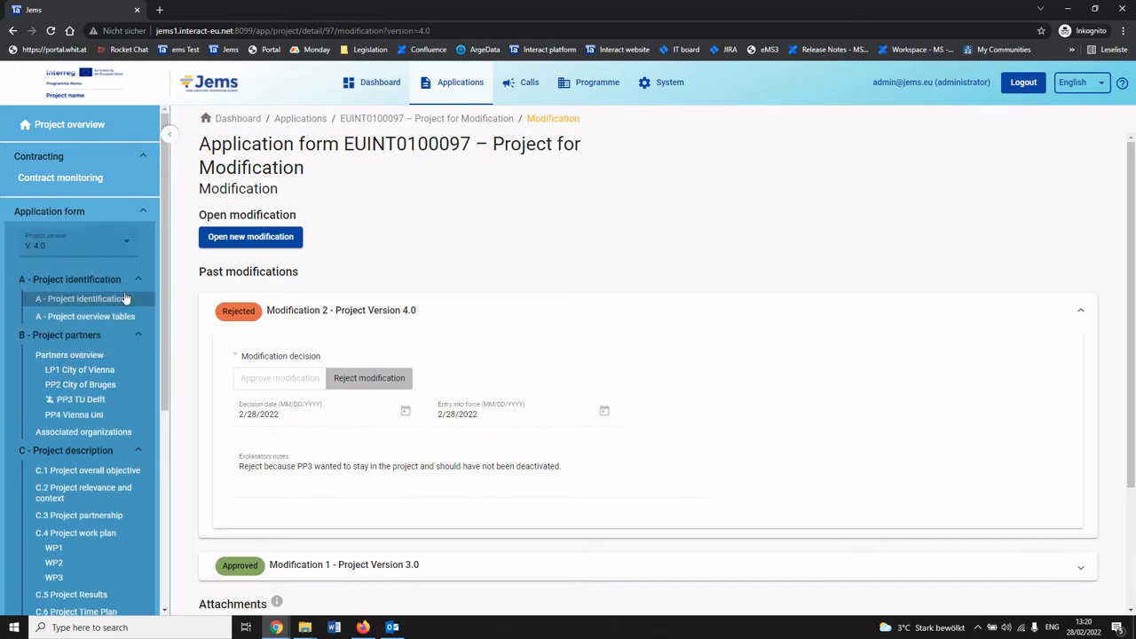
left_click(91, 401)
left_click(74, 414)
left_click(80, 369)
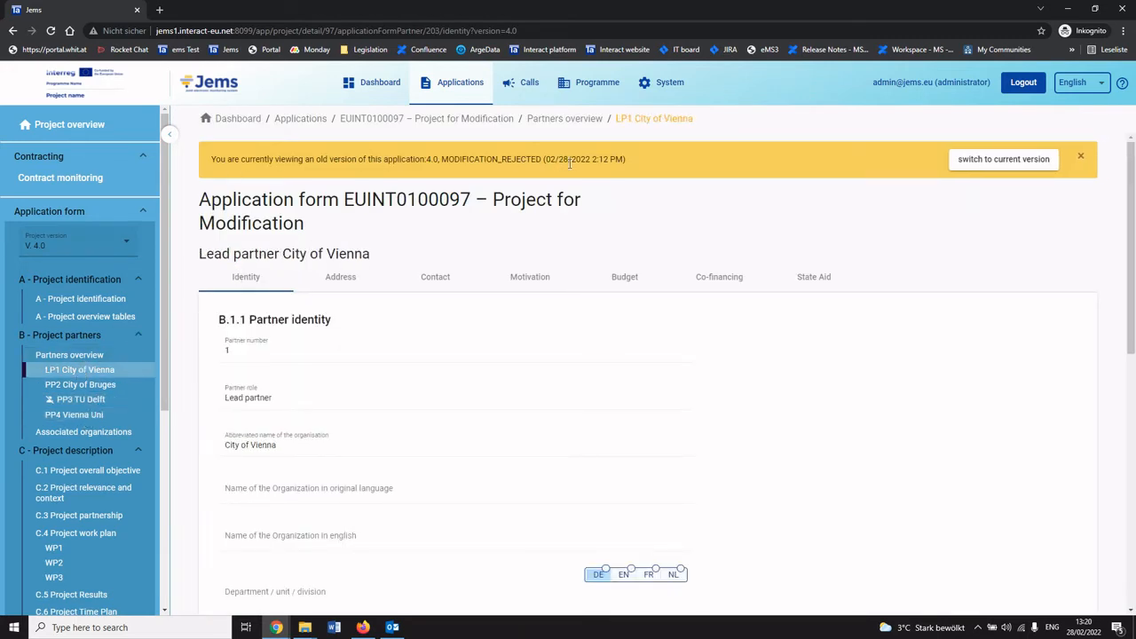
Switch the form back to the current version 3.0, return to Modification and open a new modification.
left_click(80, 245)
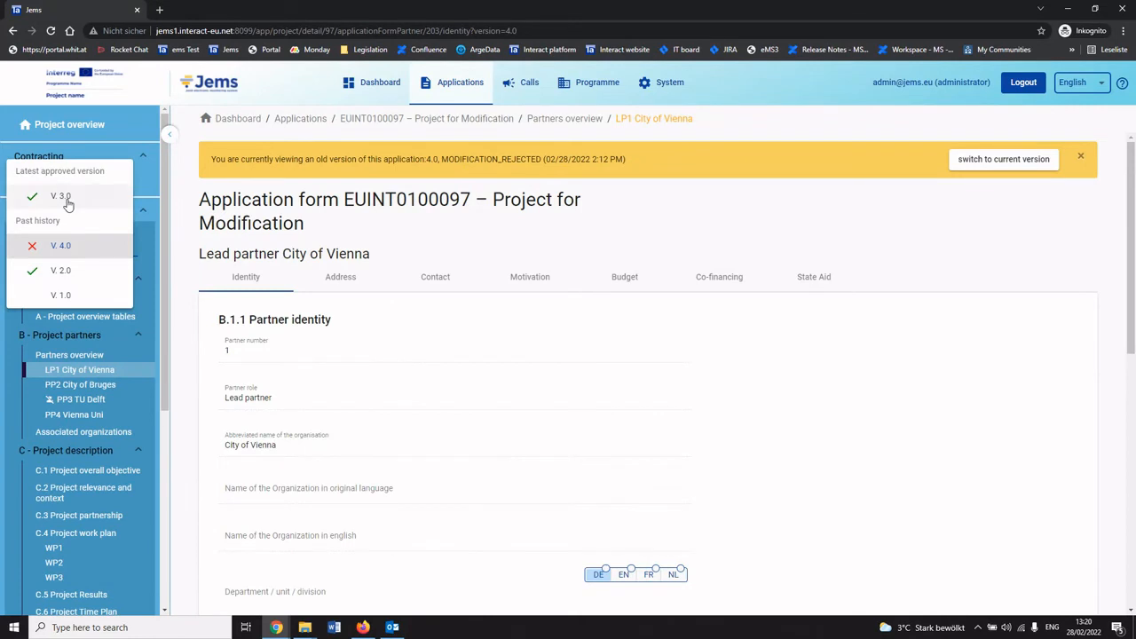
left_click(66, 197)
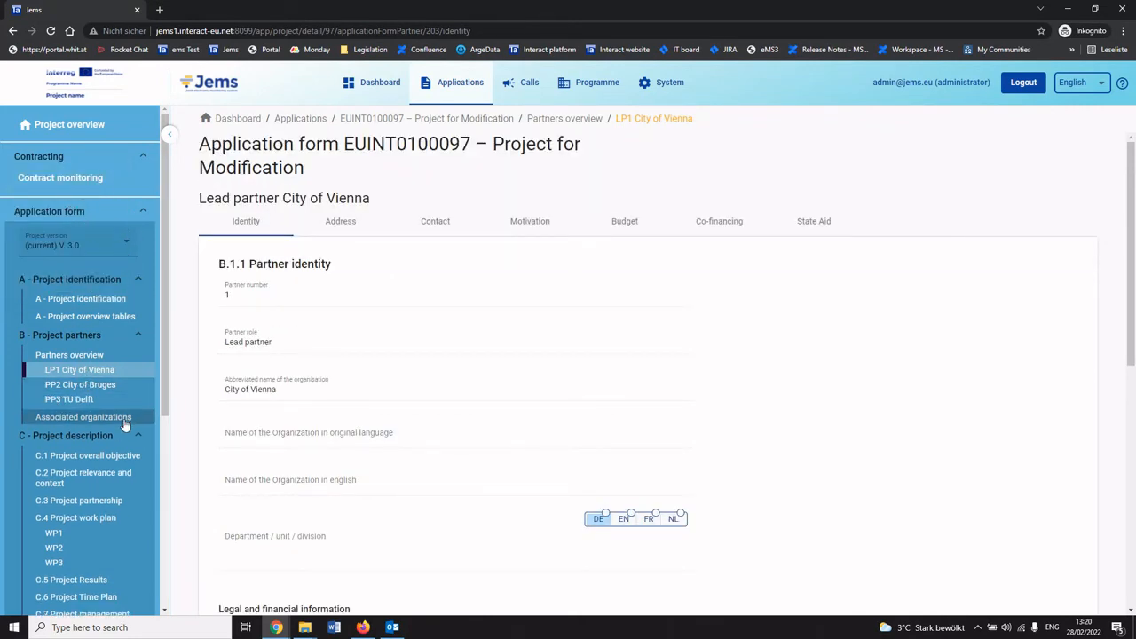
scroll(112, 438, "down", 2)
scroll(119, 426, "up", 2)
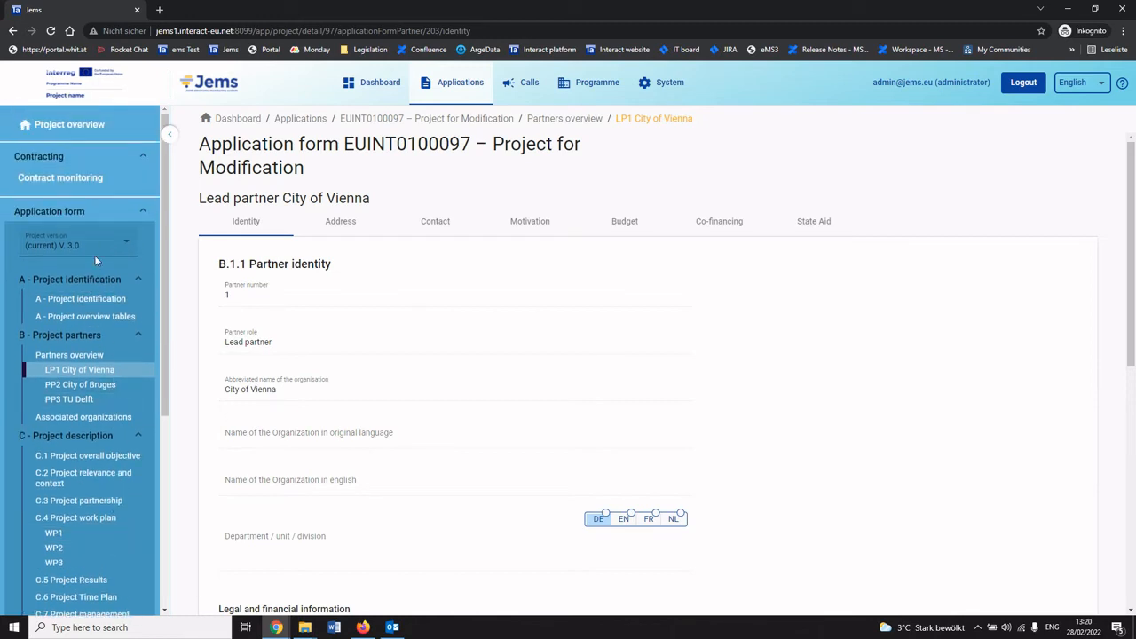
scroll(98, 409, "down", 4)
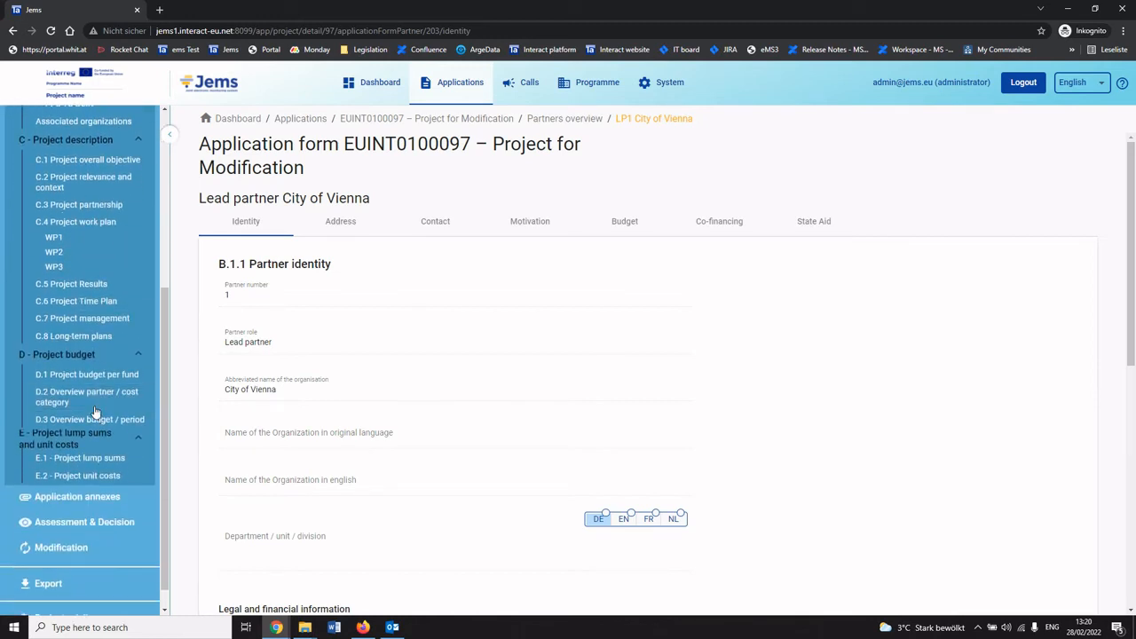
left_click(69, 546)
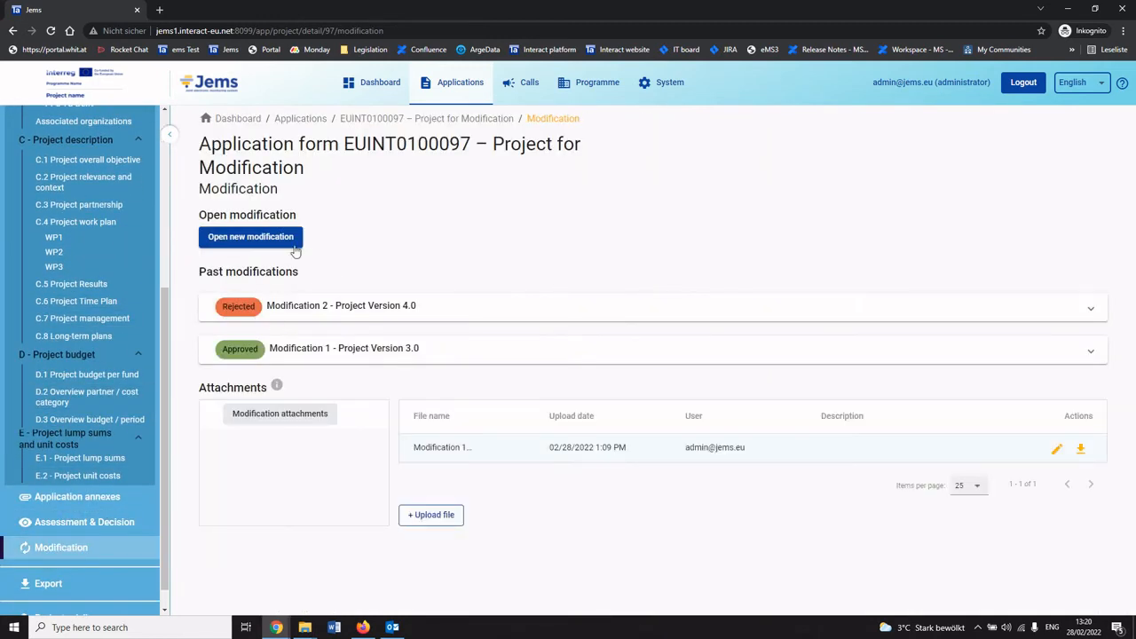
left_click(281, 247)
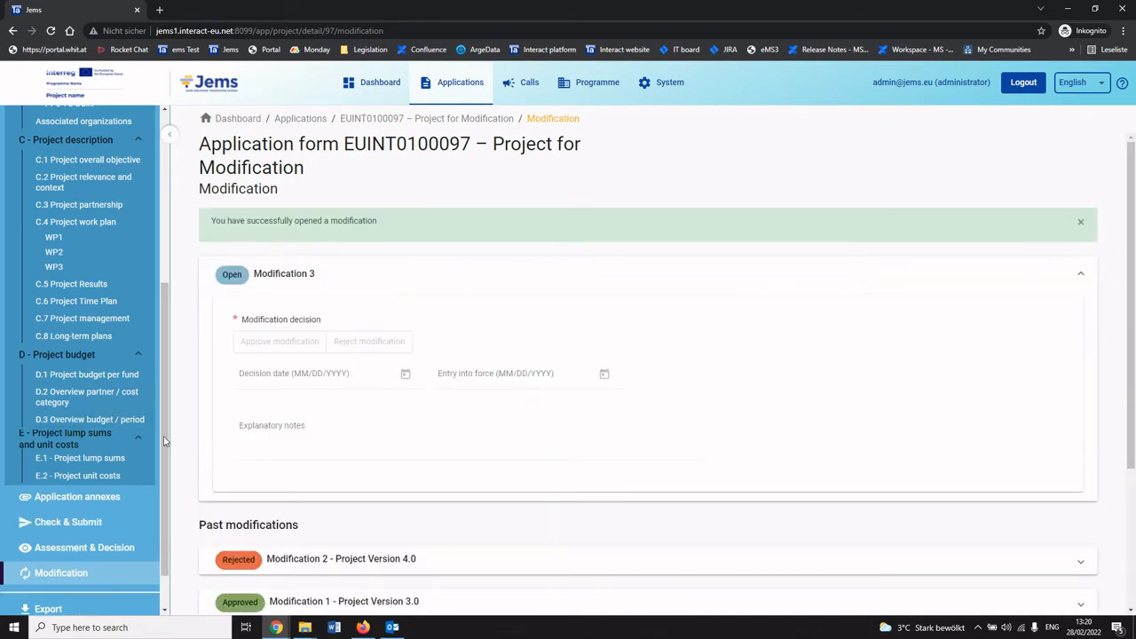
Switch to the applicant session in Firefox, reload the project and open the partners overview.
left_click(363, 627)
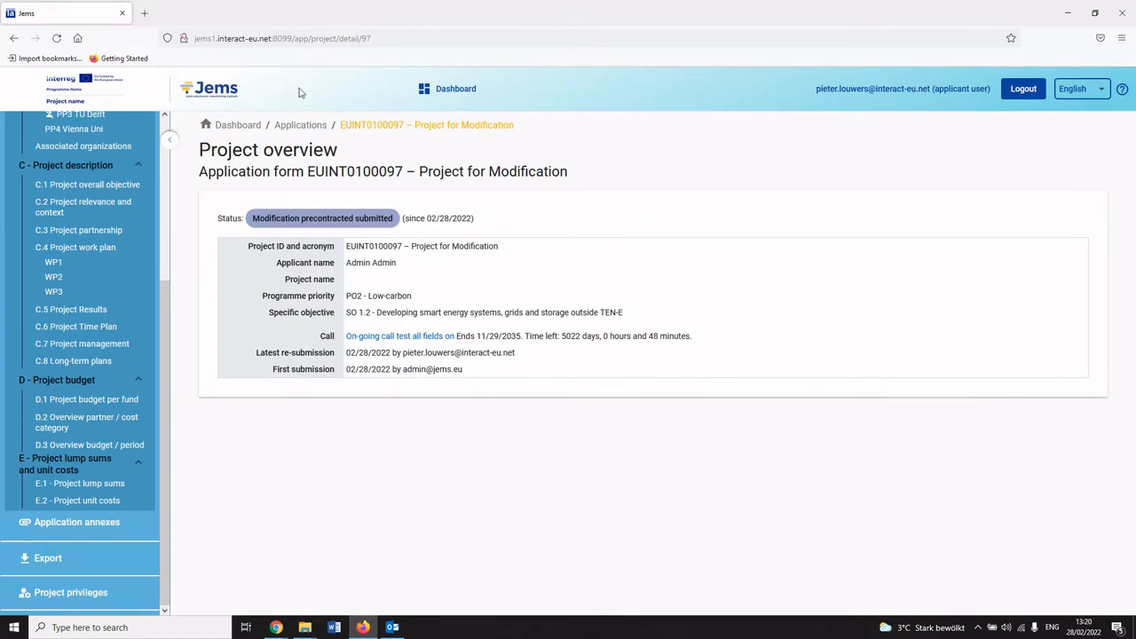
left_click(289, 39)
key("Return")
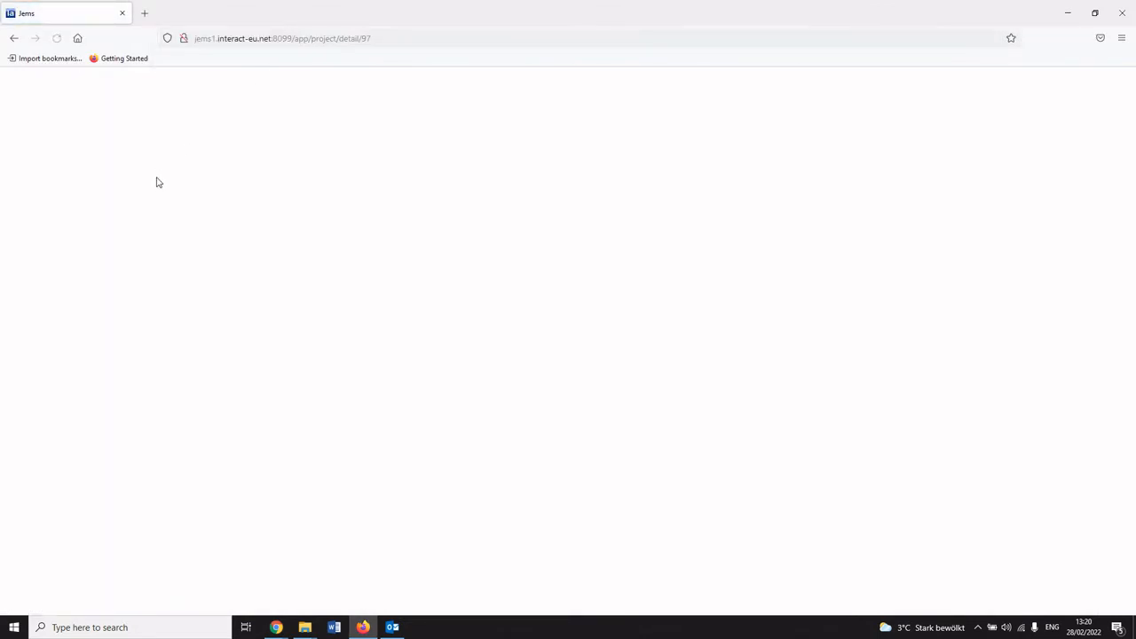
left_click(85, 305)
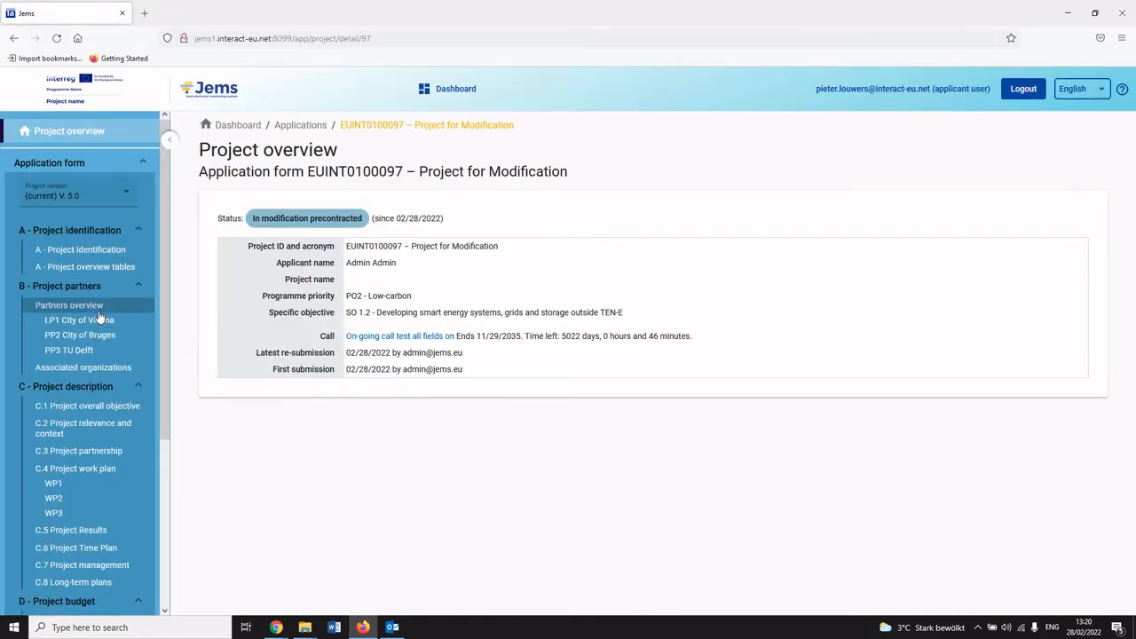
Create a new partner with role Partner, abbreviated name "Uni Vienna" and legal status Public.
left_click(265, 263)
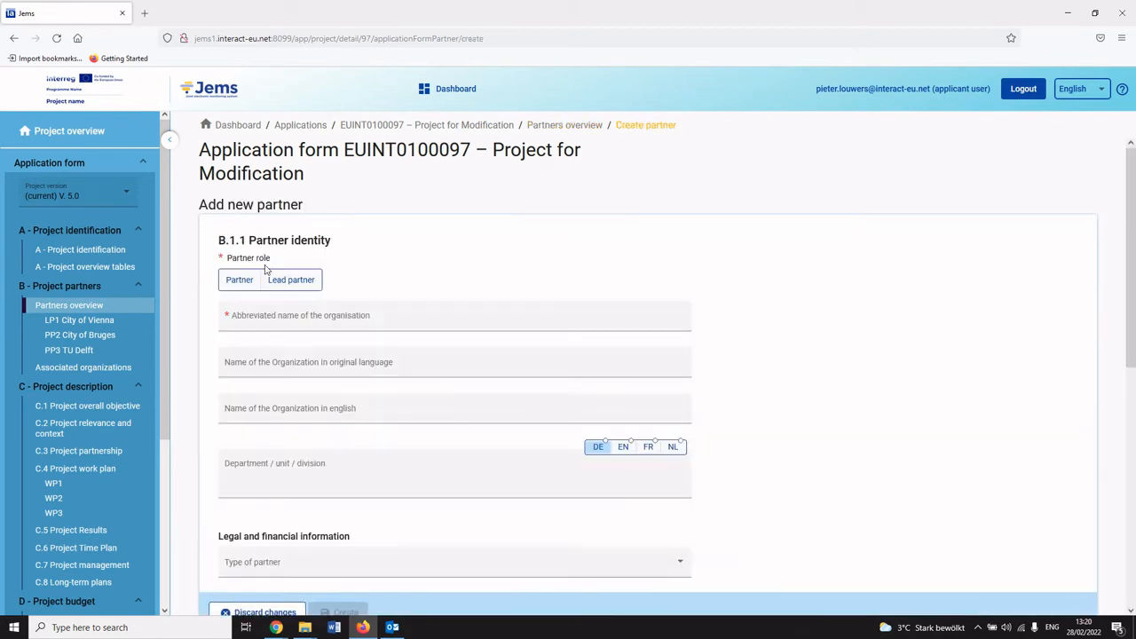
left_click(242, 284)
left_click(262, 315)
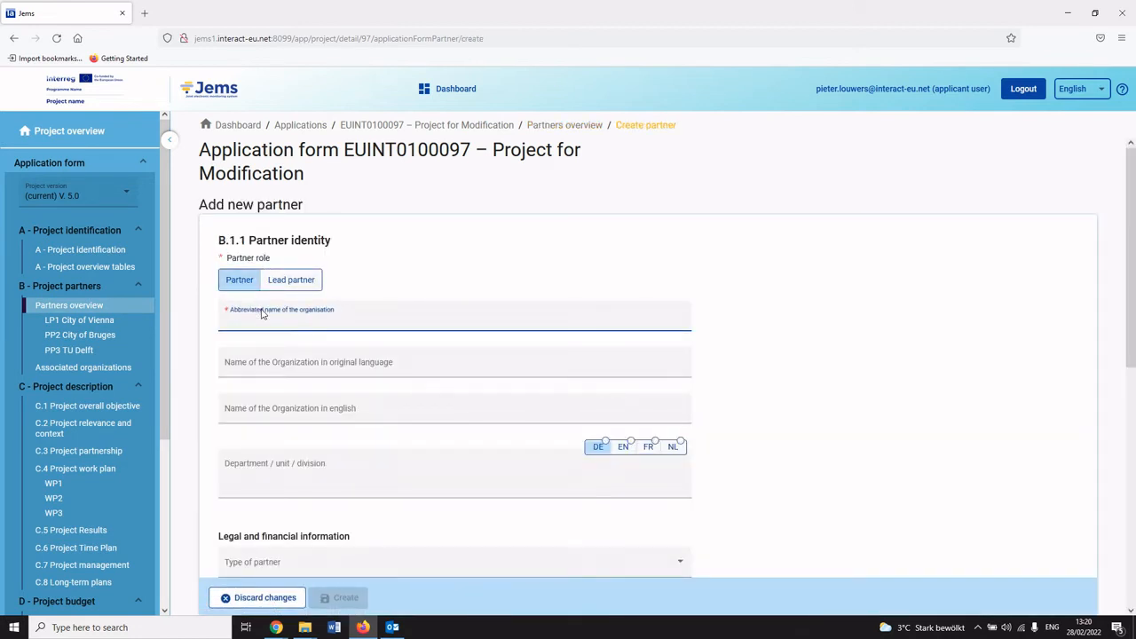
type("Uni Vienna")
scroll(279, 347, "down", 2)
left_click(269, 476)
left_click(269, 486)
left_click(346, 598)
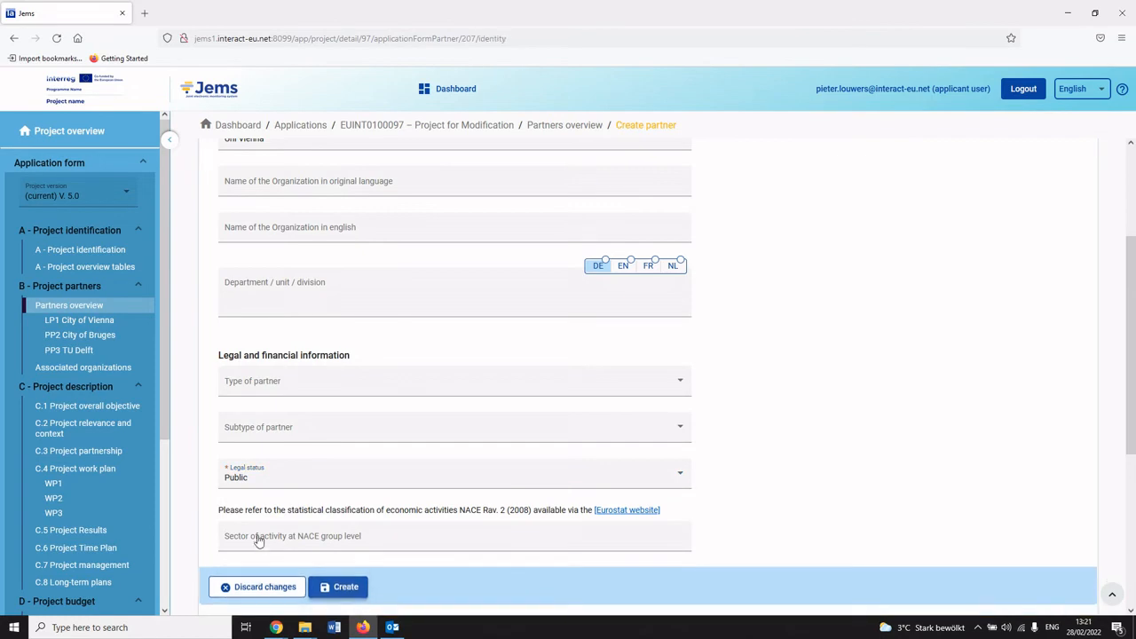
Run the pre-submission check and re-submit the project application, confirming it.
scroll(112, 468, "down", 3)
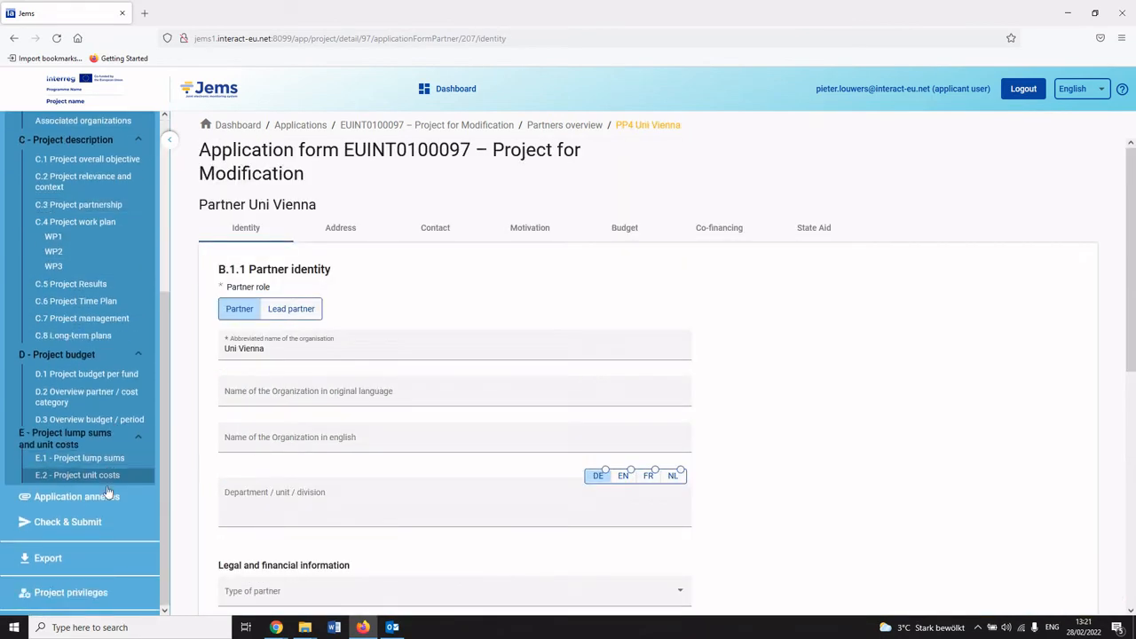
left_click(92, 521)
left_click(300, 378)
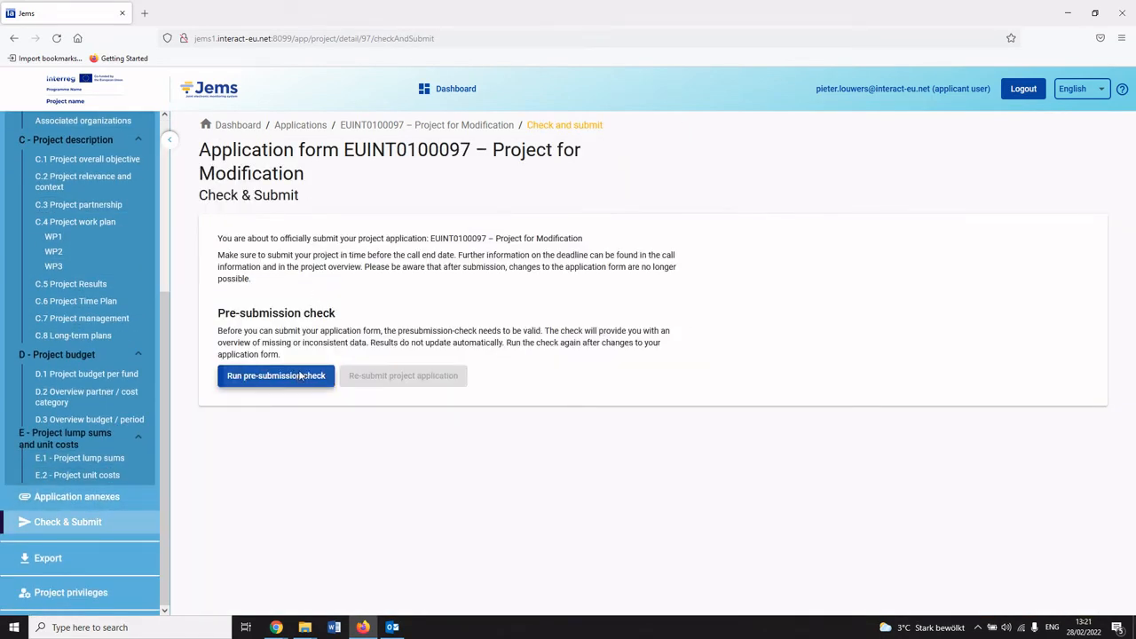
left_click(401, 380)
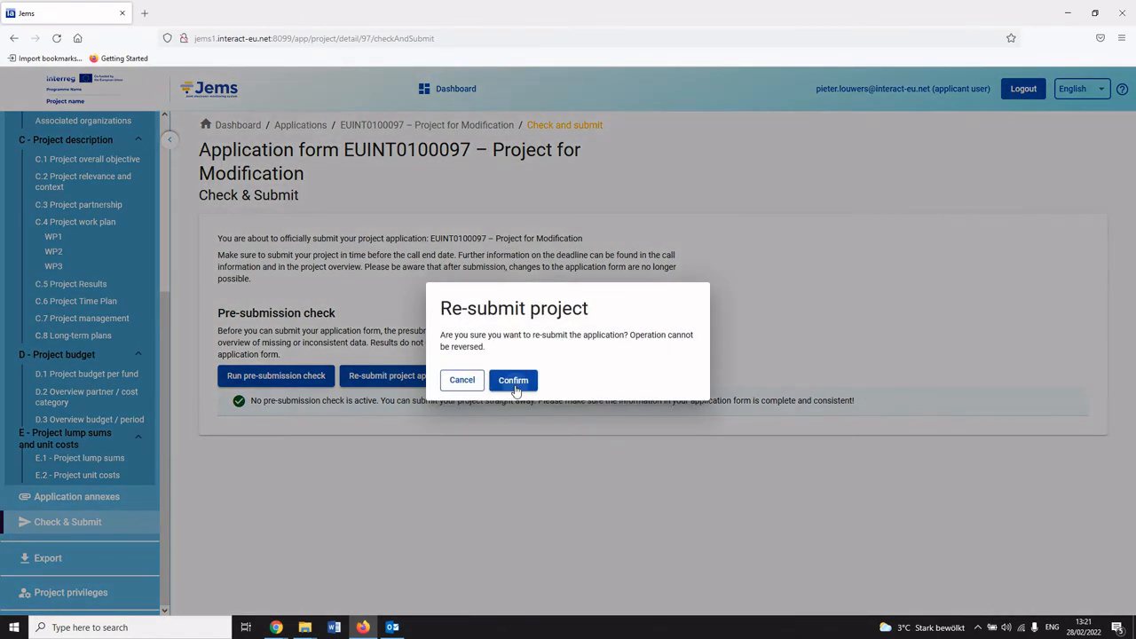
left_click(512, 385)
Switch to the administrator session and approve Modification 3 with decision date and entry into force 2/28/2022, saving it.
mouse_move(276, 628)
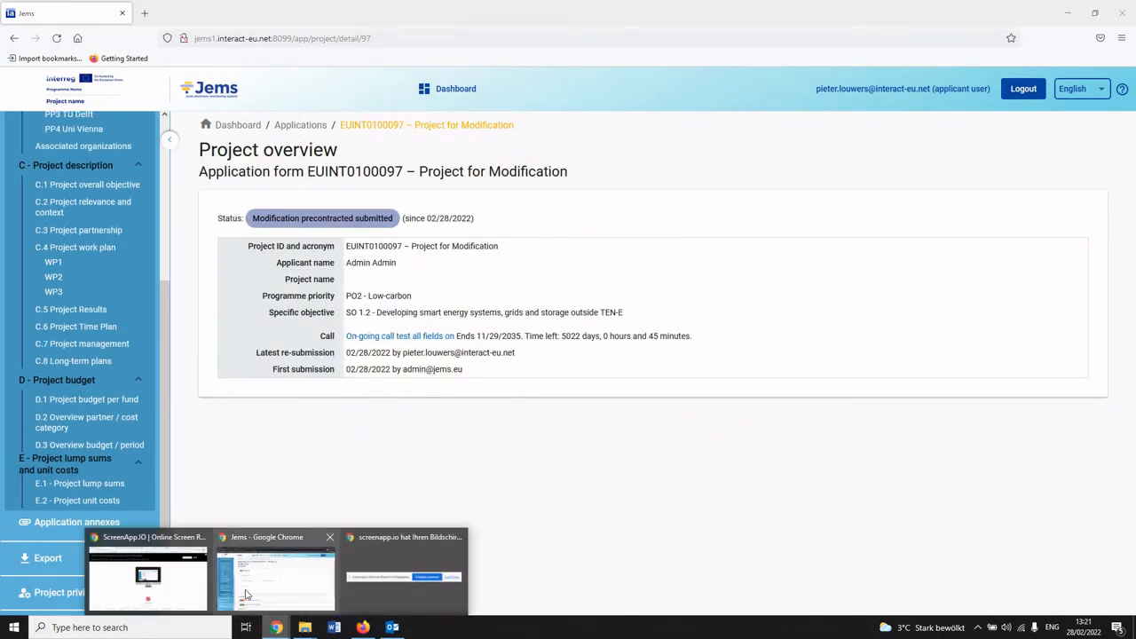
left_click(280, 592)
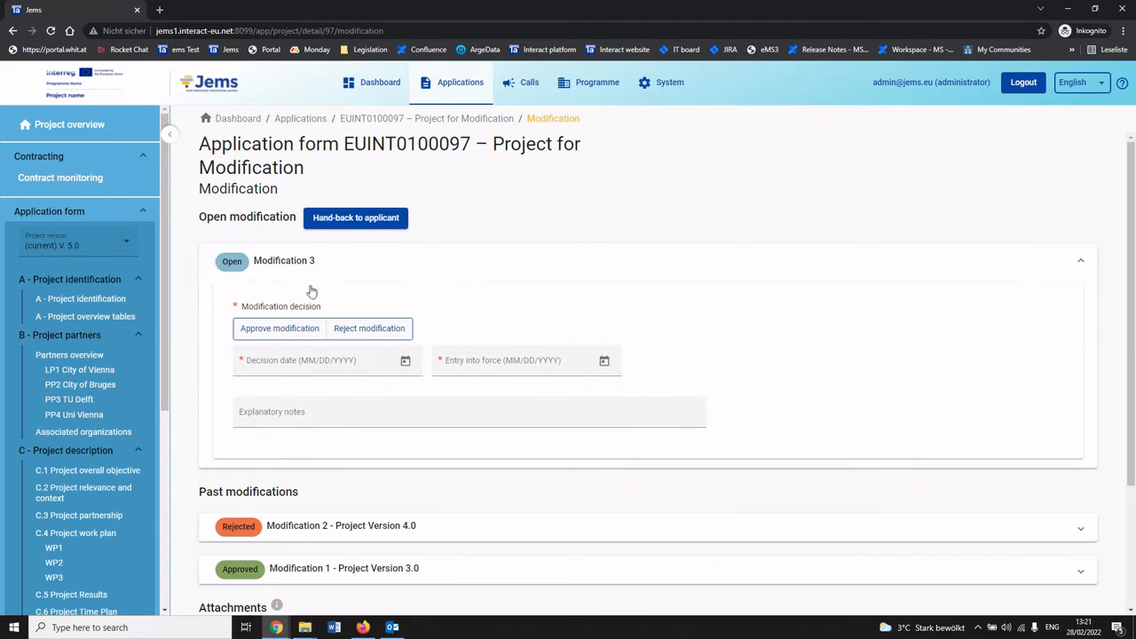
left_click(287, 335)
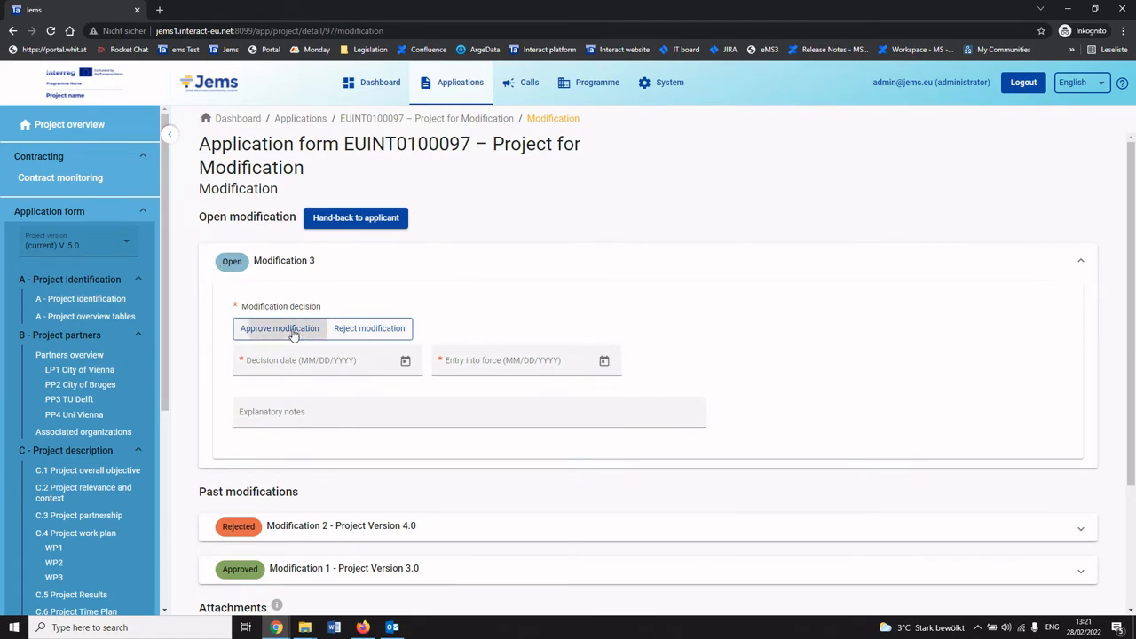
left_click(410, 370)
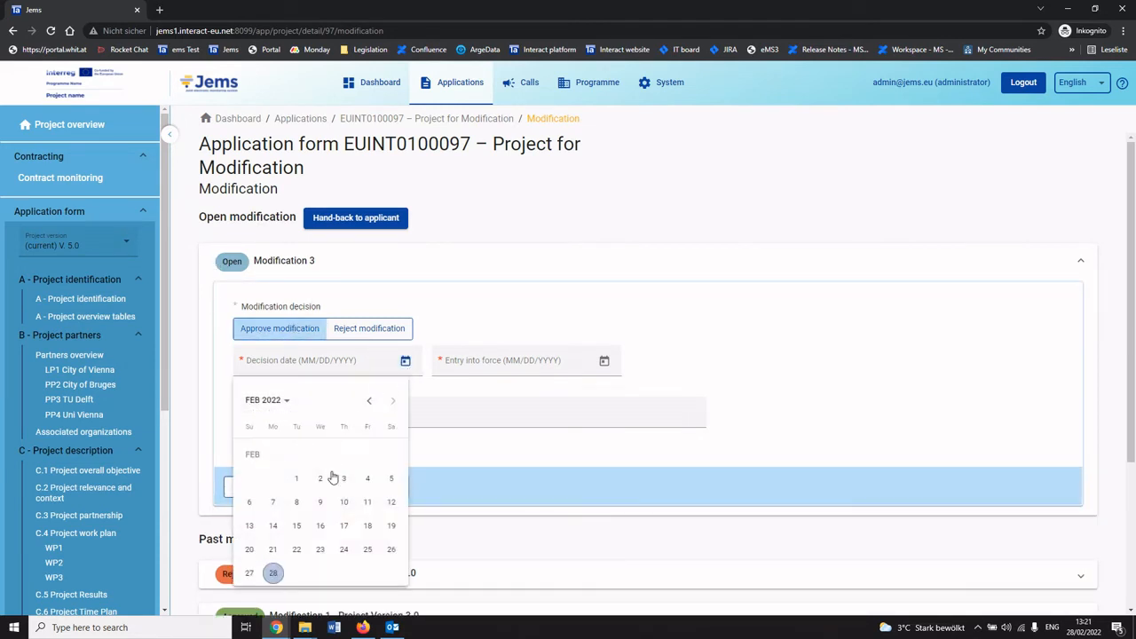
left_click(273, 573)
left_click(603, 361)
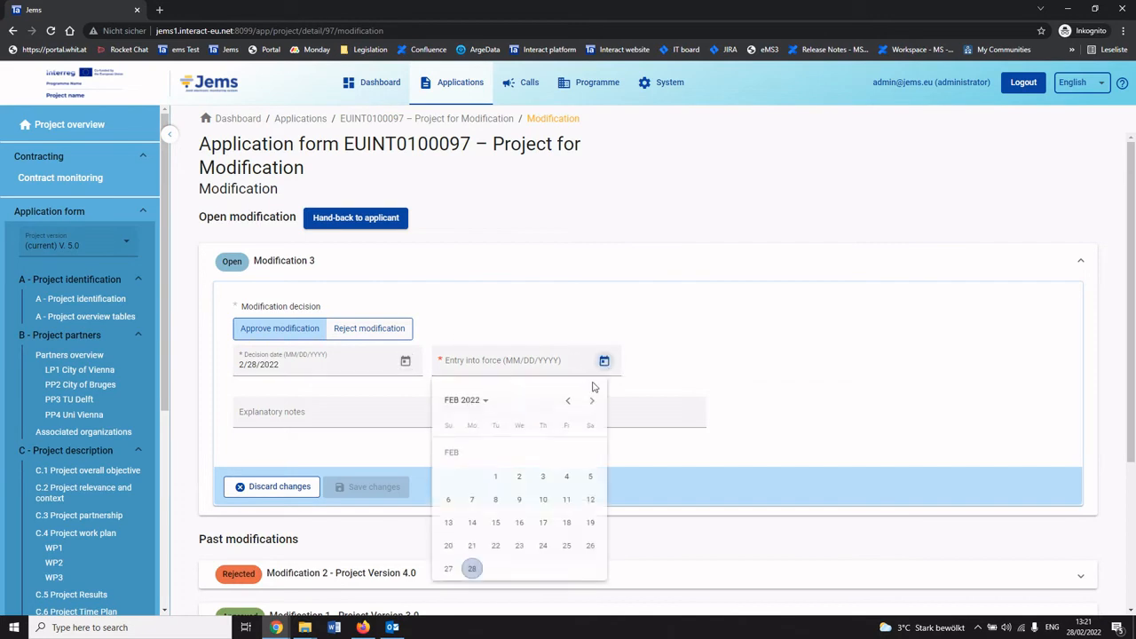
left_click(473, 573)
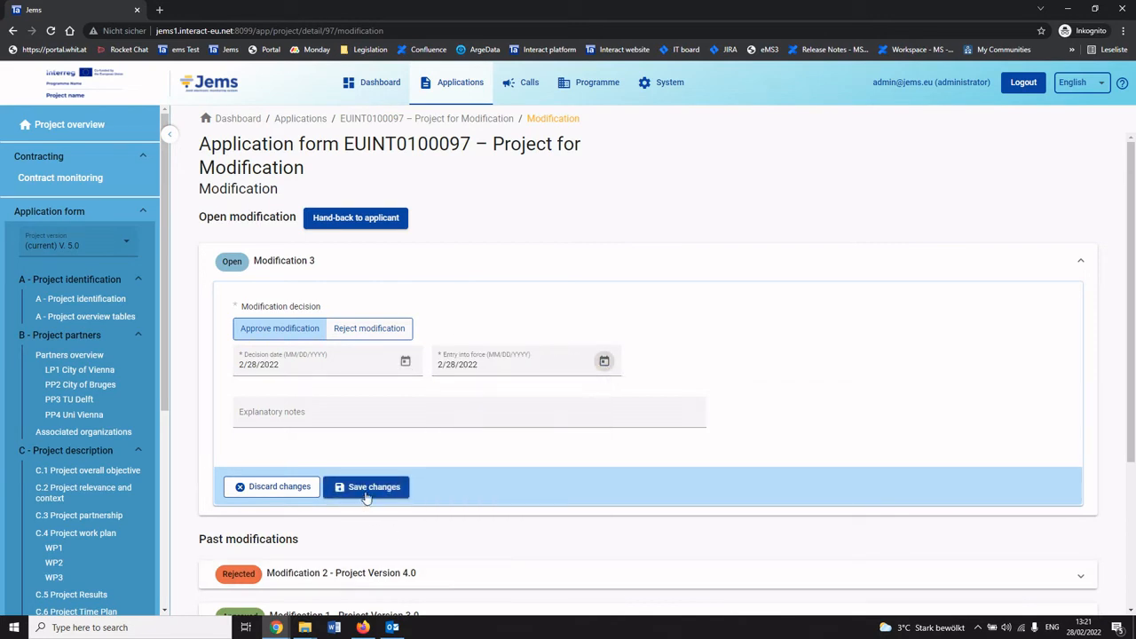
left_click(366, 488)
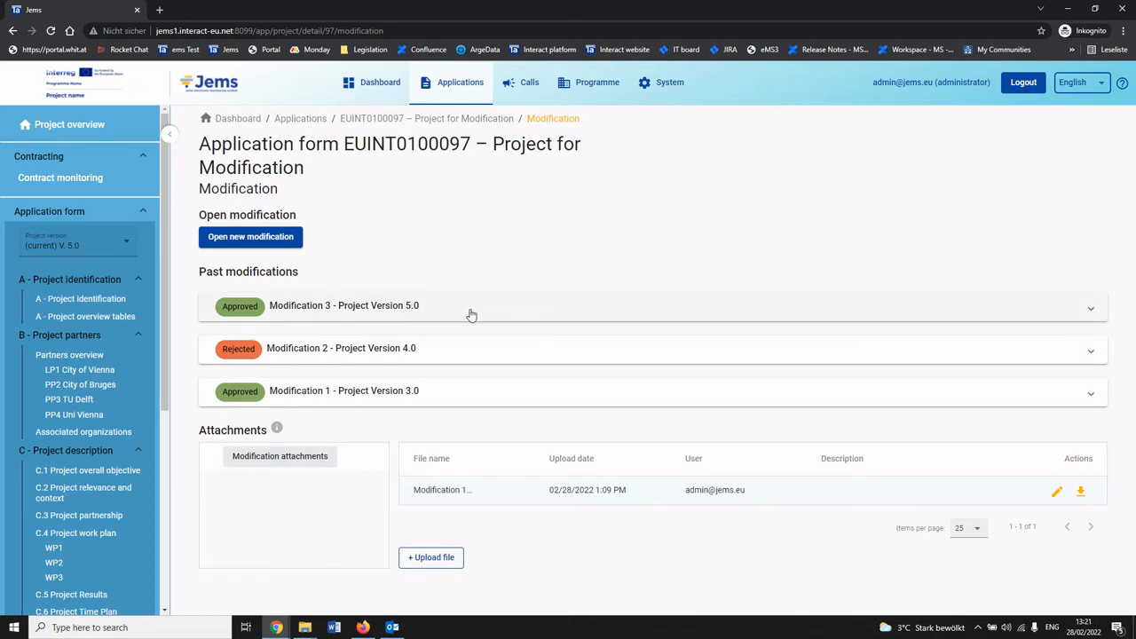
Examine the list of project versions and the new partner PP4 Uni Vienna in the current version.
left_click(111, 253)
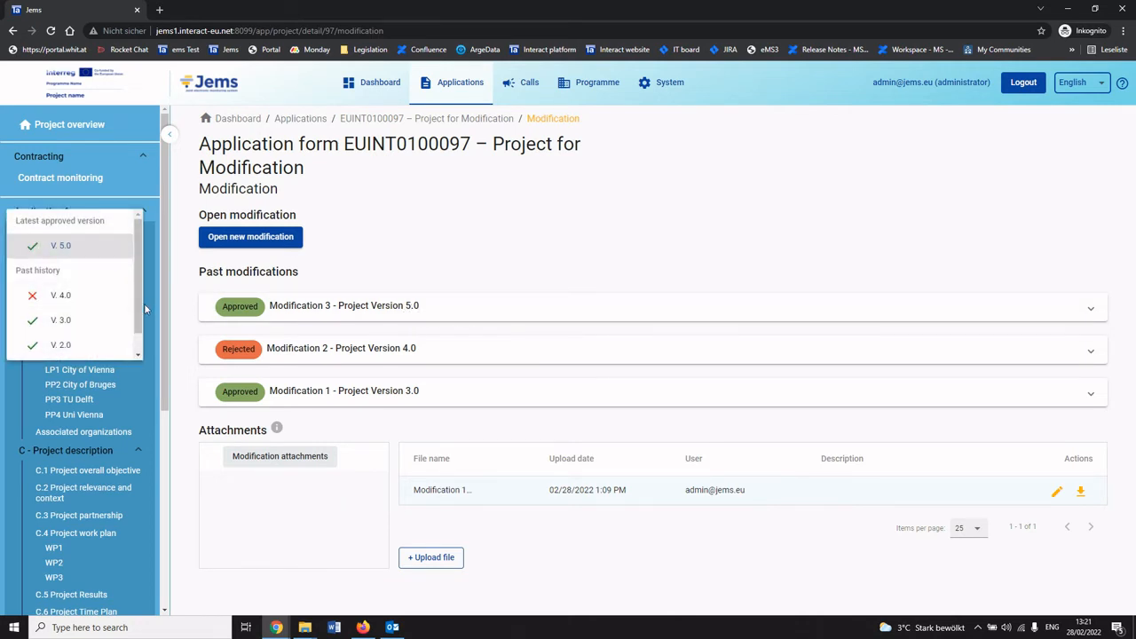
scroll(138, 302, "down", 1)
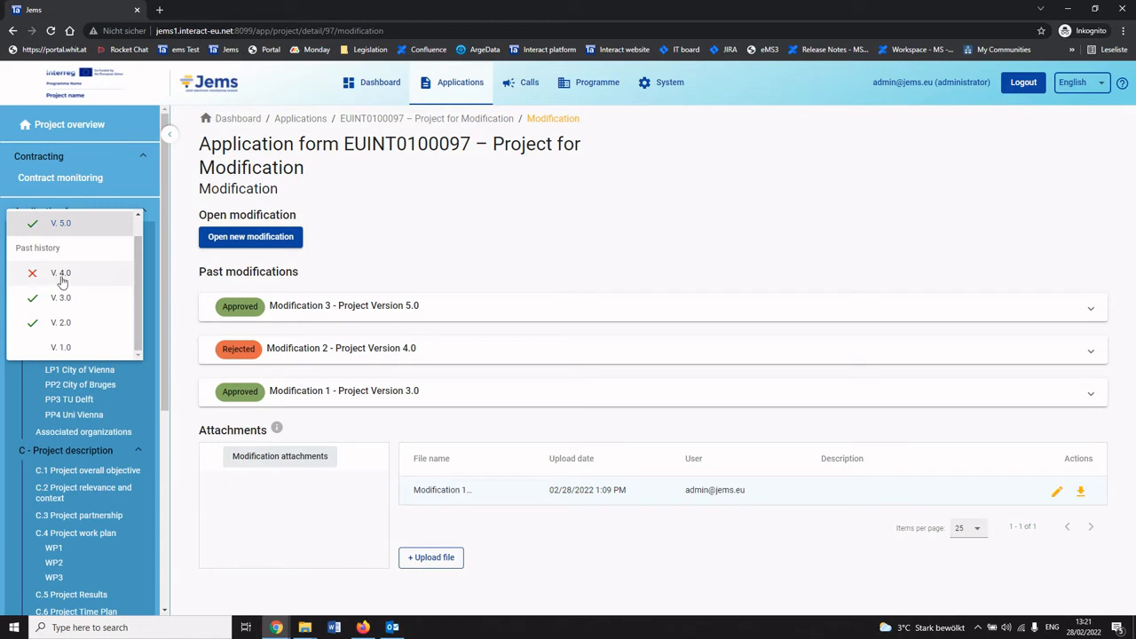
scroll(69, 281, "up", 1)
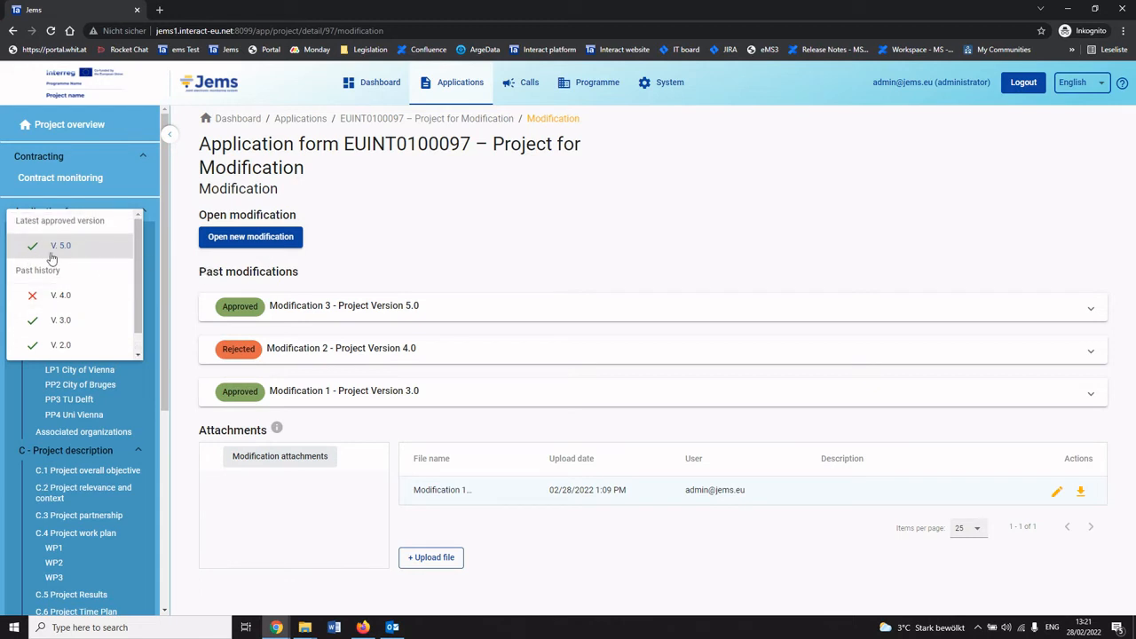
left_click(365, 263)
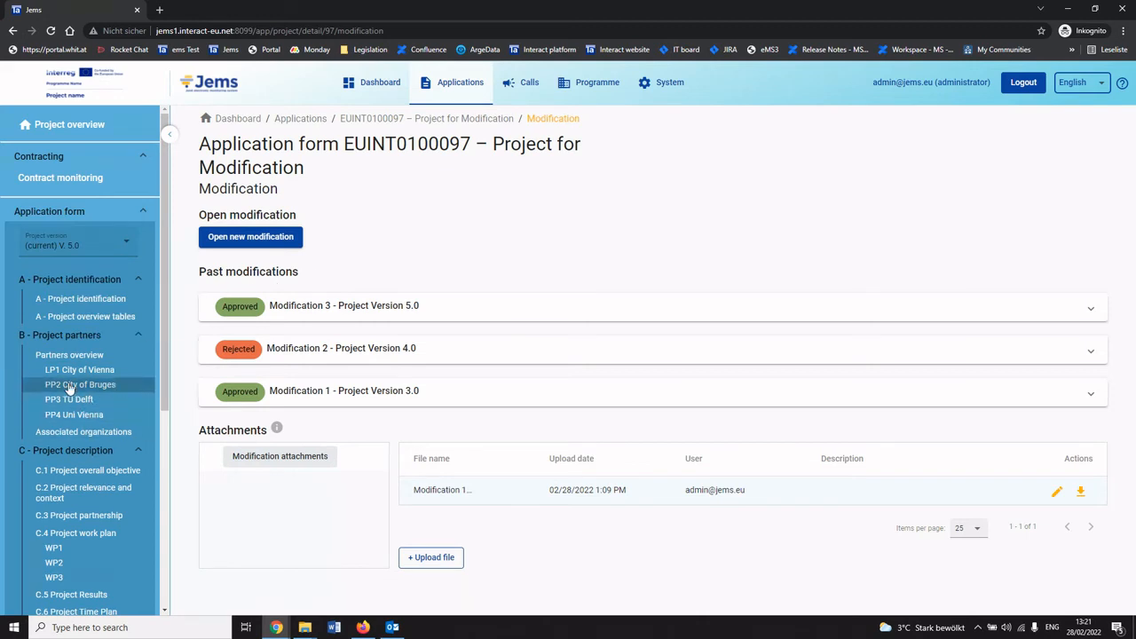
left_click(64, 417)
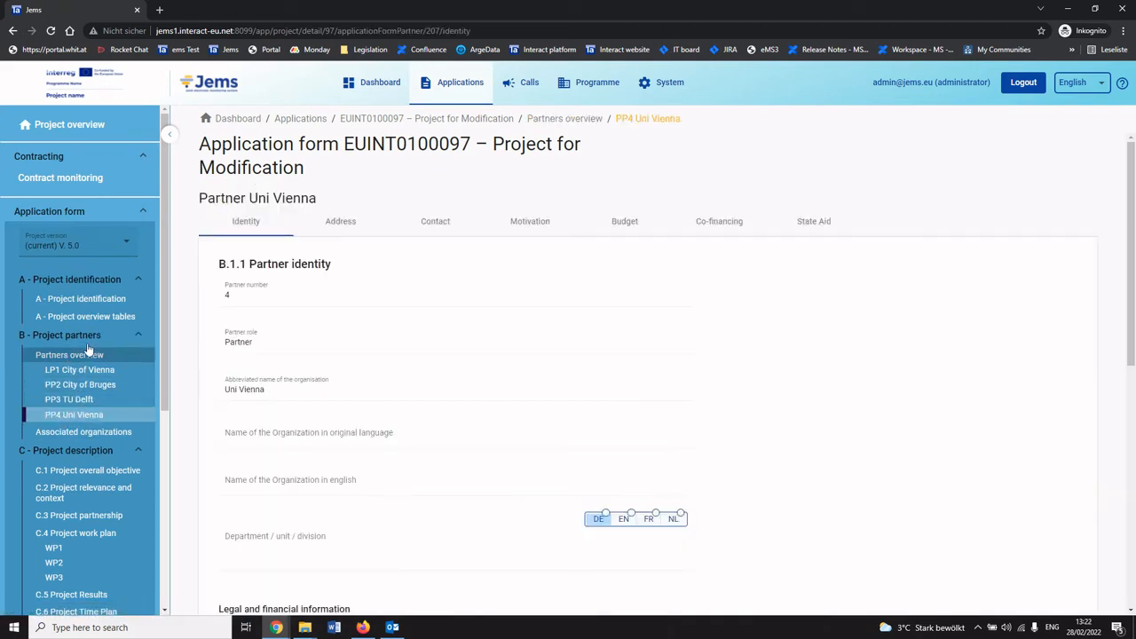
scroll(98, 444, "down", 2)
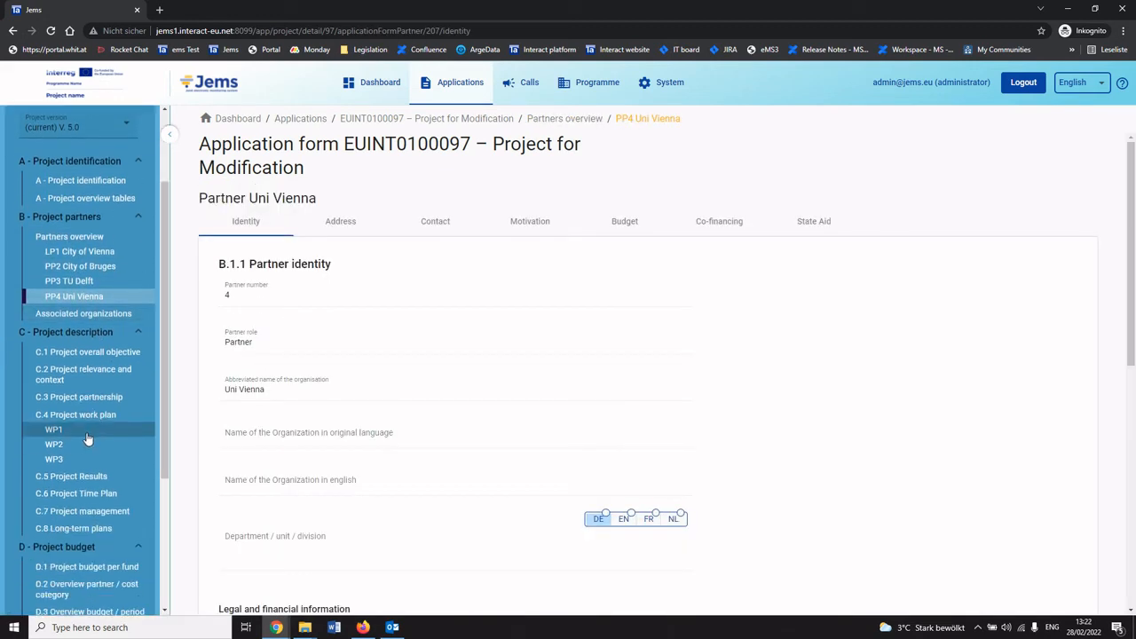
scroll(81, 462, "down", 4)
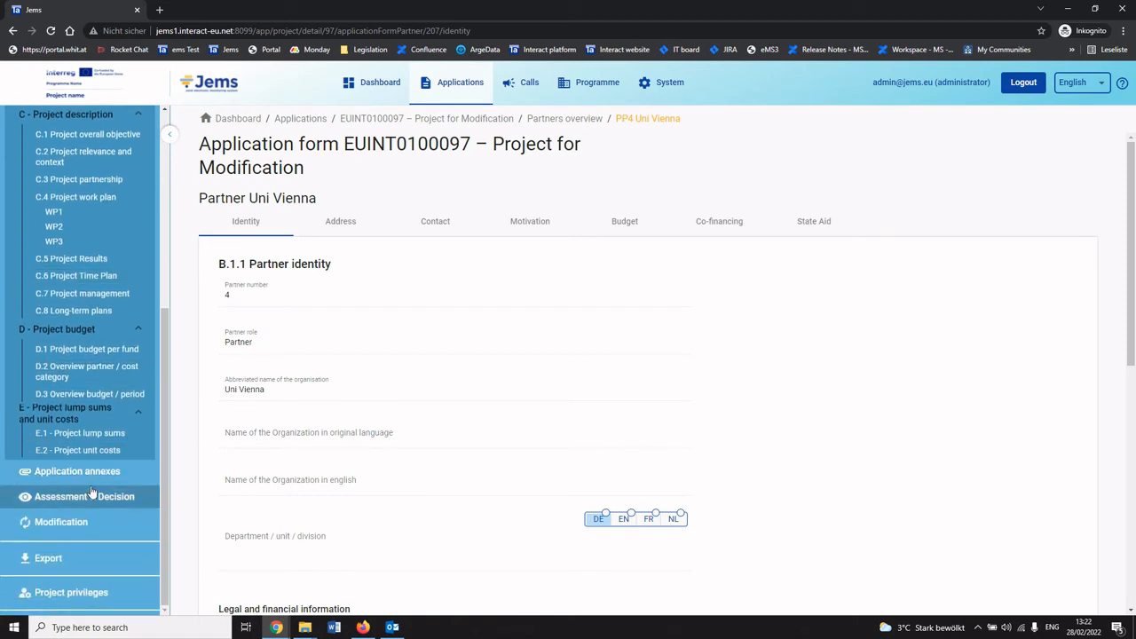
Return to the Modification page and open the system audit log.
left_click(61, 522)
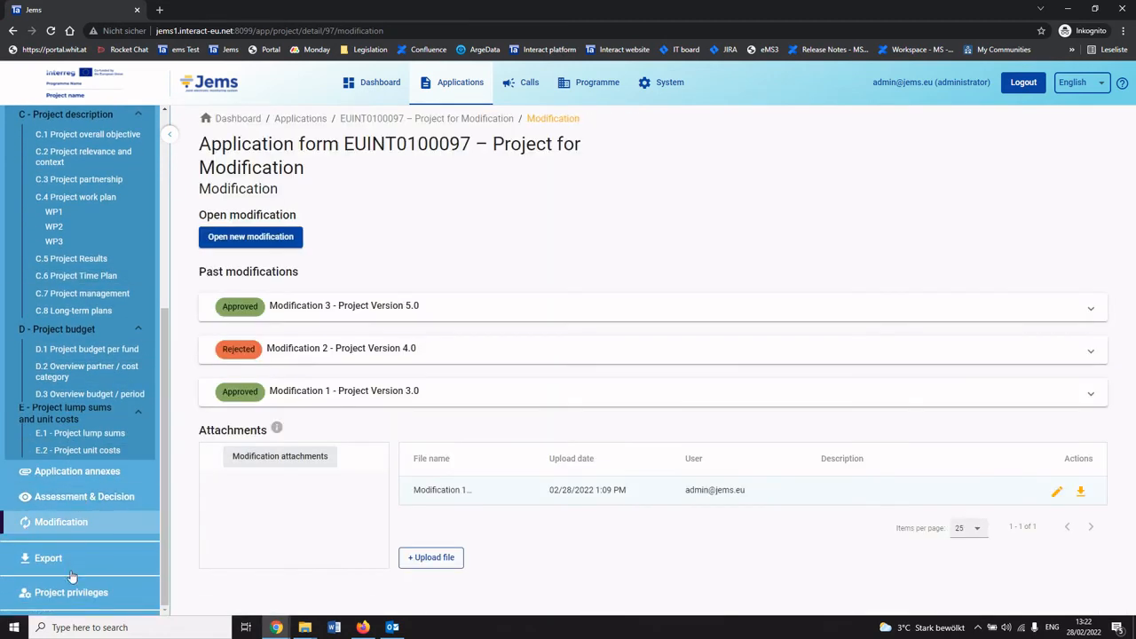
left_click(436, 360)
left_click(435, 359)
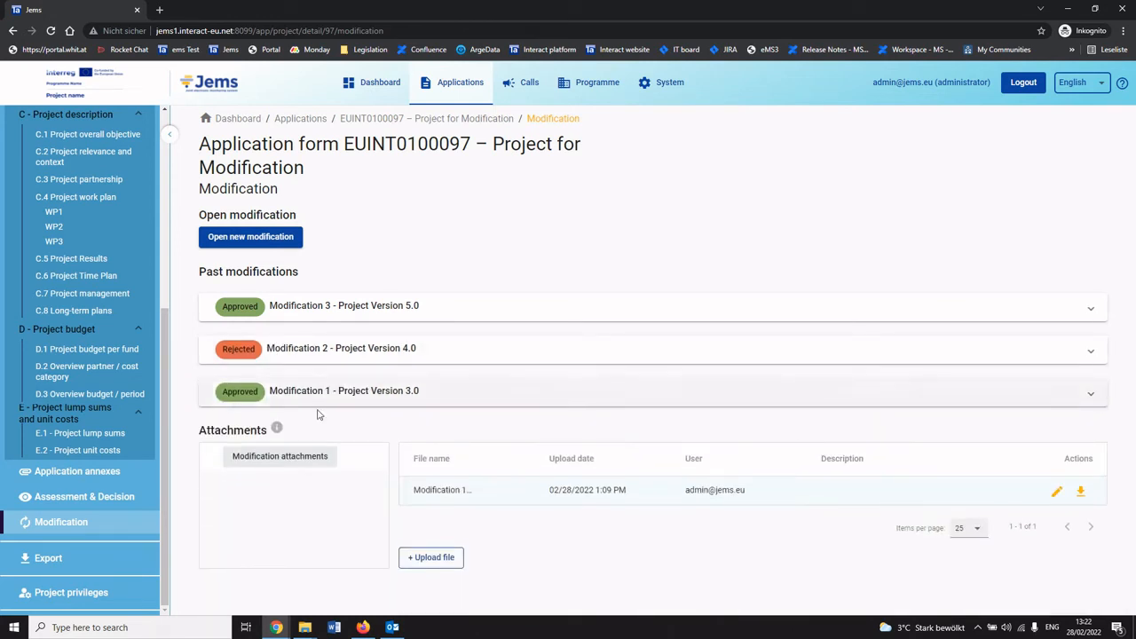
left_click(670, 83)
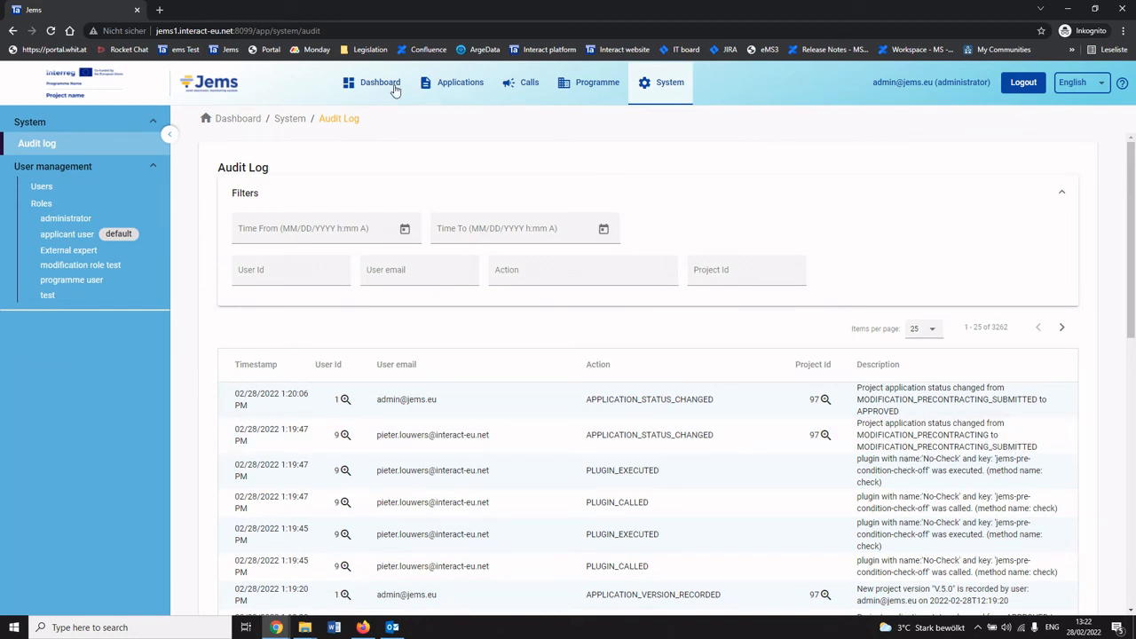
Open the project from the applications list and set it to contracted under Contract monitoring, confirming.
left_click(448, 84)
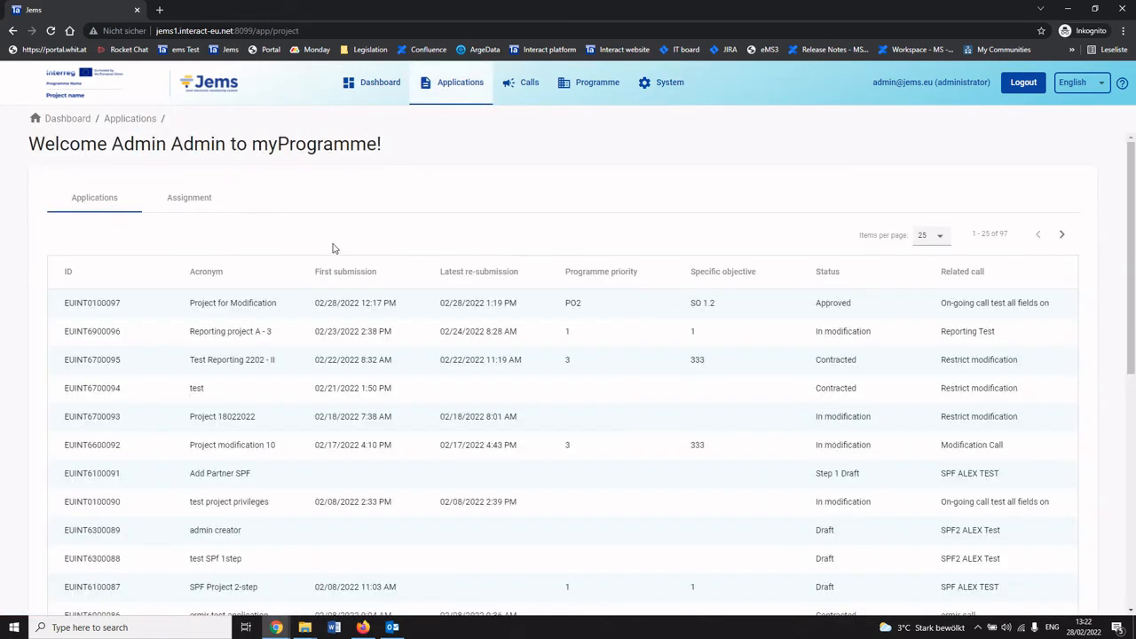
left_click(257, 303)
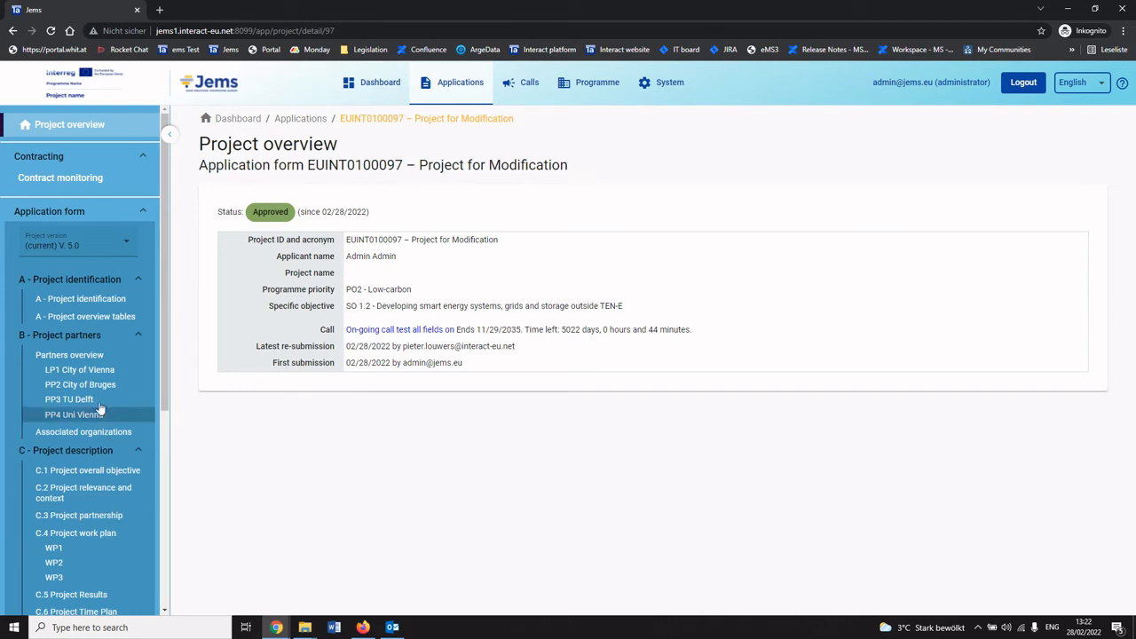
left_click(77, 182)
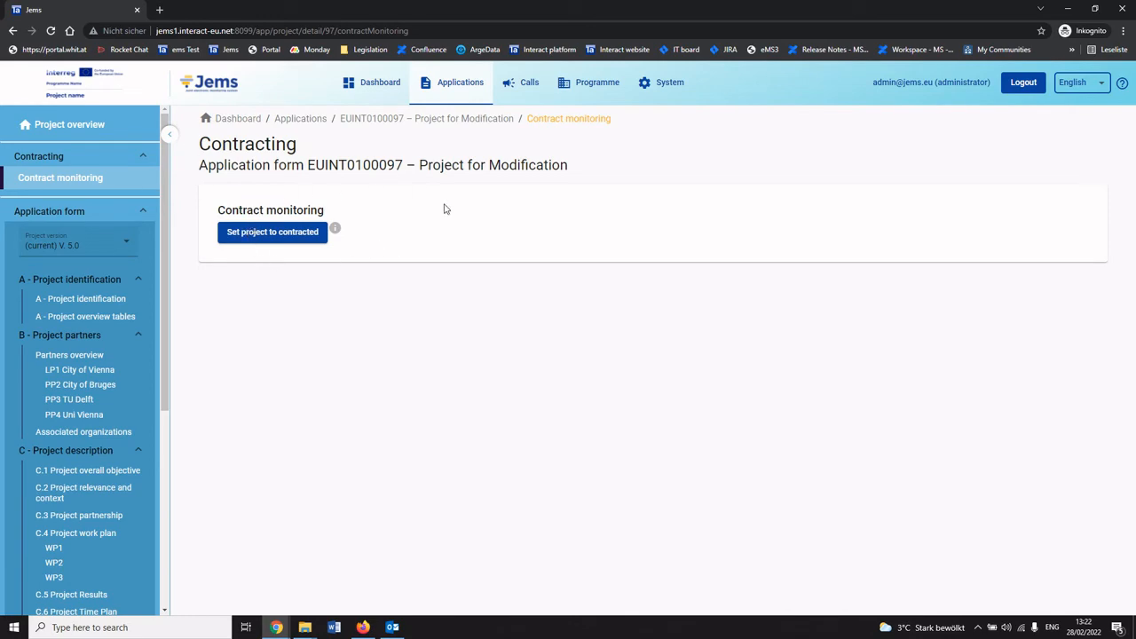
left_click(302, 238)
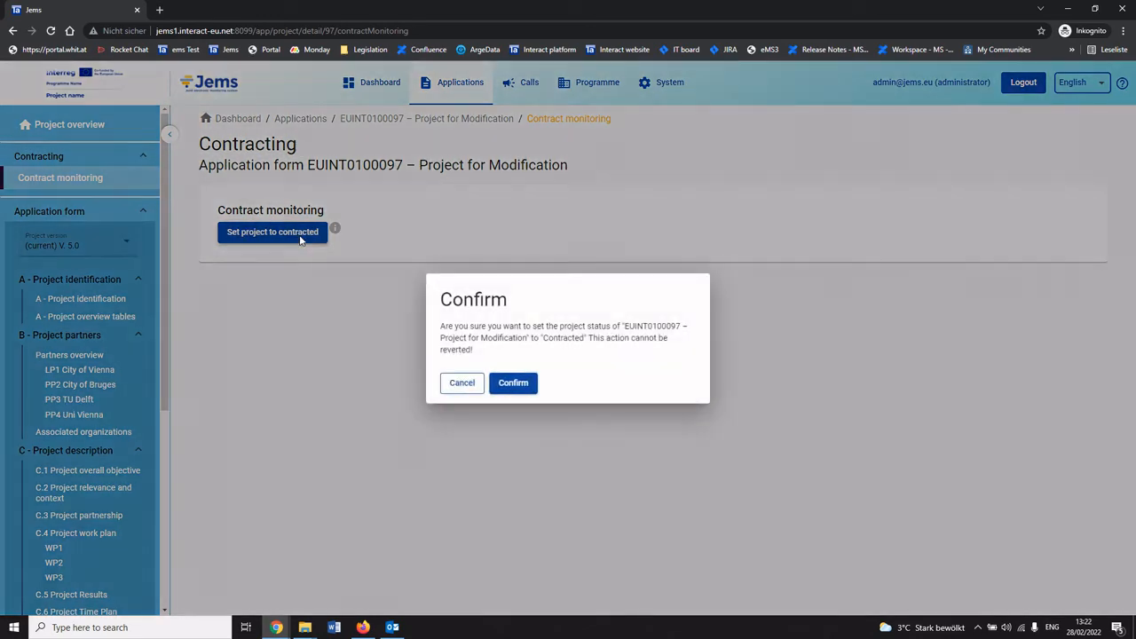
left_click(515, 385)
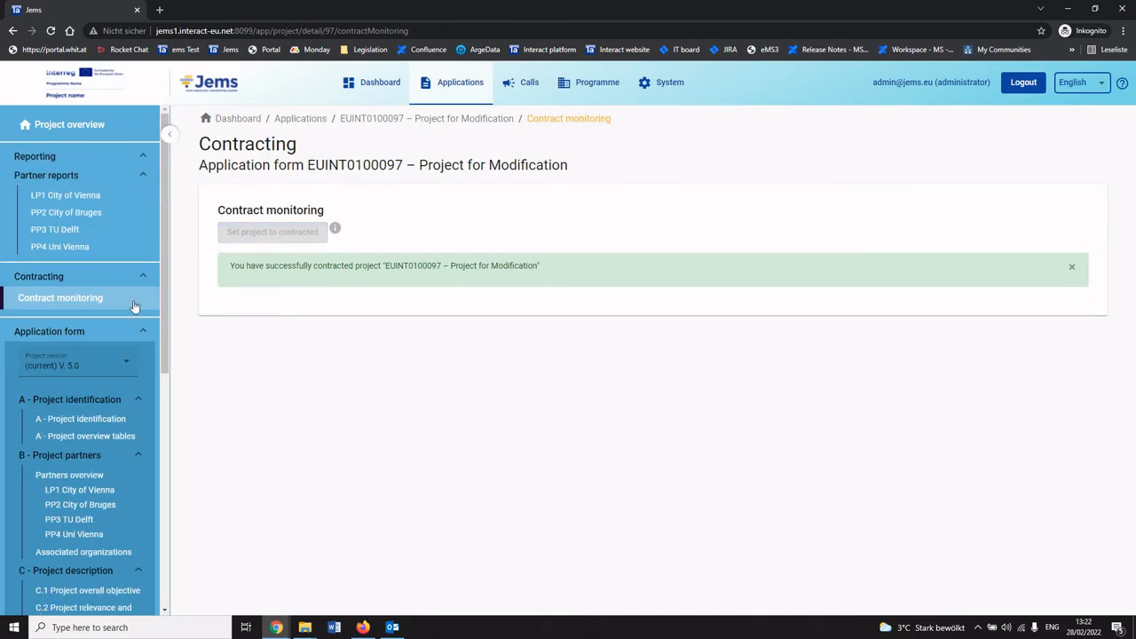
Open a new modification for the contracted project from the Modification page.
left_click(98, 129)
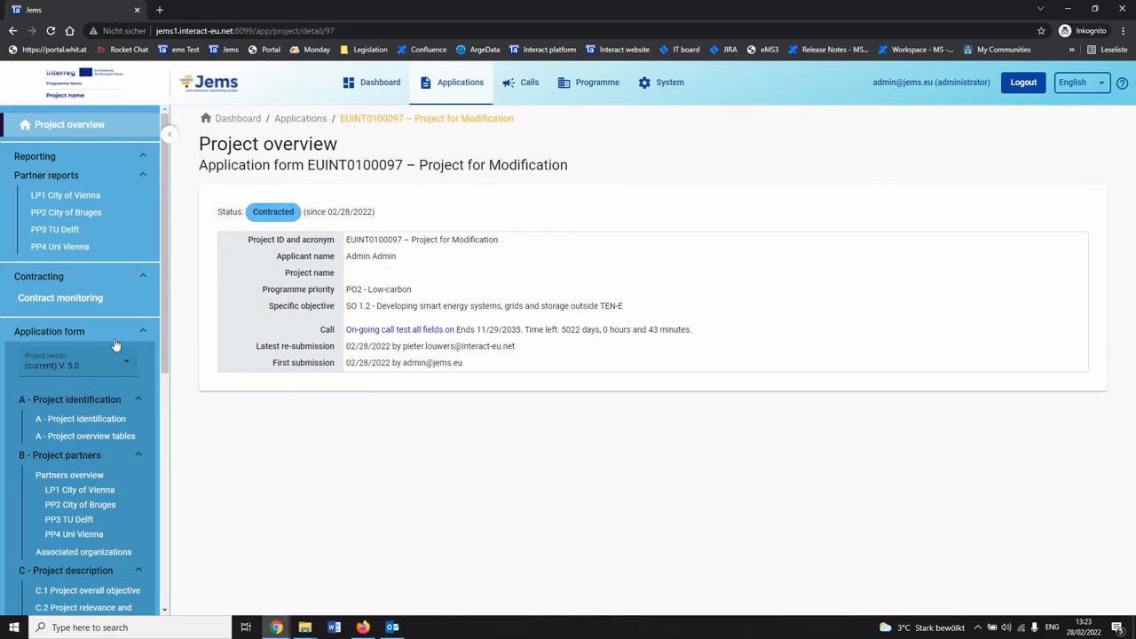
scroll(98, 410, "down", 5)
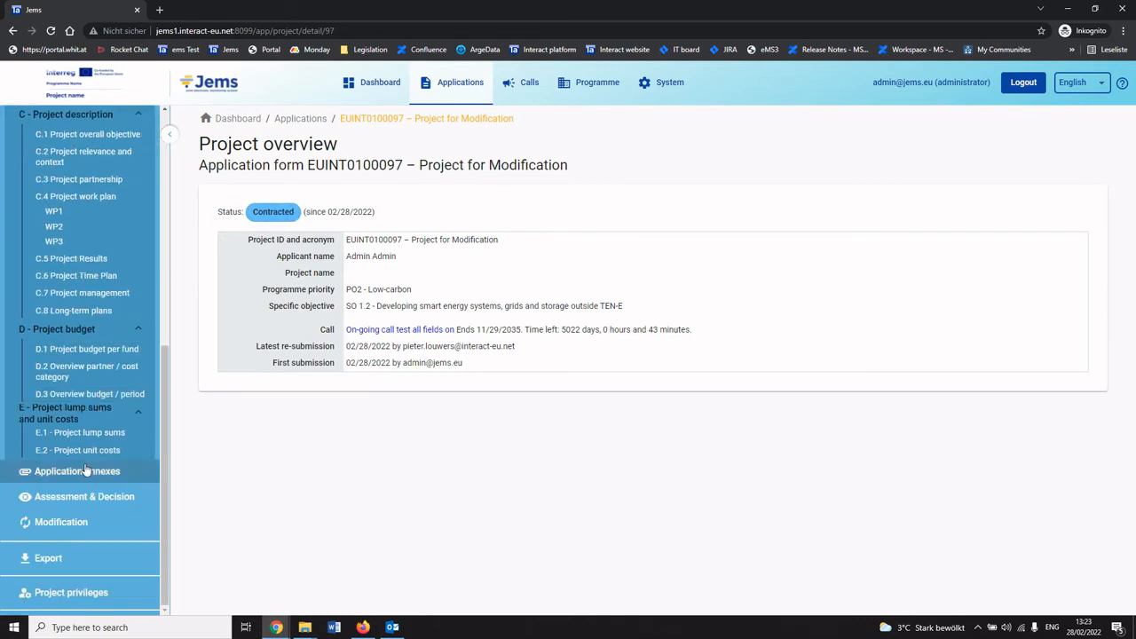
scroll(88, 302, "up", 5)
scroll(88, 373, "down", 5)
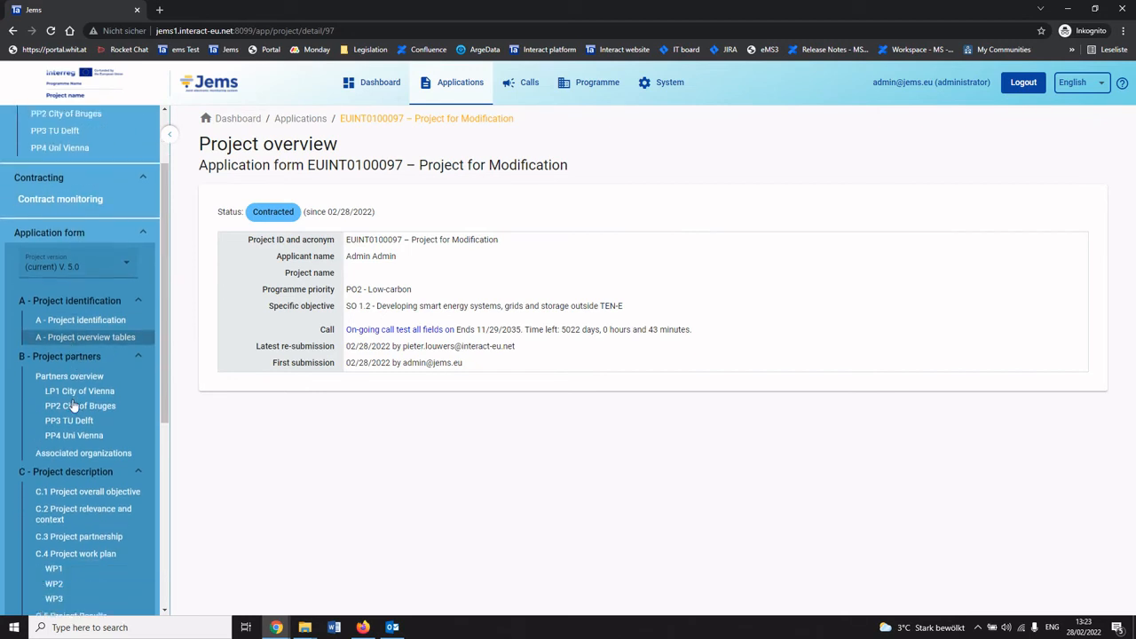
left_click(62, 522)
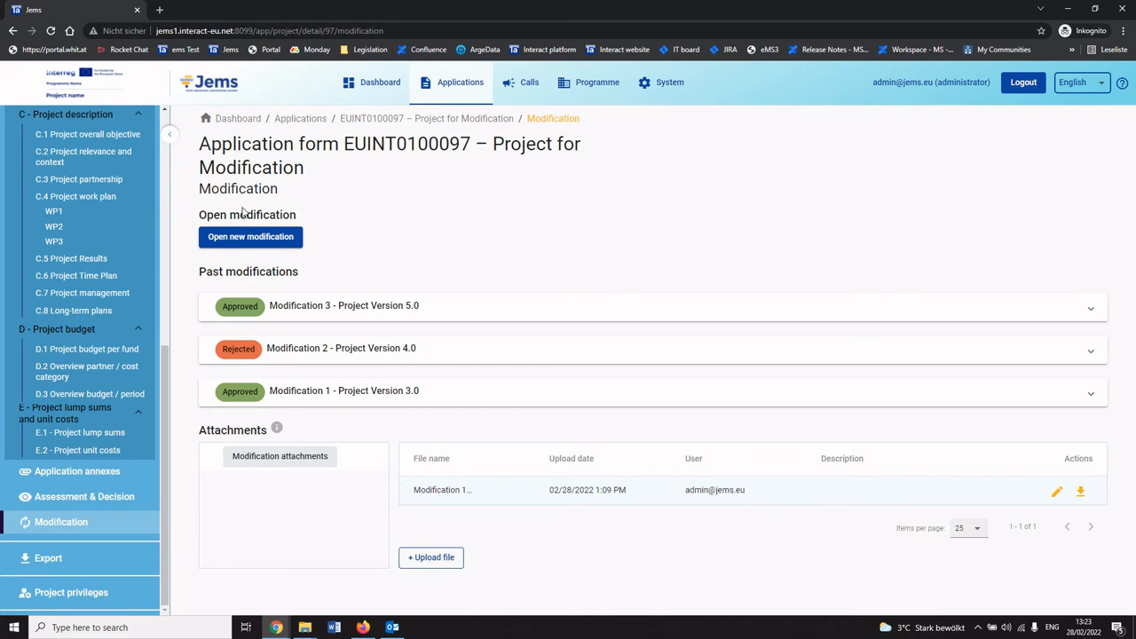
left_click(249, 238)
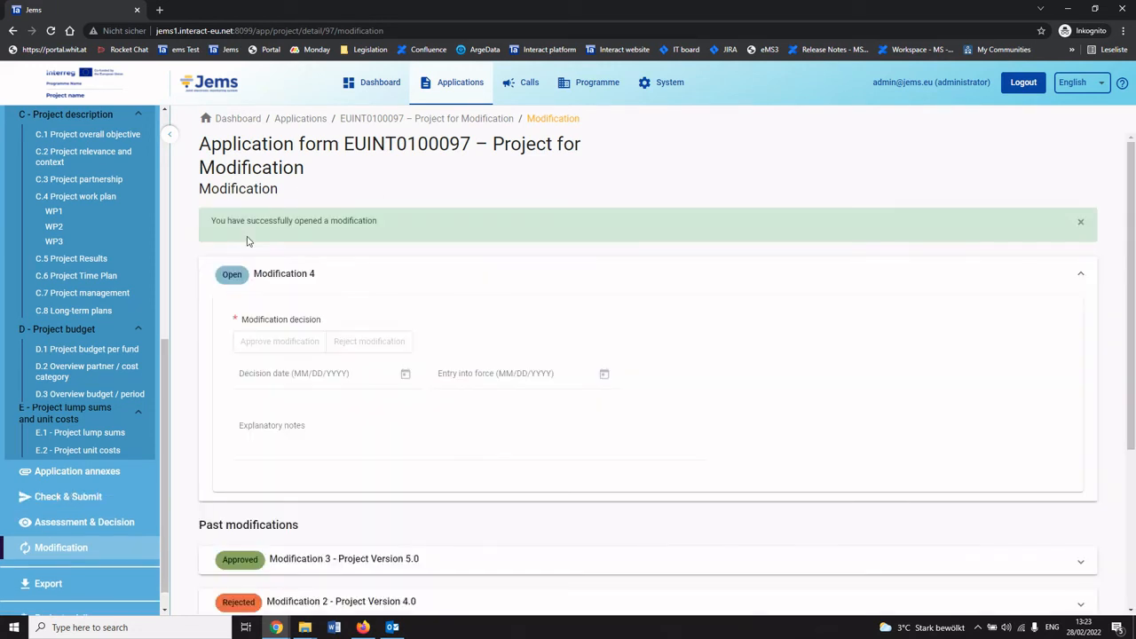
Switch to the applicant session in Firefox and reload the project overview.
left_click(363, 627)
left_click(346, 38)
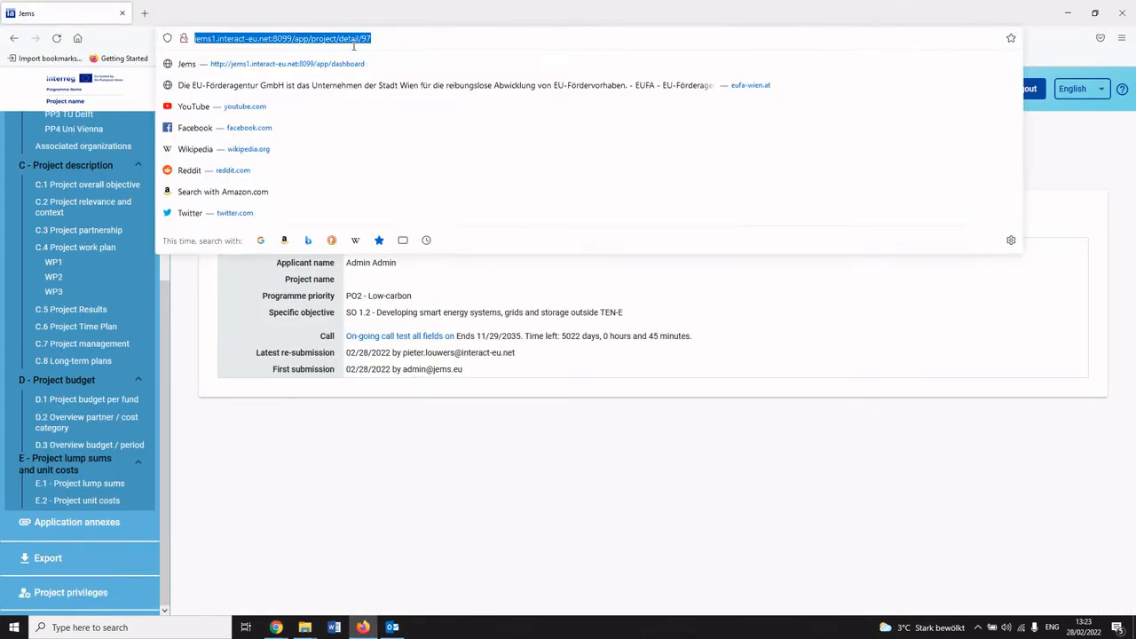
key("Return")
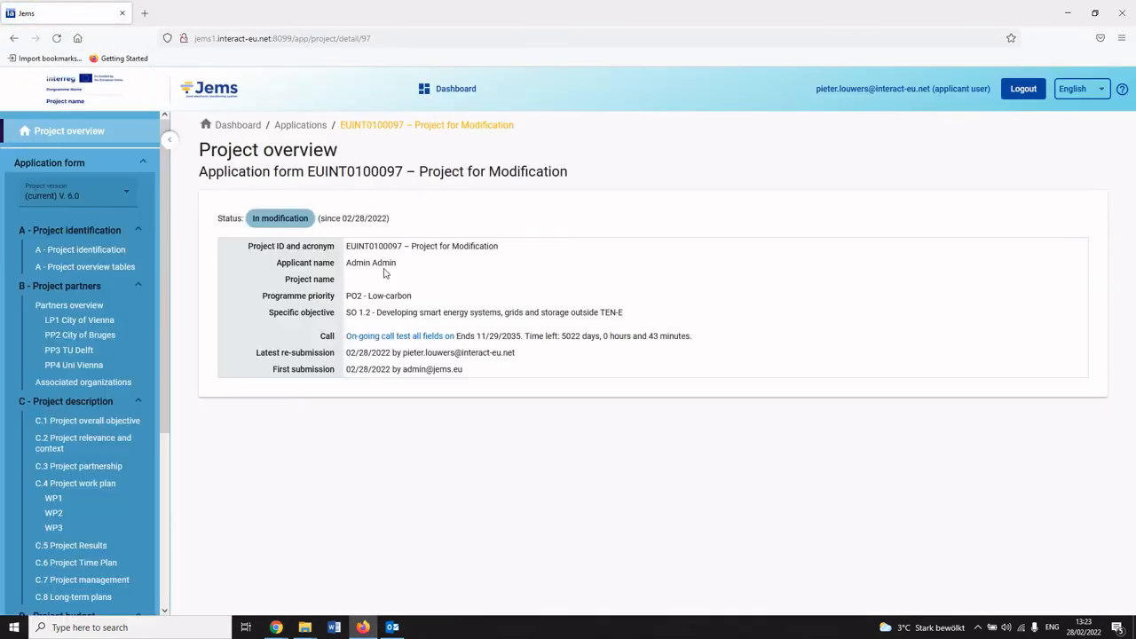
mouse_move(261, 219)
left_mouse_down()
mouse_move(332, 231)
mouse_move(256, 222)
left_mouse_up()
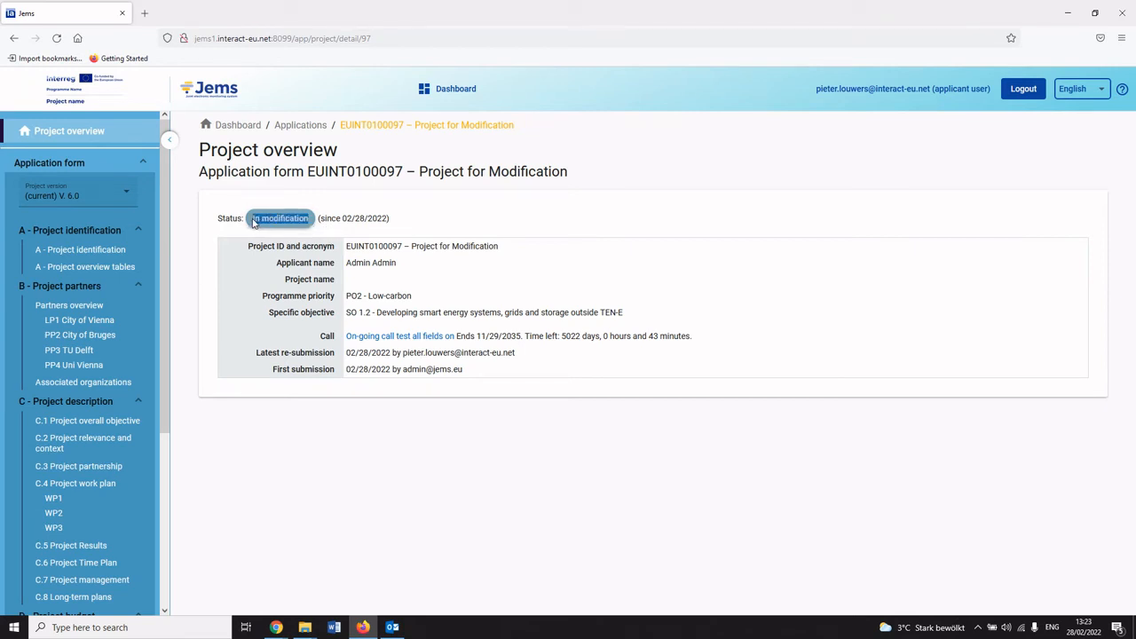
left_click(324, 246)
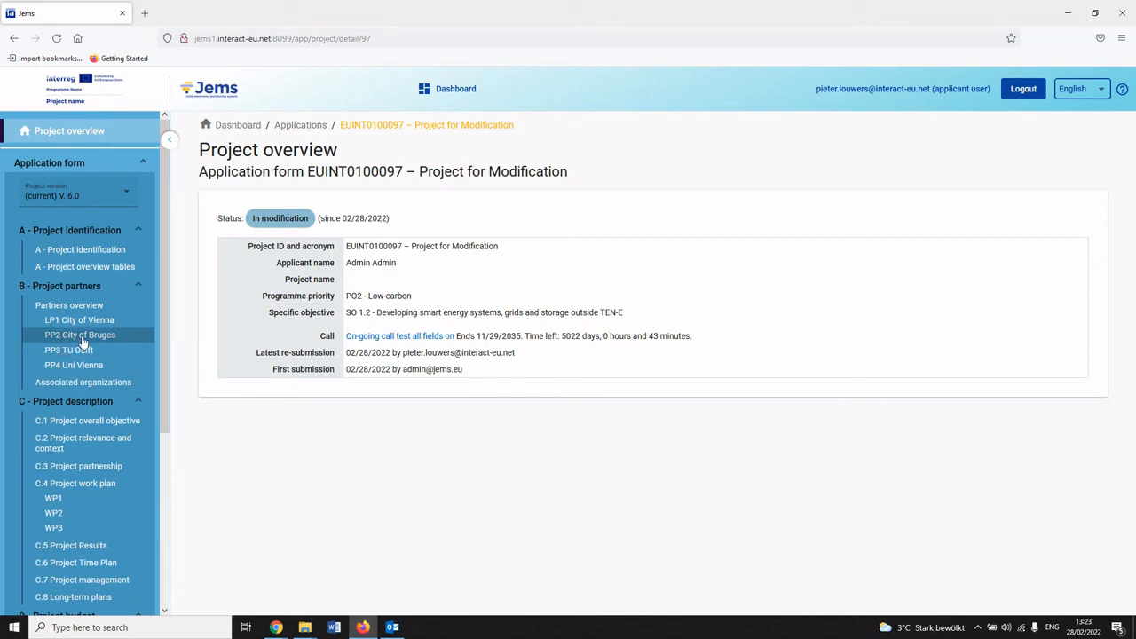
Examine the lead partner's budget options and the project identification section for fields locked during modification.
left_click(81, 321)
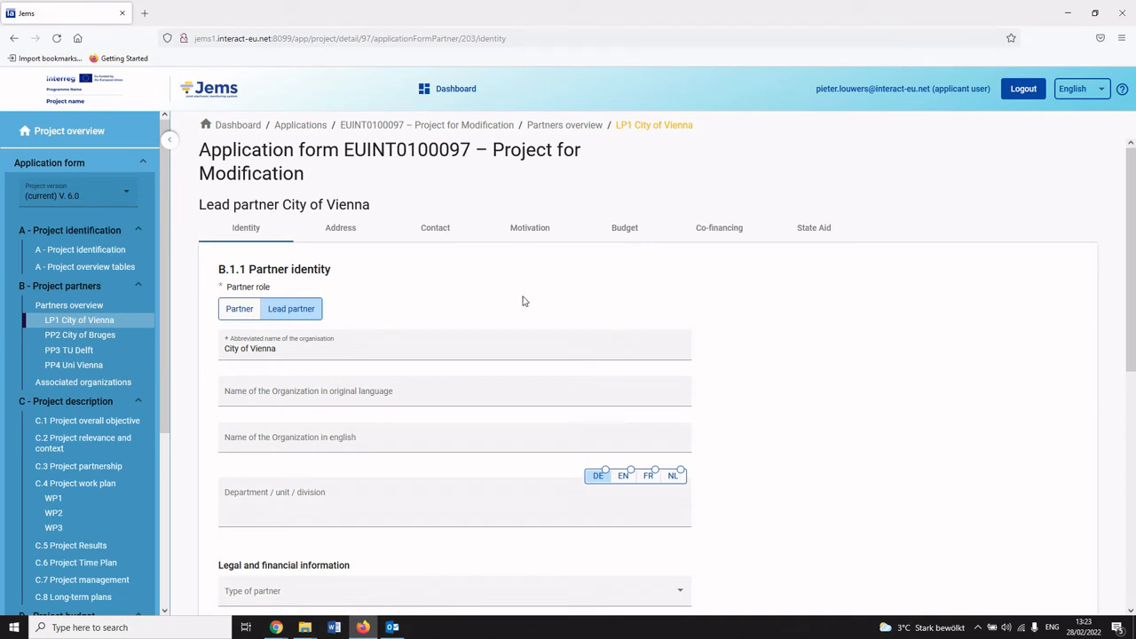
left_click(622, 229)
scroll(479, 406, "down", 2)
left_click_drag(224, 286, 427, 409)
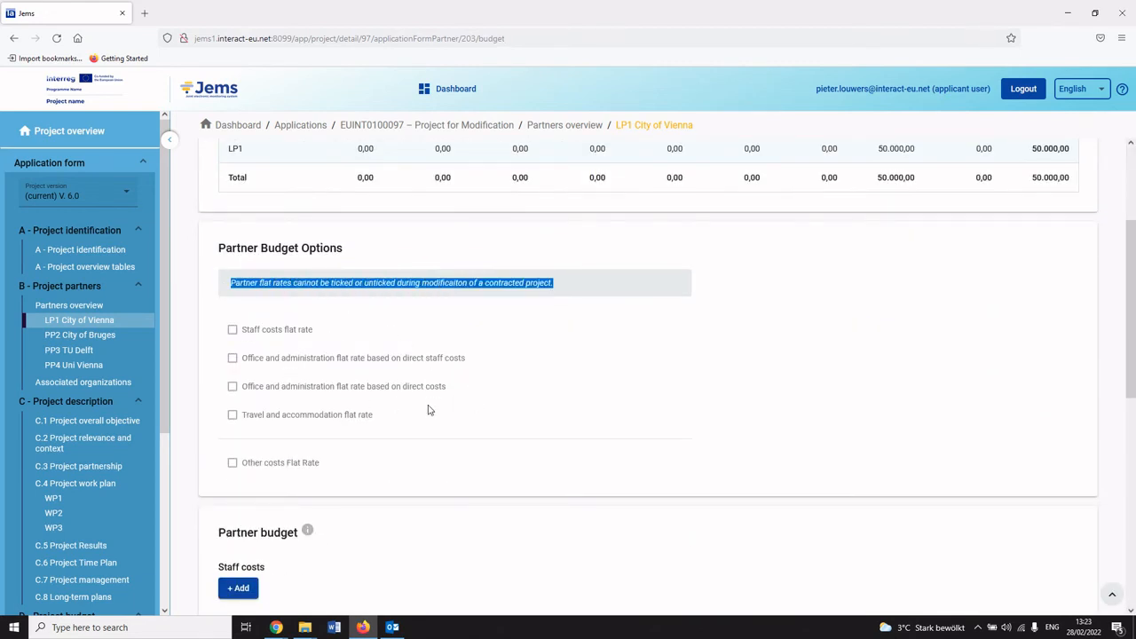
left_click(424, 417)
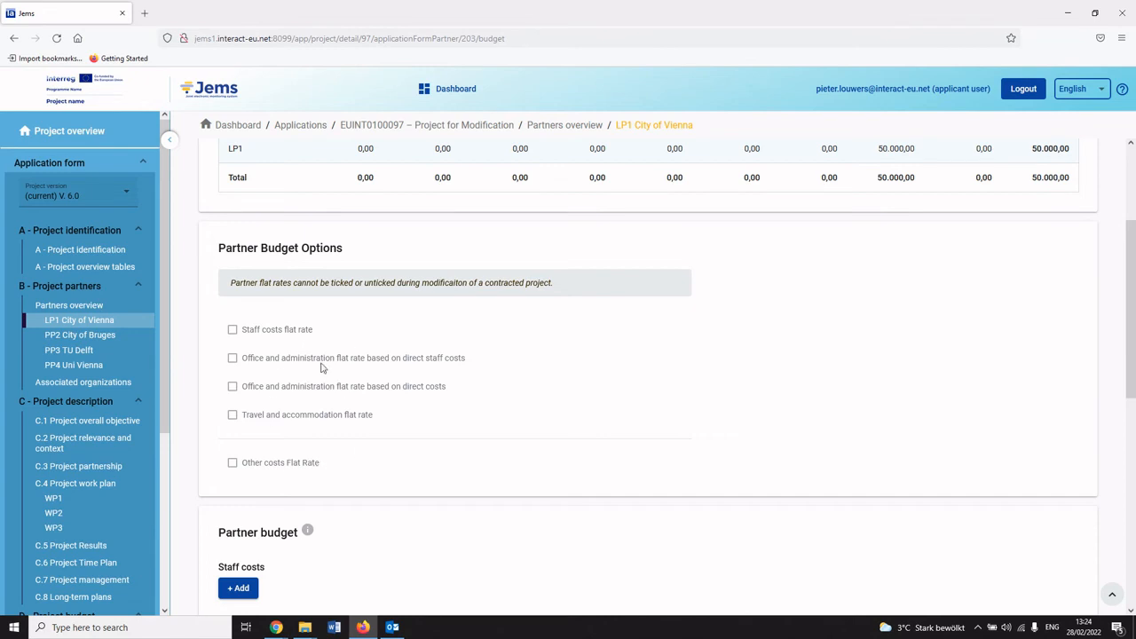
left_click(89, 251)
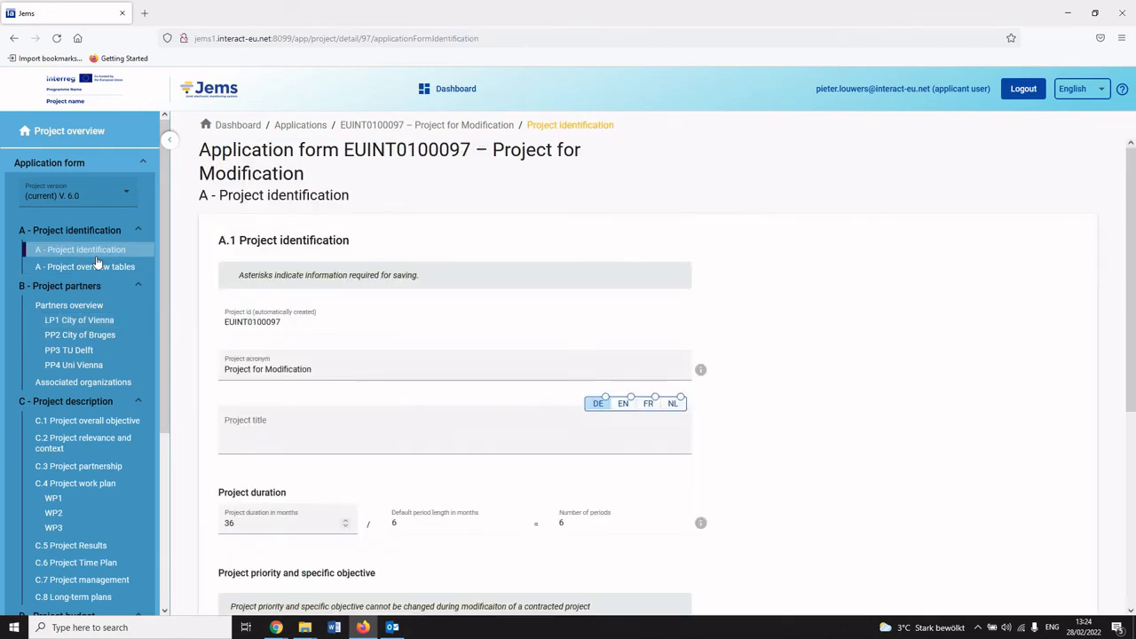
Re-submit the modification for the project from the Check & Submit page, confirming.
scroll(286, 332, "down", 3)
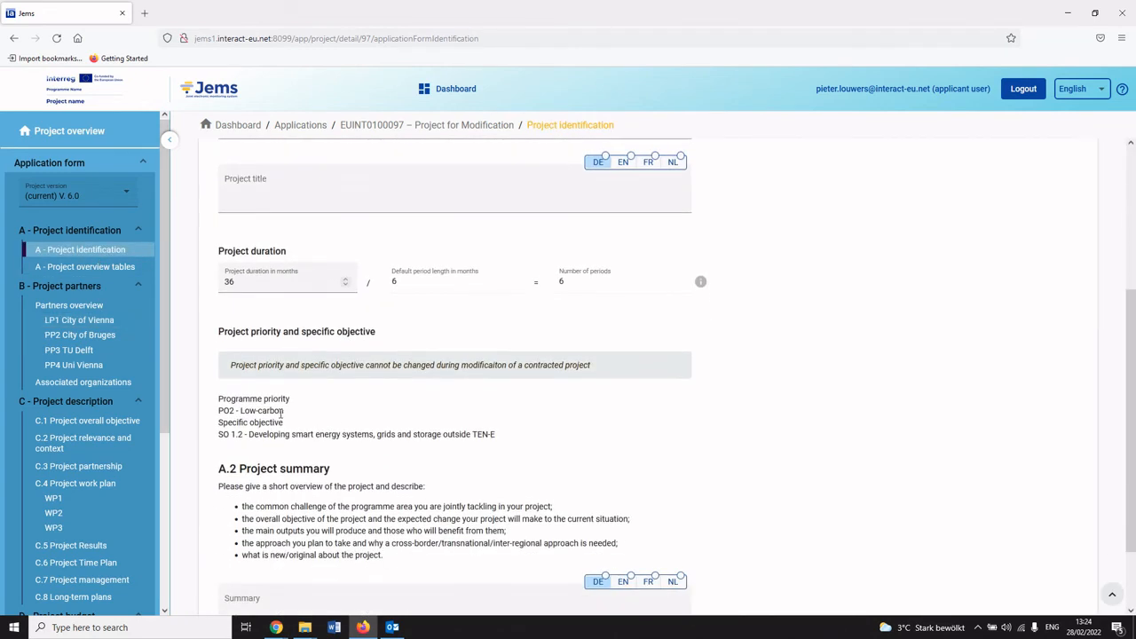
left_click_drag(234, 434, 370, 434)
left_click(360, 380)
scroll(114, 526, "down", 5)
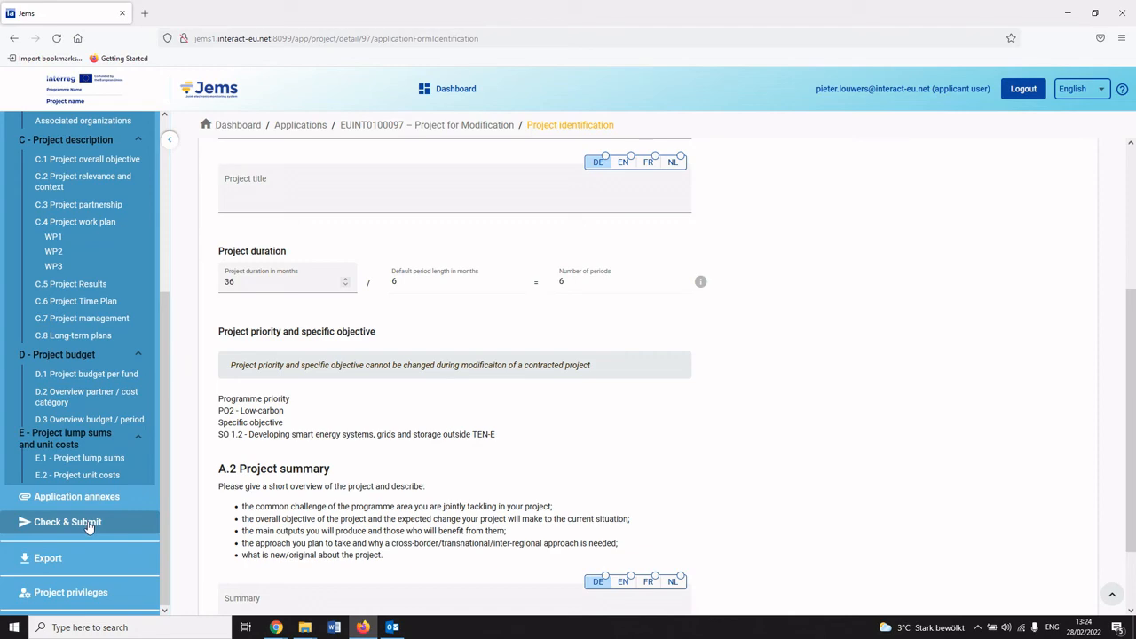
left_click(88, 525)
left_click(309, 384)
left_click(391, 377)
left_click(510, 380)
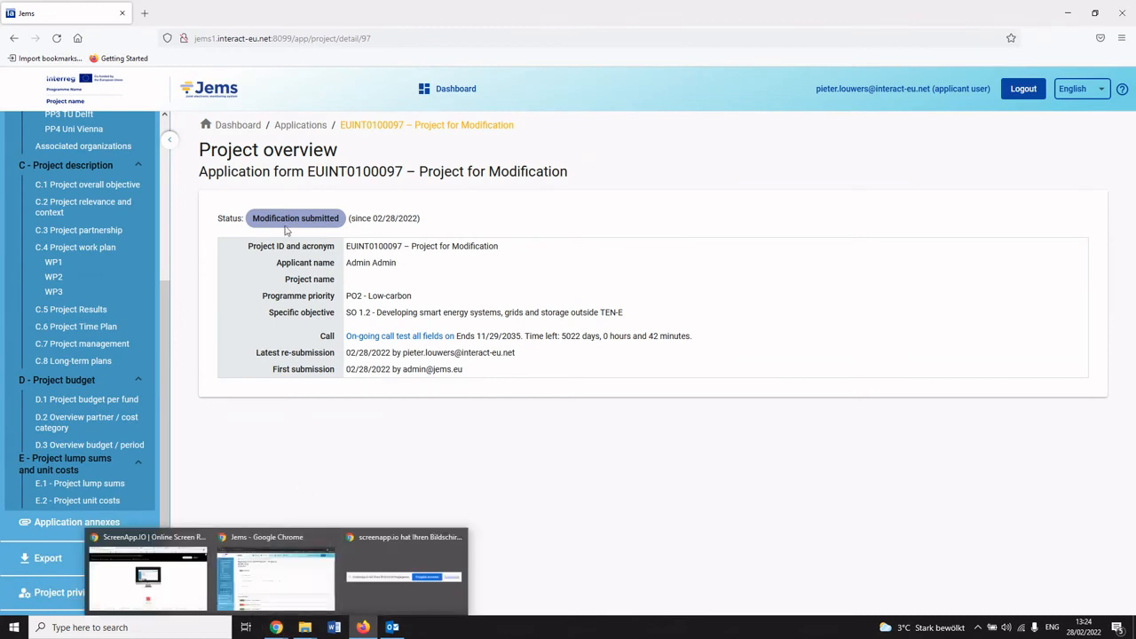
Switch to the administrator session in Chrome and reload the project's Modification page.
mouse_move(276, 627)
left_click(268, 598)
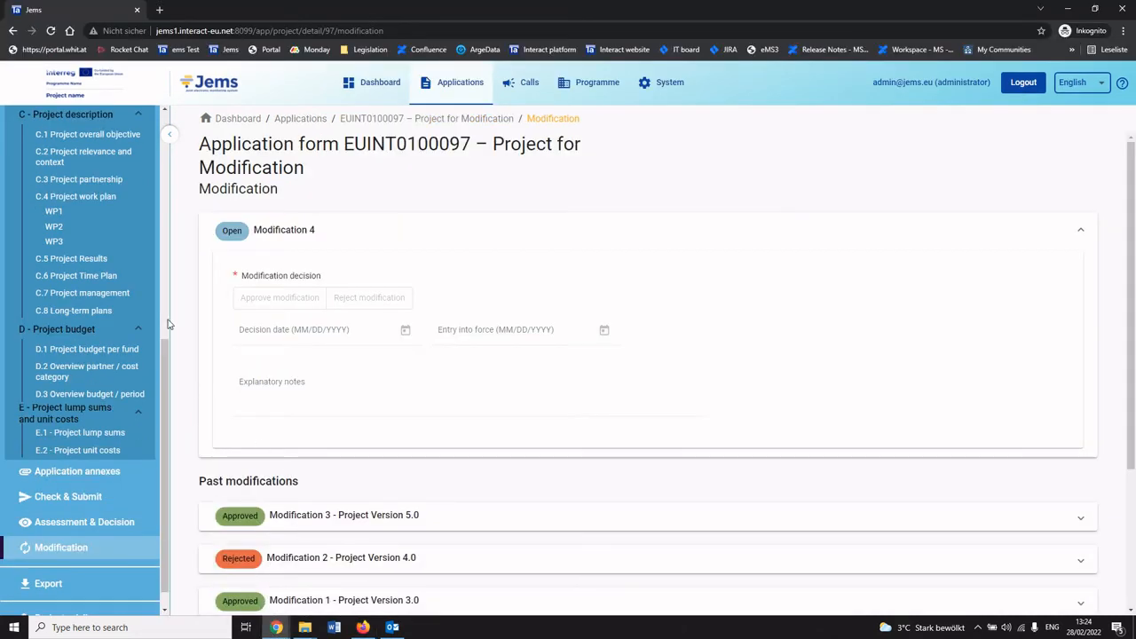
left_click(249, 31)
key("Return")
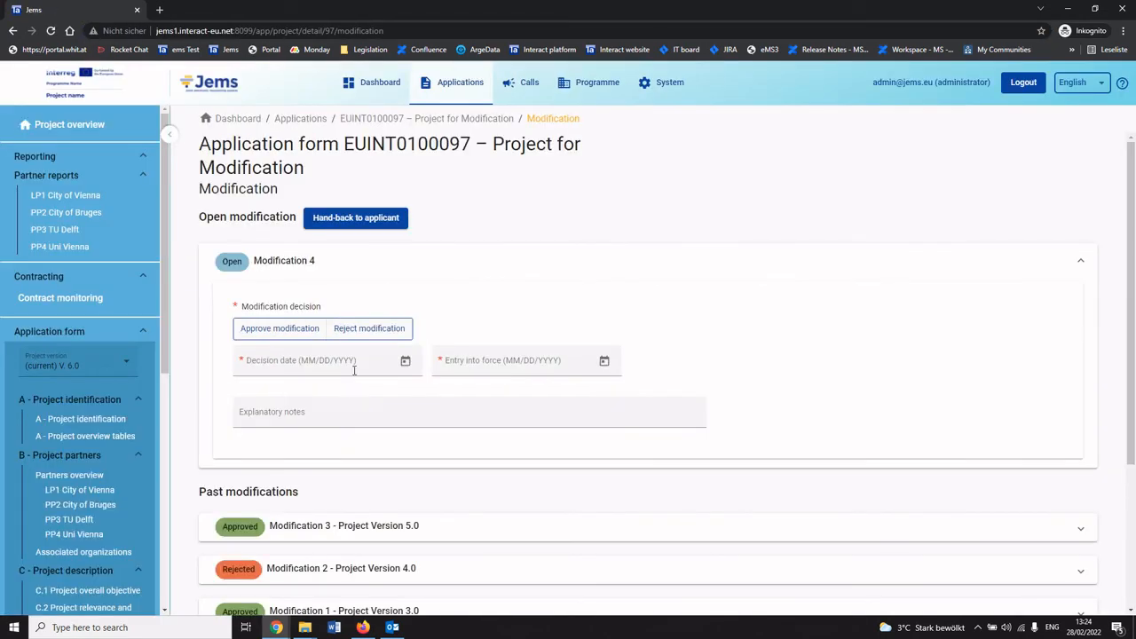
Approve Modification 4 with decision date and entry-into-force date 2/28/2022, and save the decision.
left_click(291, 337)
left_click(405, 363)
left_click(272, 569)
left_click(604, 364)
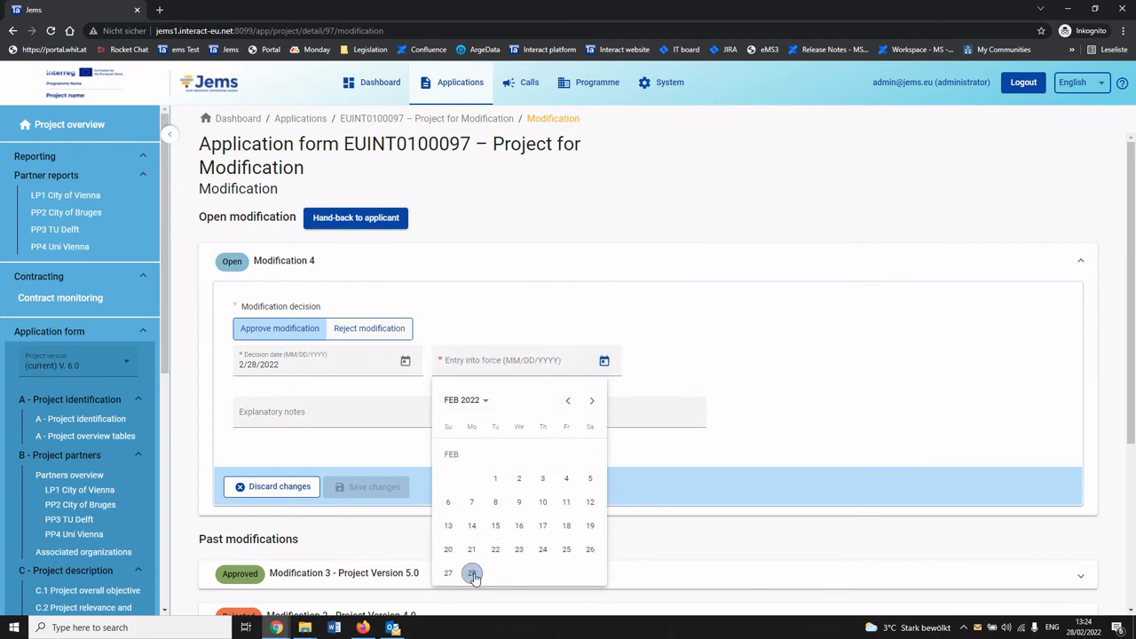
left_click(473, 573)
left_click(375, 490)
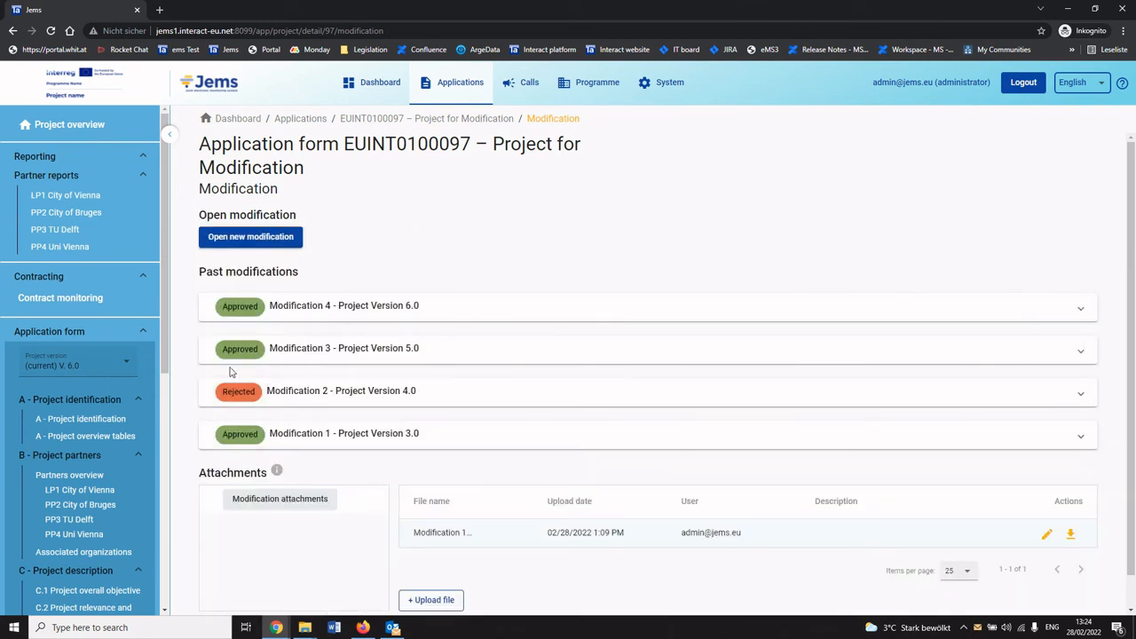
Check the project's status and the list of project versions on the project overview.
left_click(80, 131)
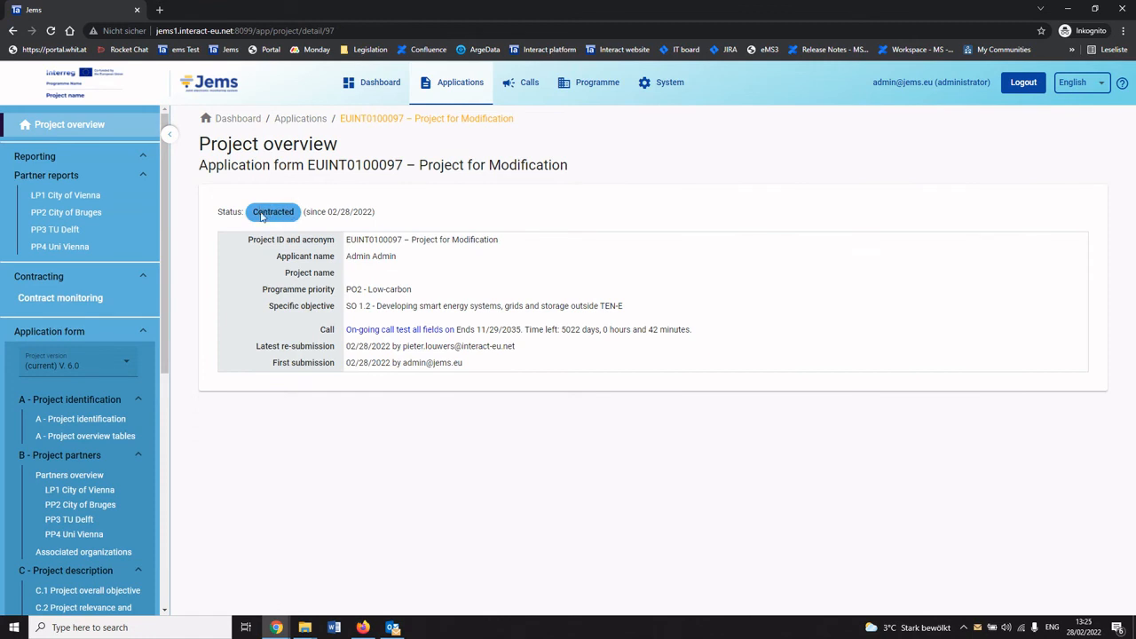
left_click(122, 362)
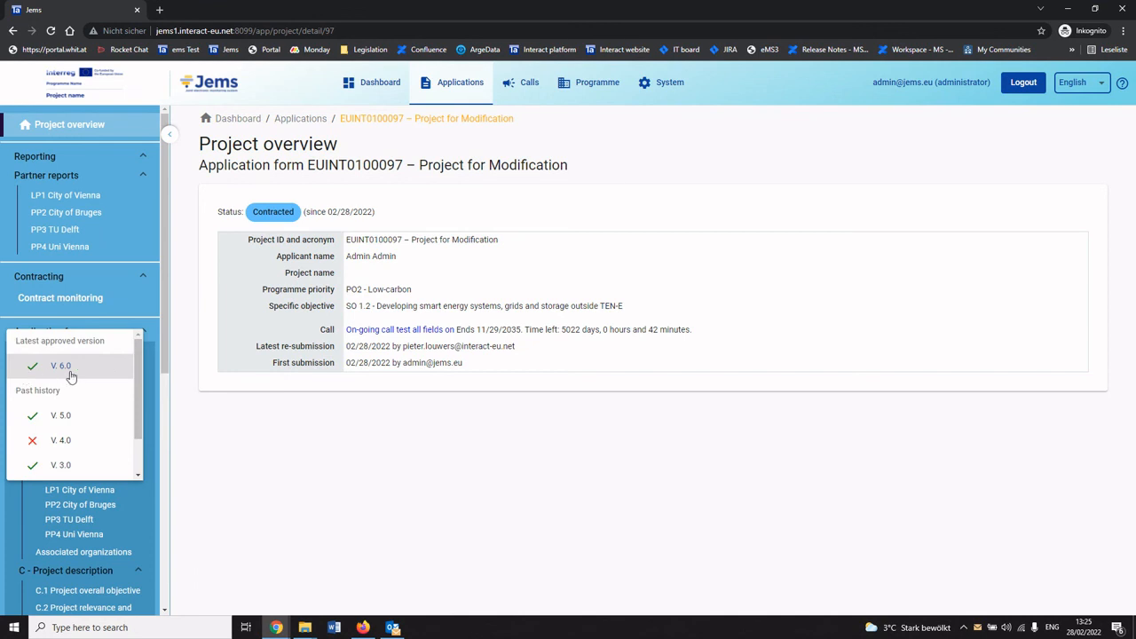
left_click(274, 396)
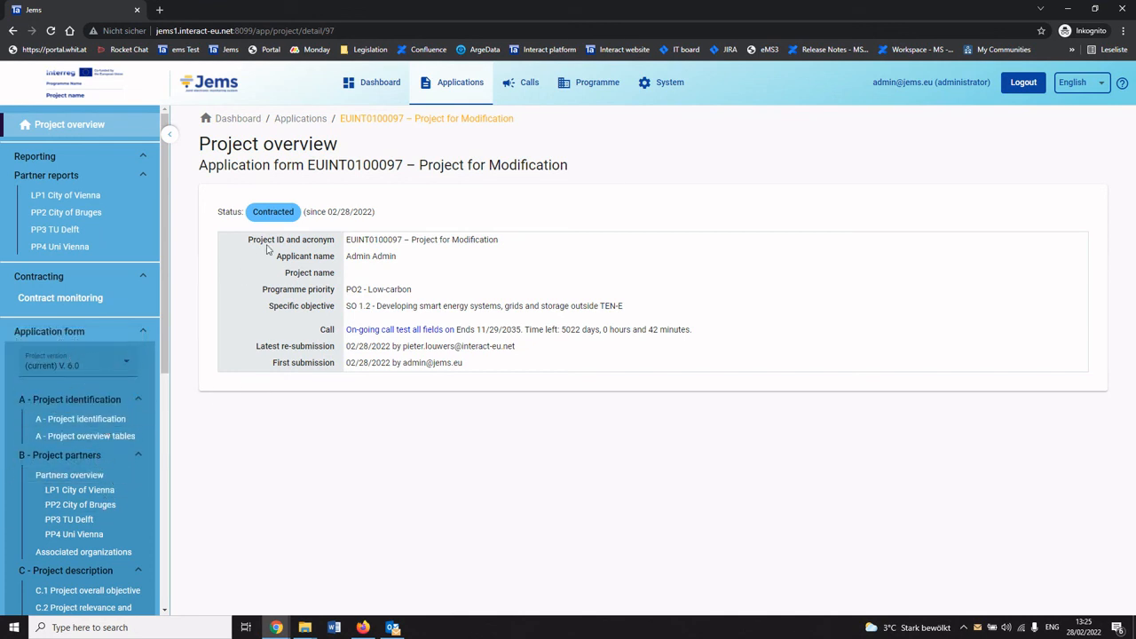
Review the project identification section and the approved modification entry on the Modification page.
scroll(71, 523, "down", 5)
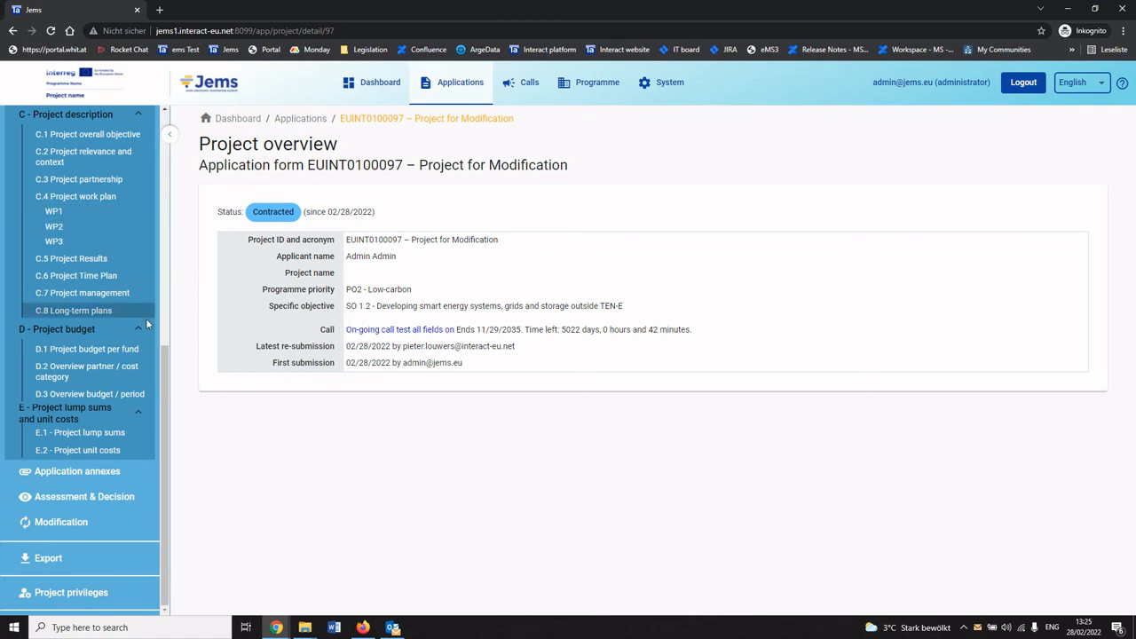
scroll(168, 349, "up", 1)
scroll(168, 349, "up", 3)
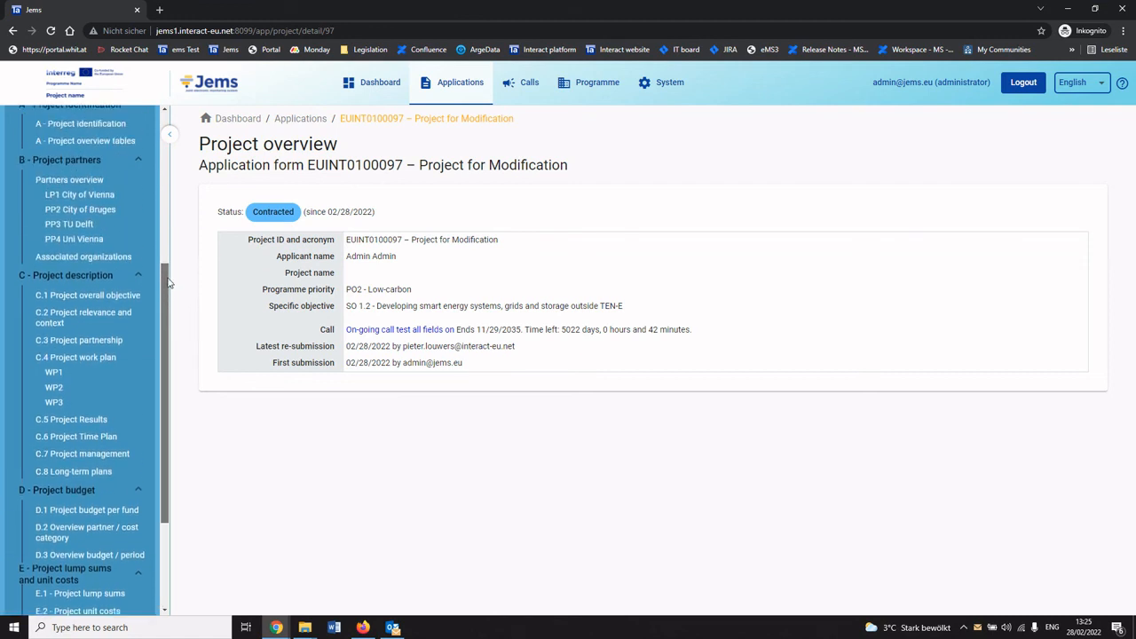
left_click(116, 197)
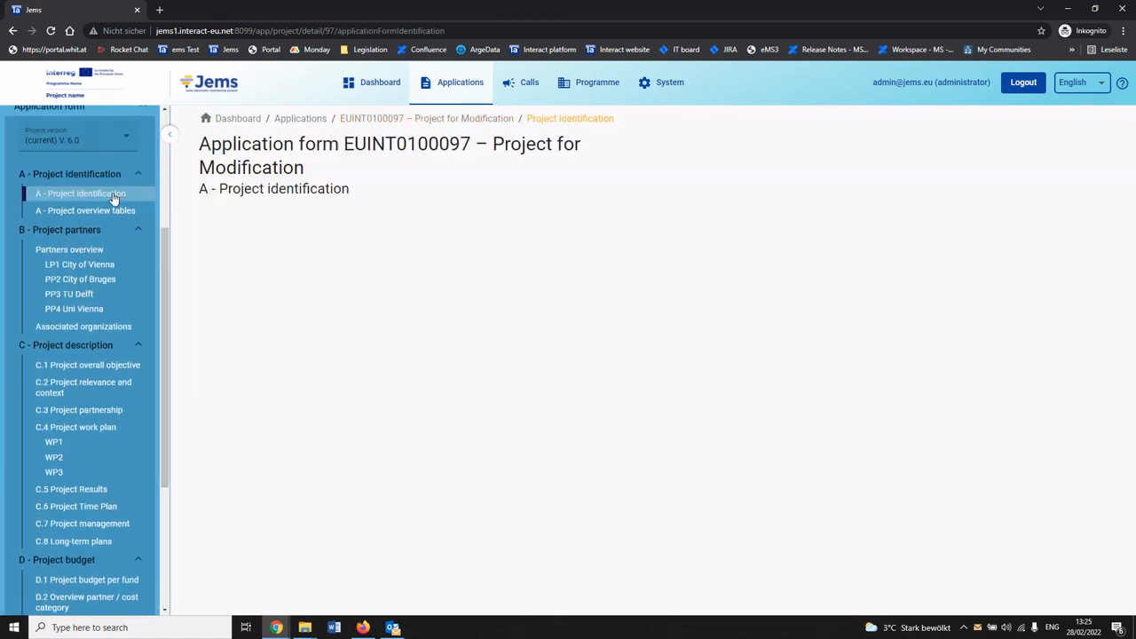
scroll(331, 388, "down", 3)
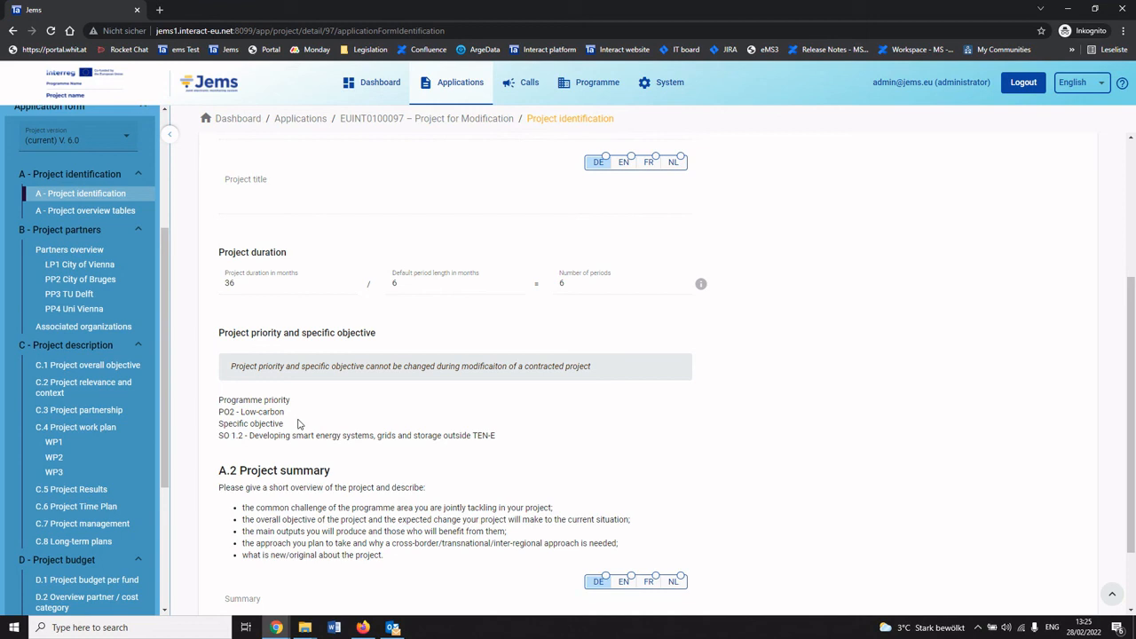
scroll(97, 475, "down", 3)
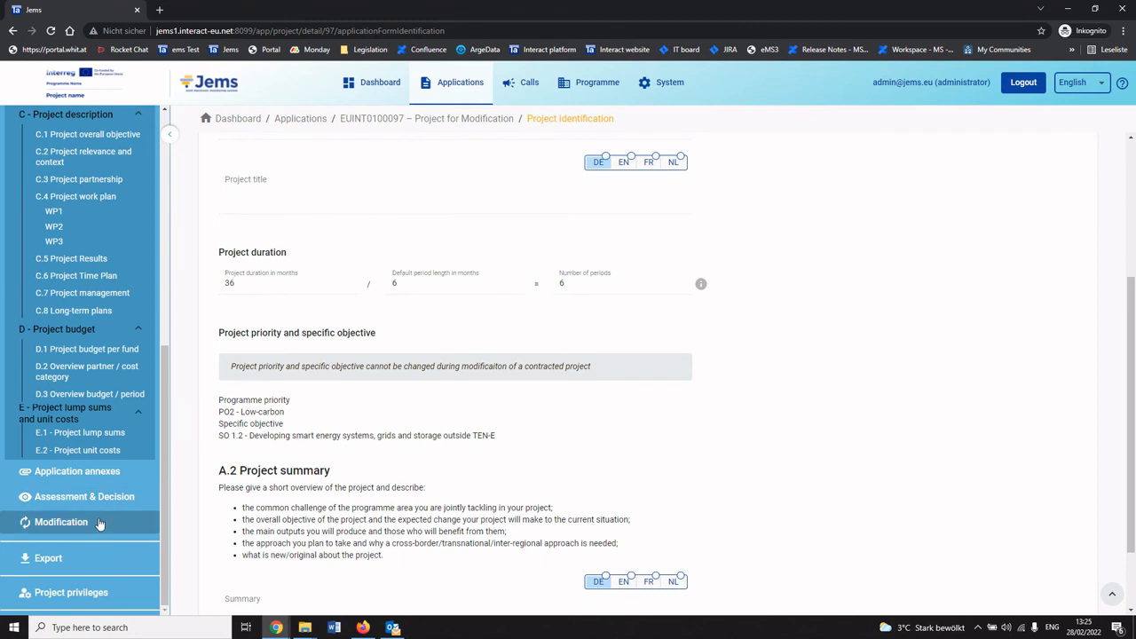
scroll(421, 448, "down", 1)
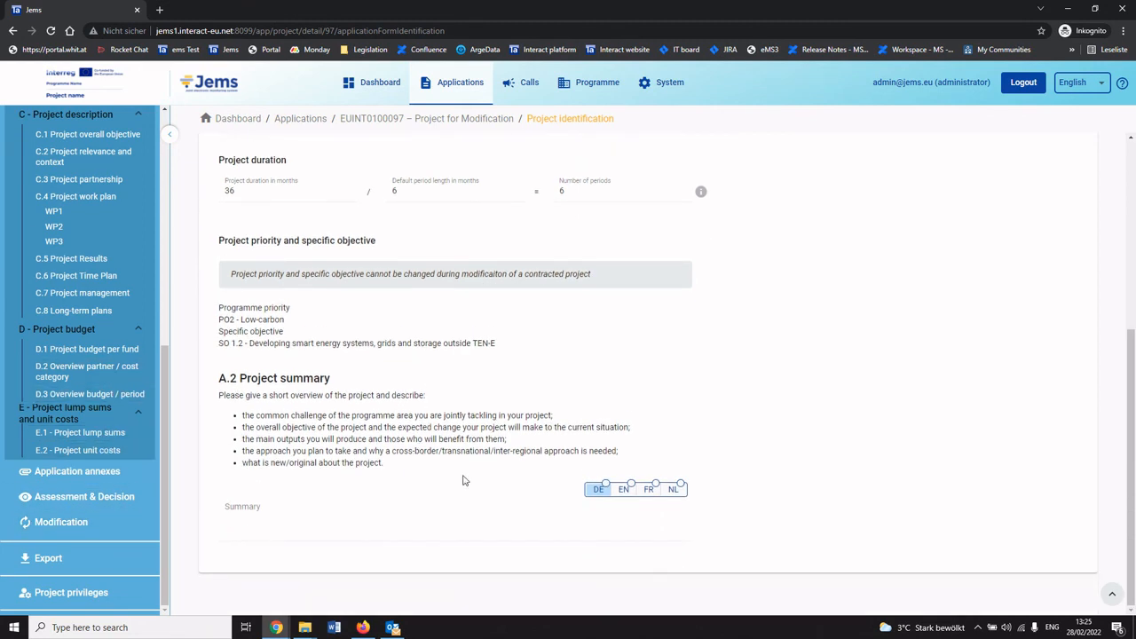
left_click(84, 522)
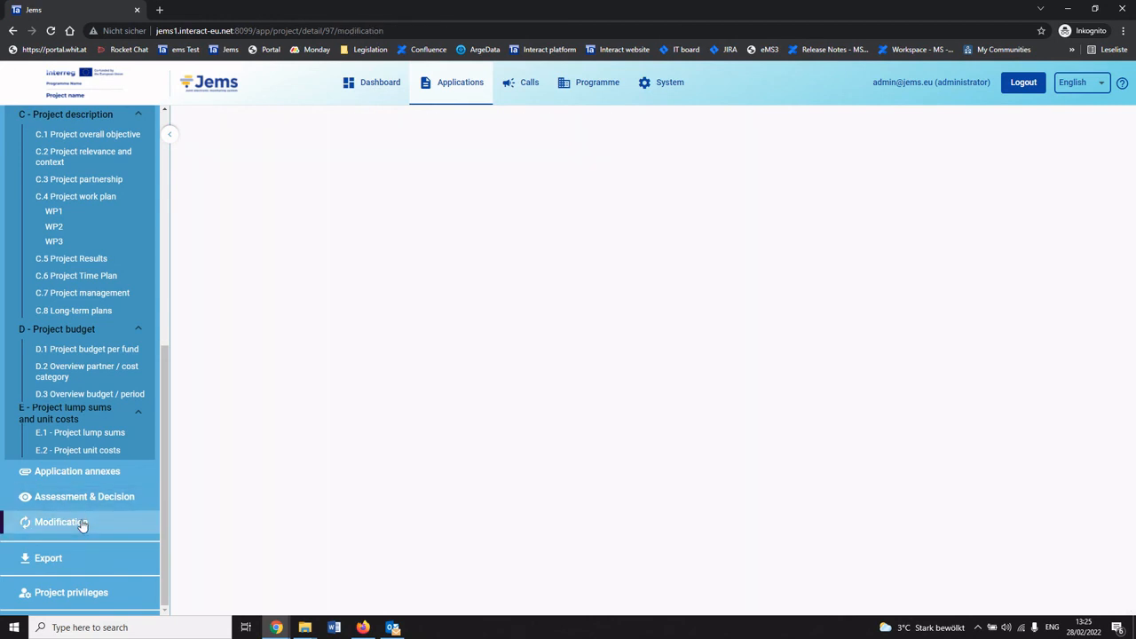
left_click(393, 310)
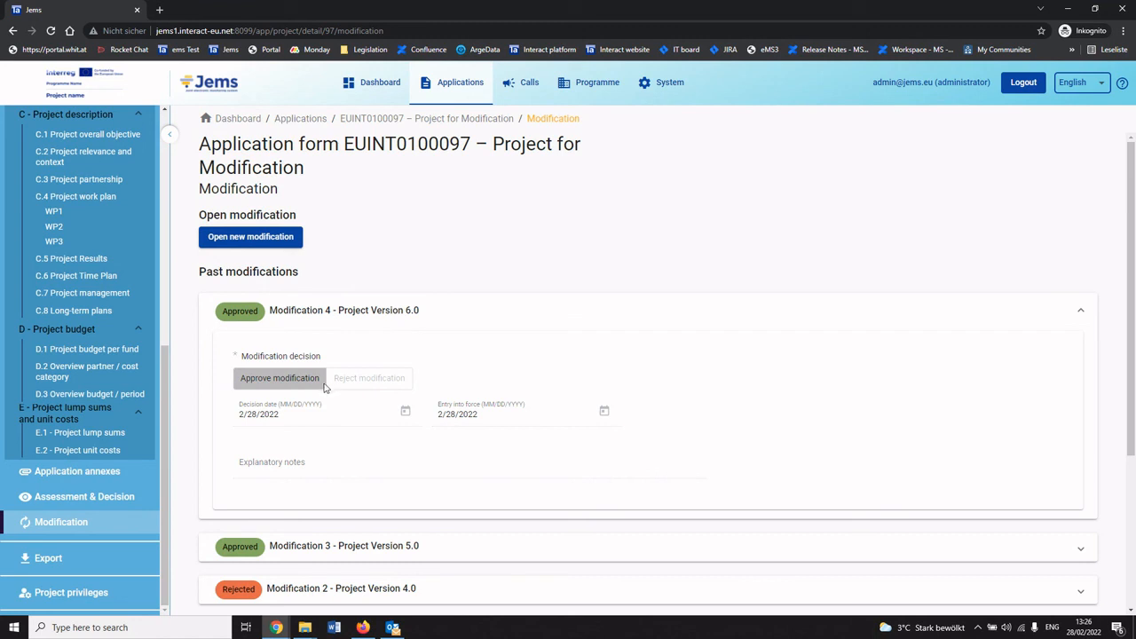
Browse the lead partner City of Vienna's data in earlier project versions V. 5.0, V. 3.0 and V. 4.0.
scroll(89, 373, "up", 5)
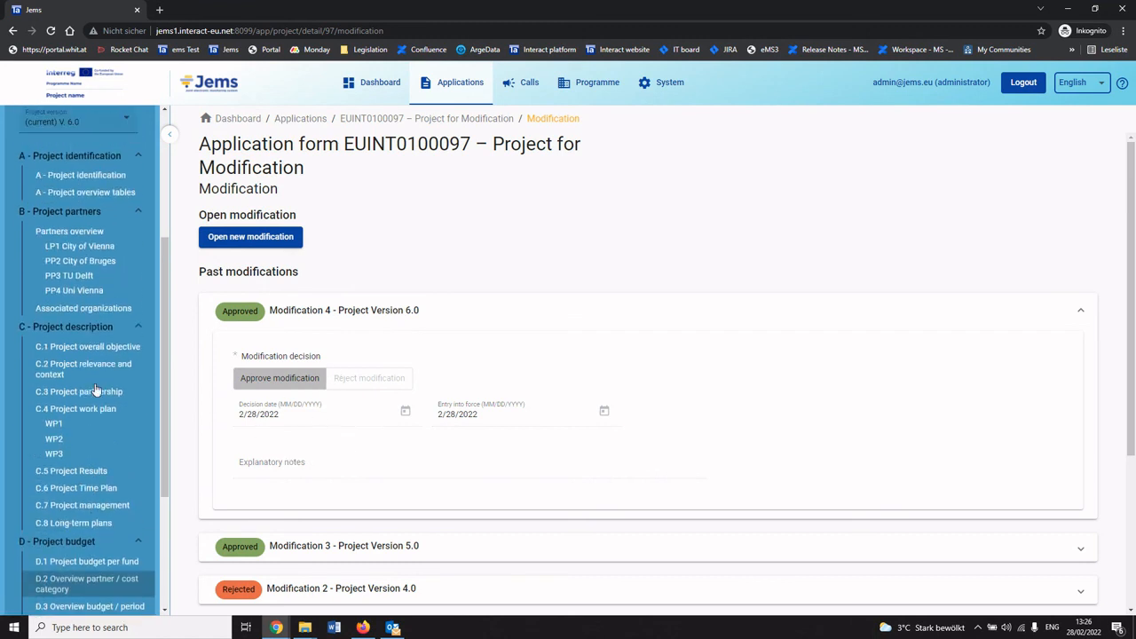
left_click(80, 209)
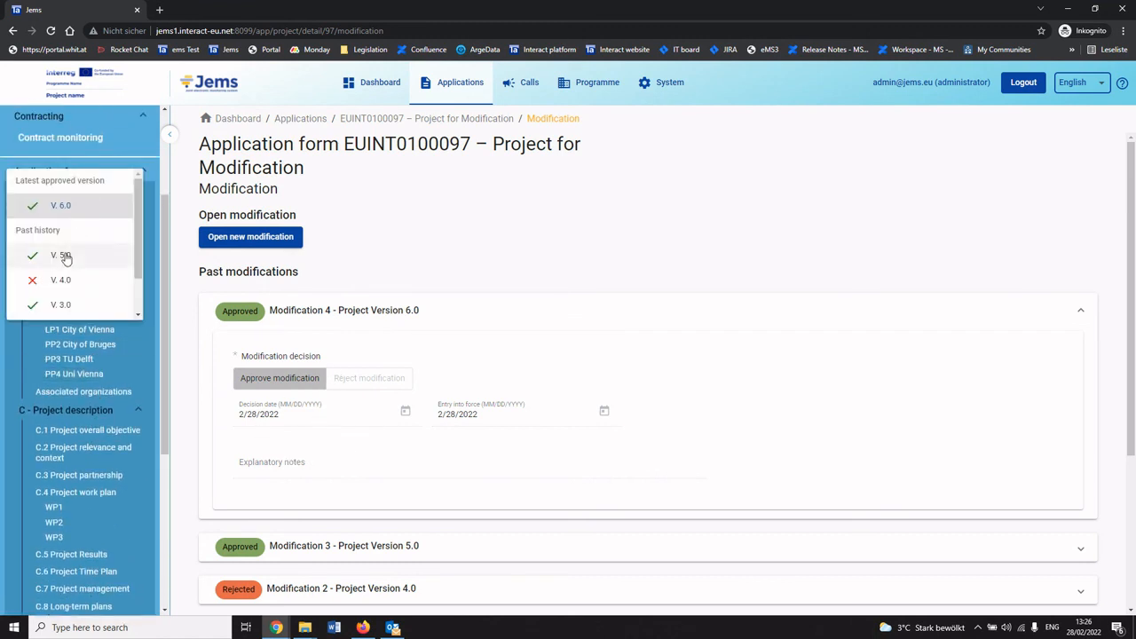
left_click(63, 255)
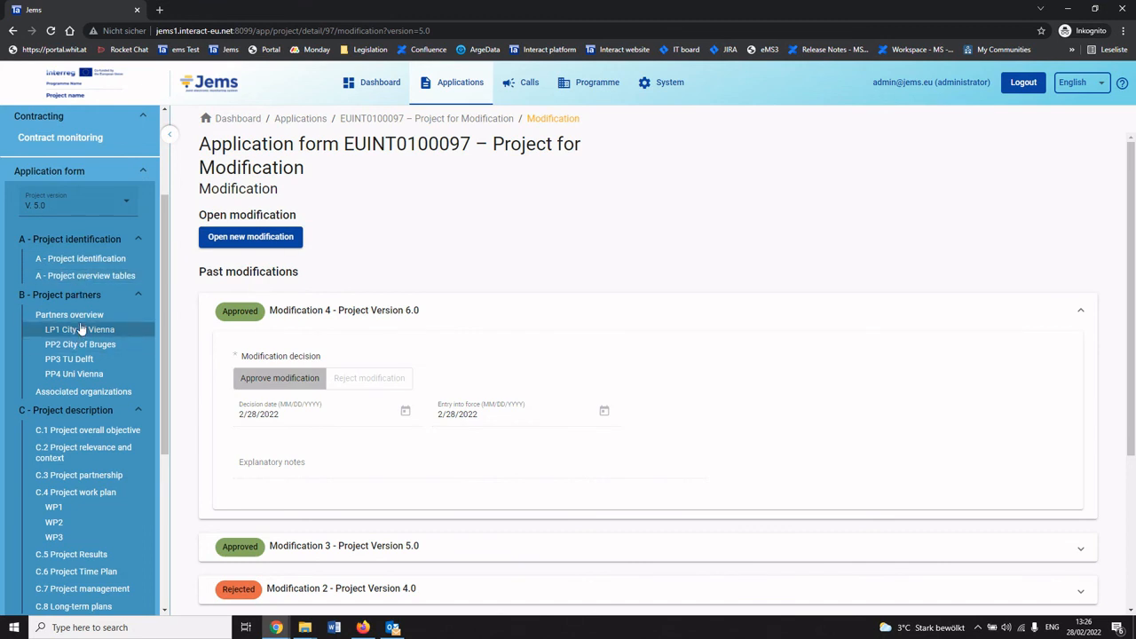
left_click(81, 329)
left_click(80, 205)
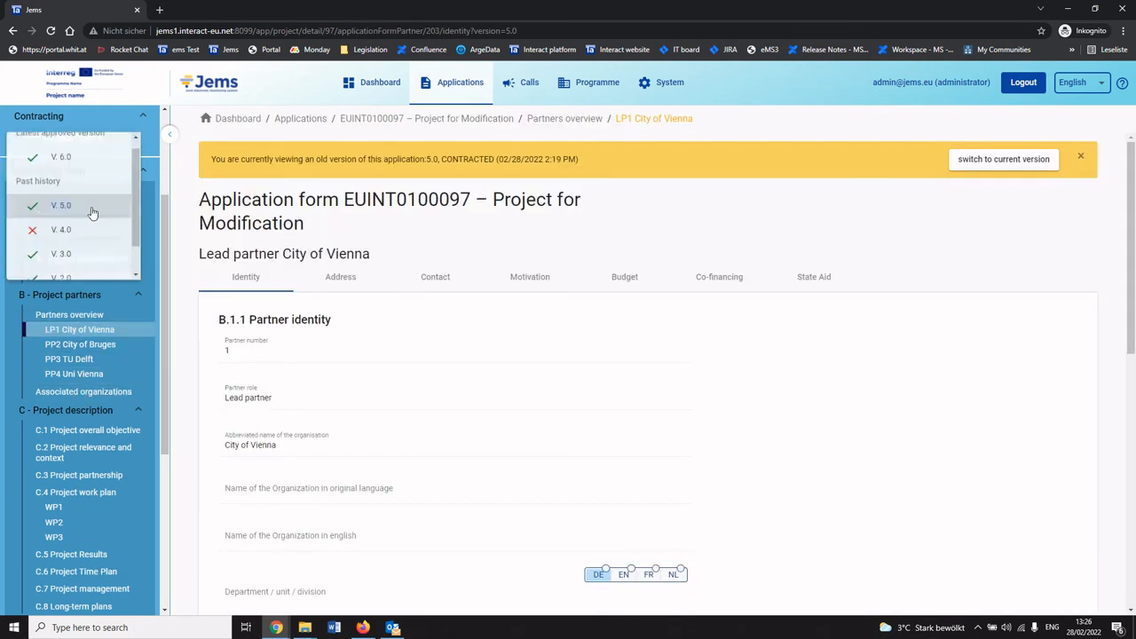
left_click(67, 256)
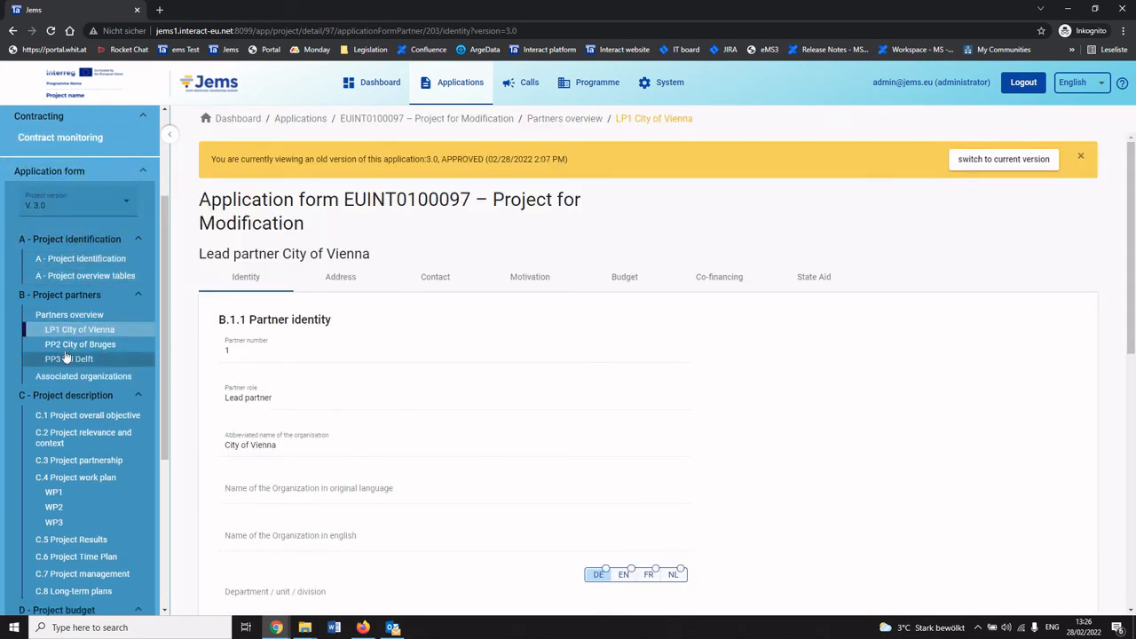
left_click(68, 209)
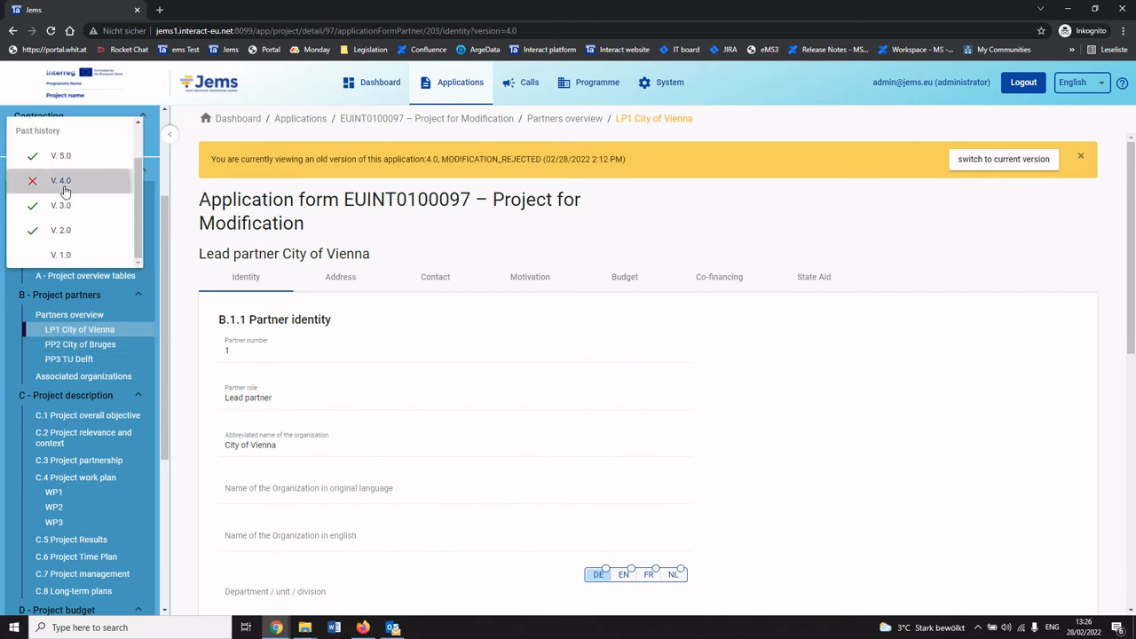
left_click(62, 180)
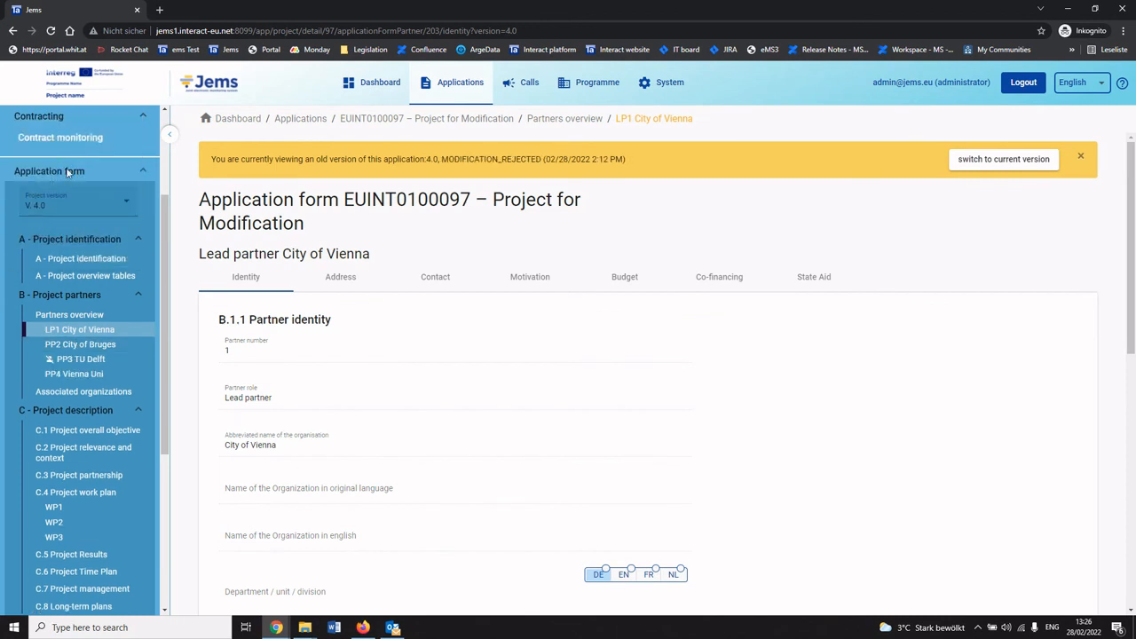
left_click(333, 290)
scroll(340, 351, "down", 1)
scroll(325, 351, "up", 1)
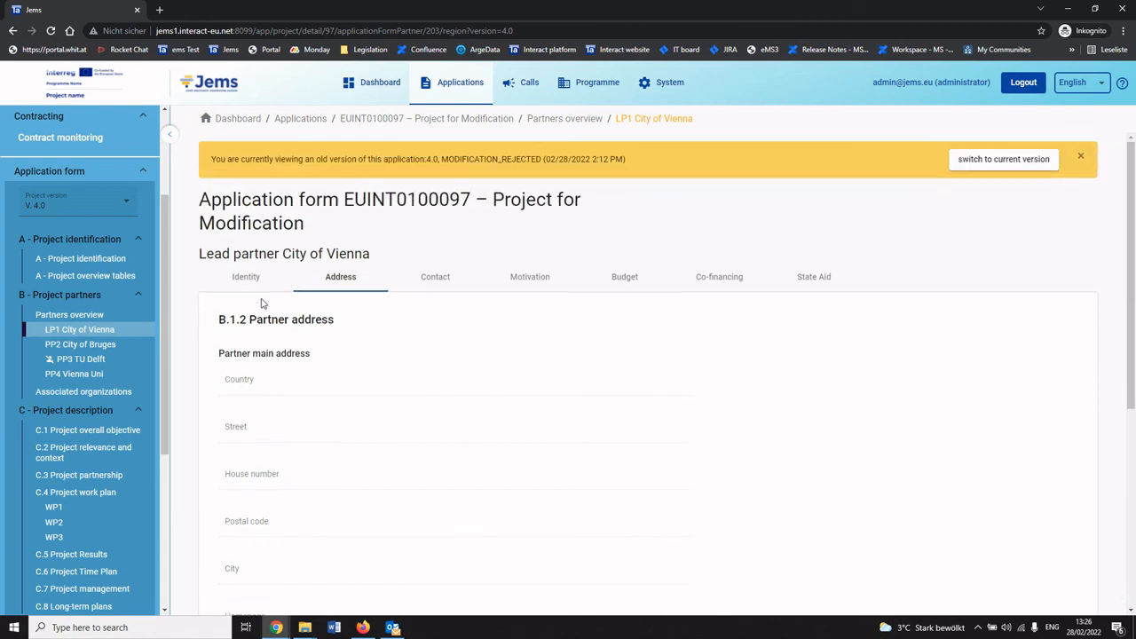
left_click(284, 277)
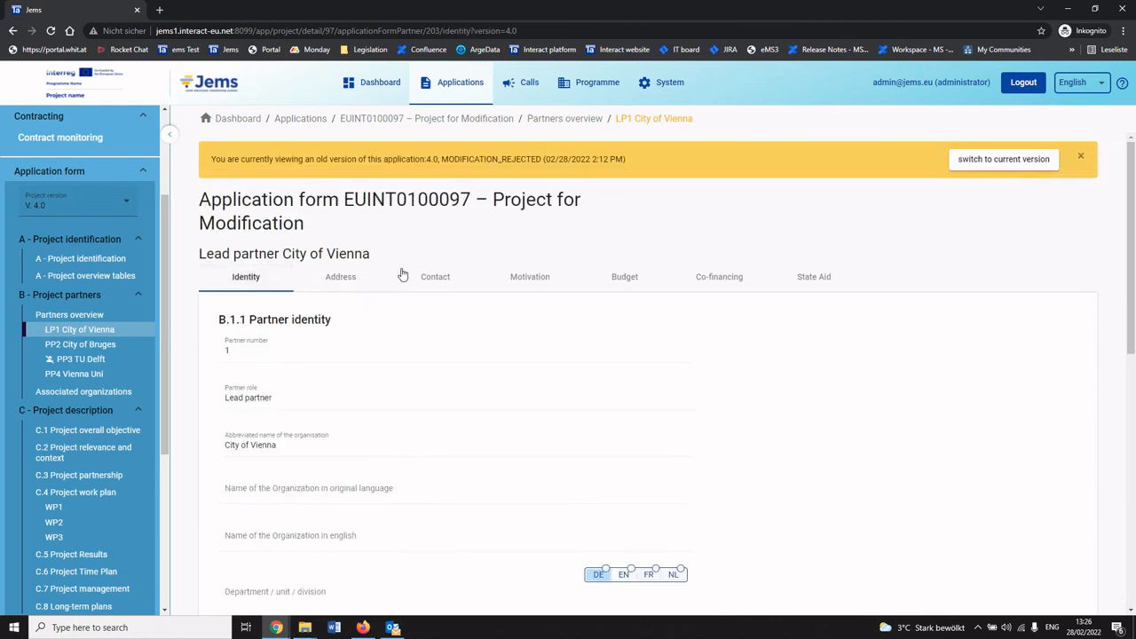
Open the Export page and review which project versions can be chosen for exporting the application form.
scroll(107, 400, "down", 3)
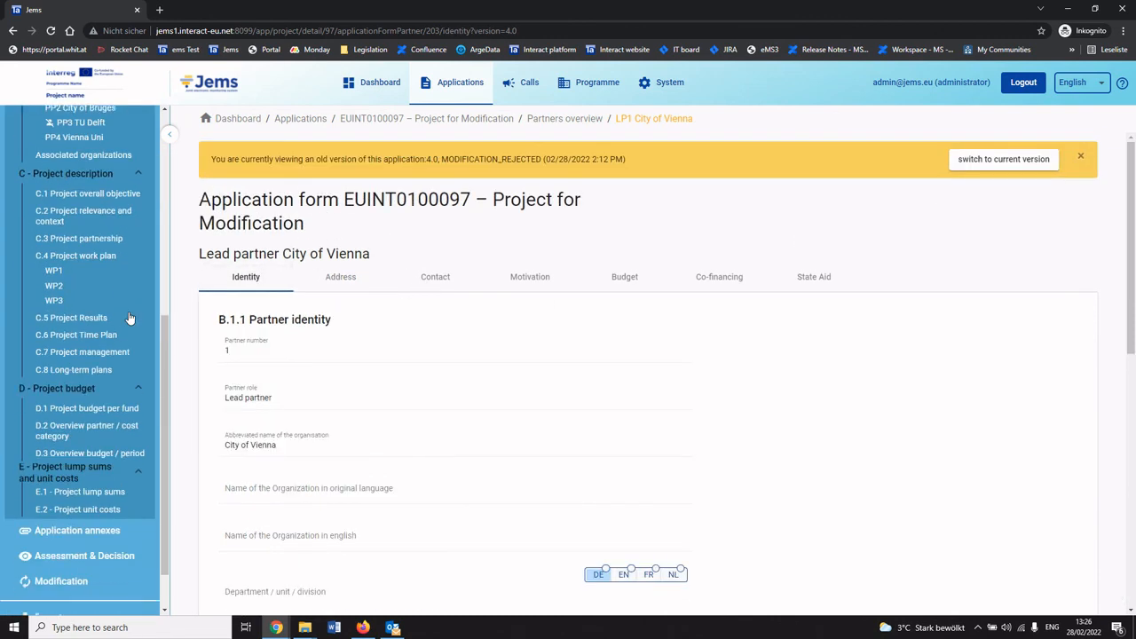
scroll(84, 572, "down", 1)
left_click(82, 565)
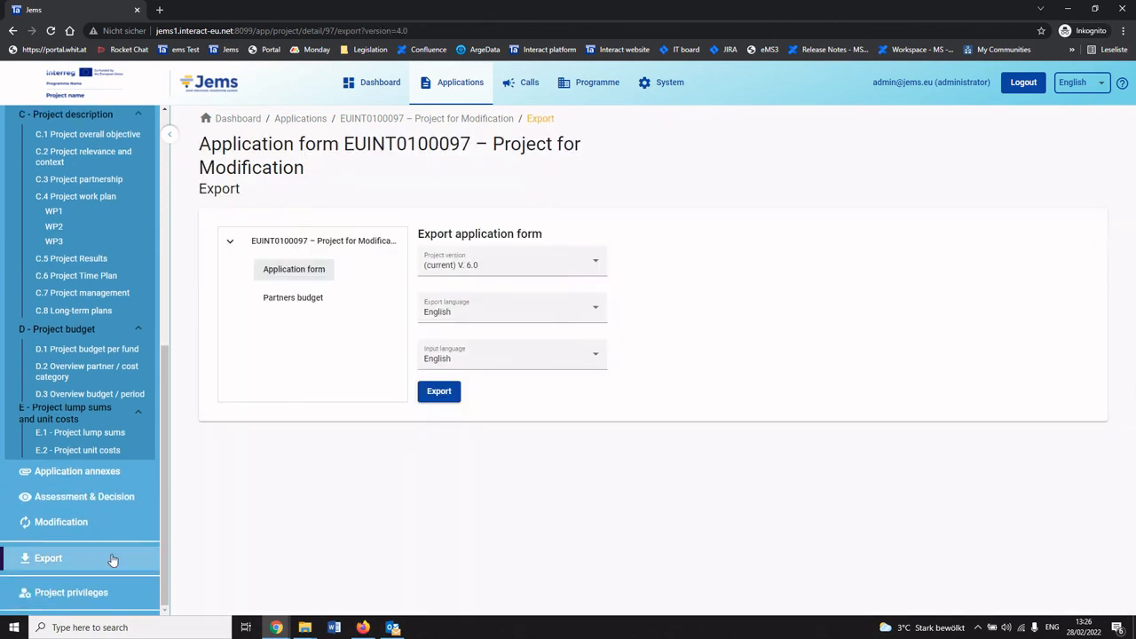
left_click(494, 272)
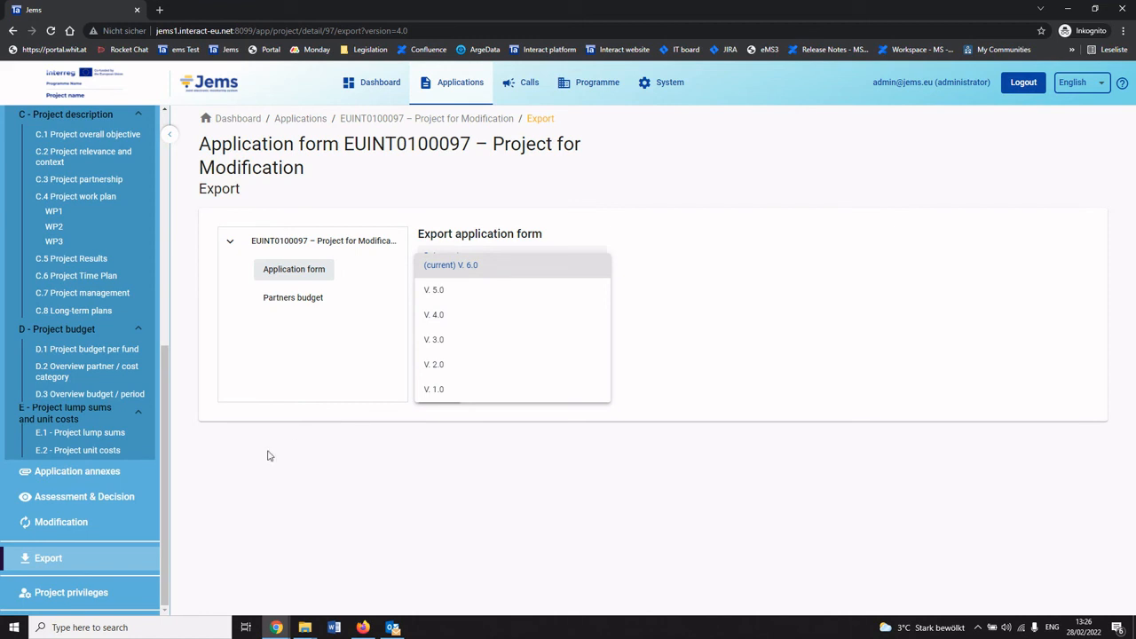
left_click(277, 482)
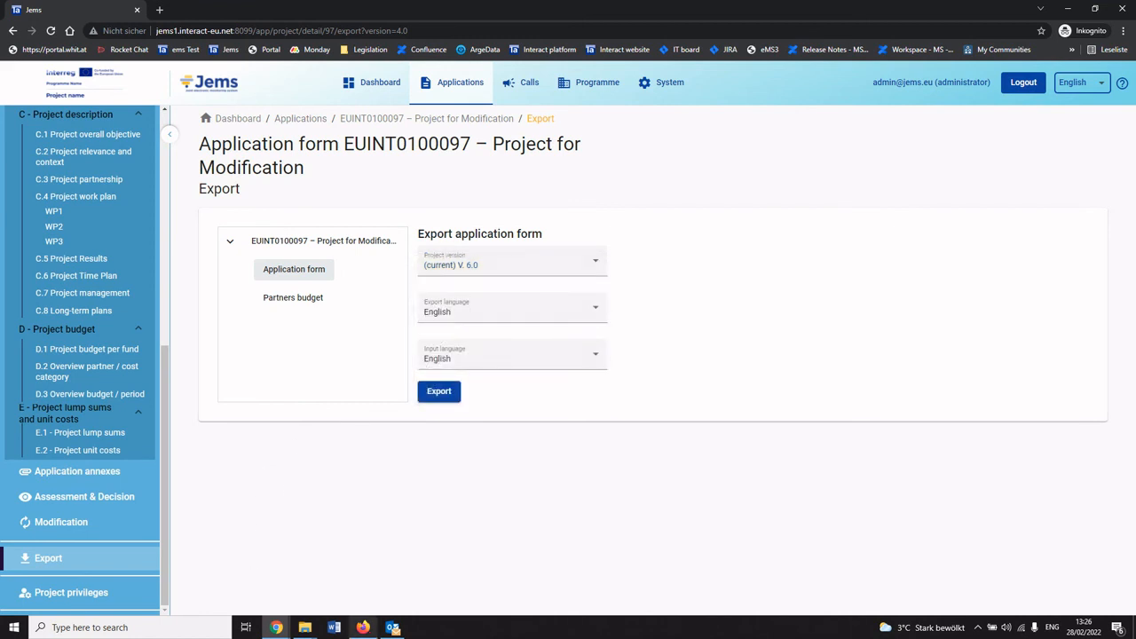
mouse_move(395, 629)
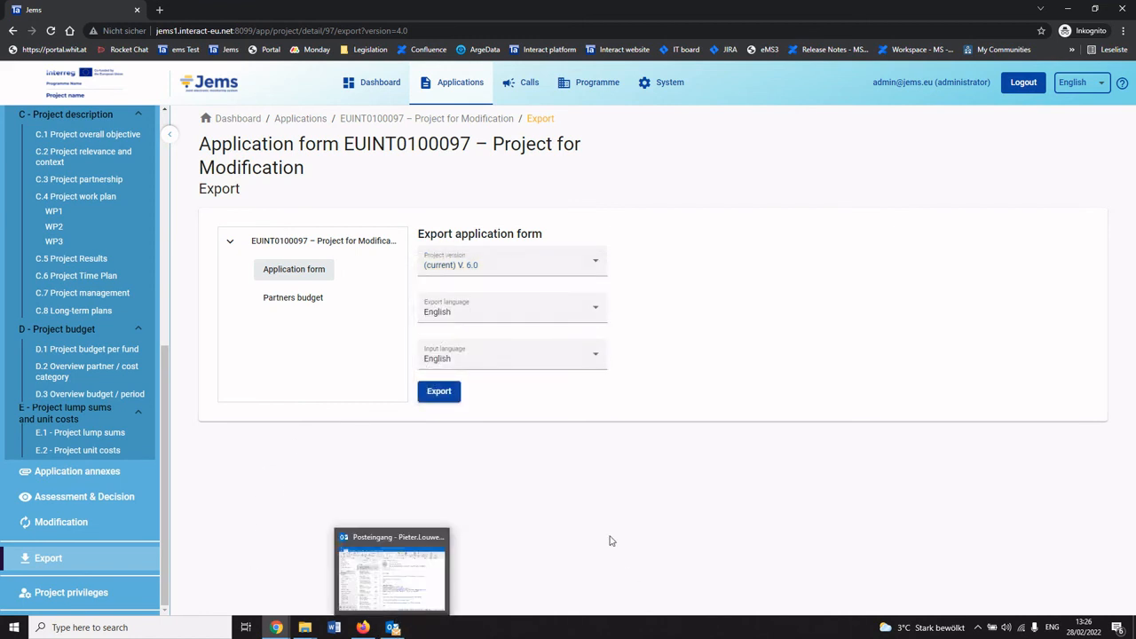